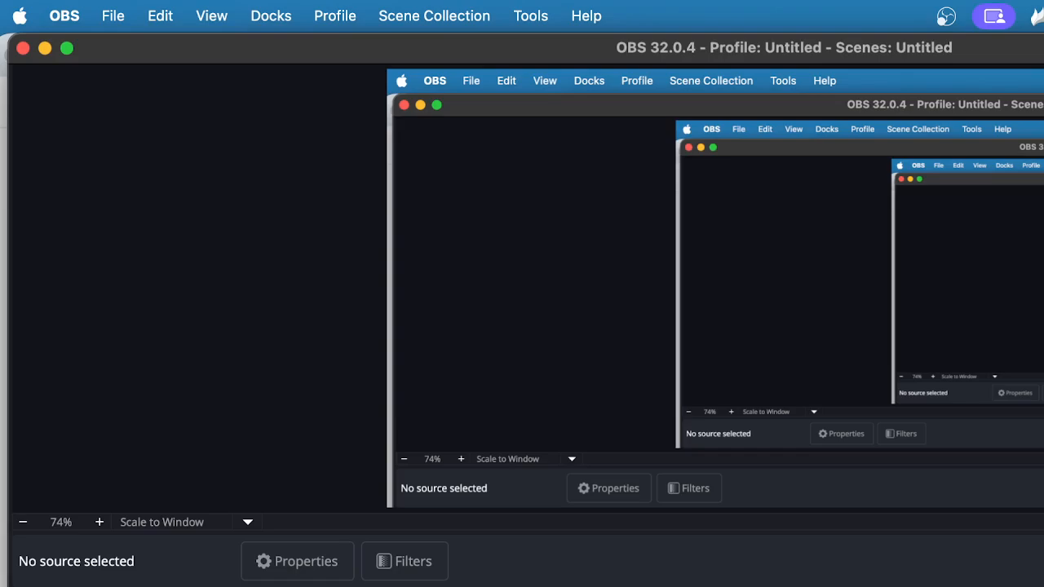
Bring the empty VMware Fusion Virtual Machines library in front of OBS Studio
{"action": "key", "text": "super+Tab"}
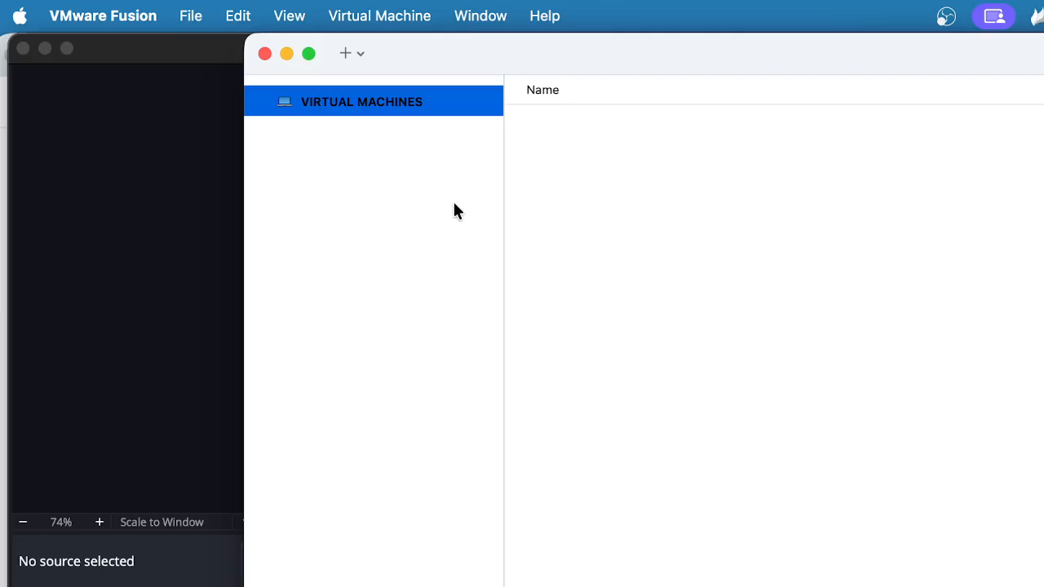
Start a new virtual machine using the 'Create a custom virtual machine' option
{"action": "left_click", "coordinate": [347, 57]}
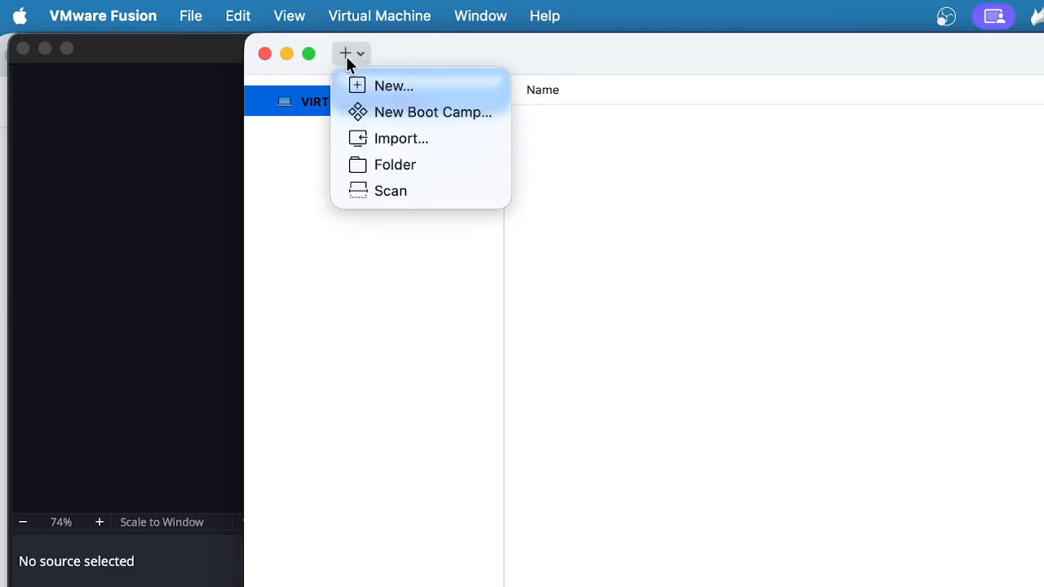
{"action": "left_click", "coordinate": [383, 85]}
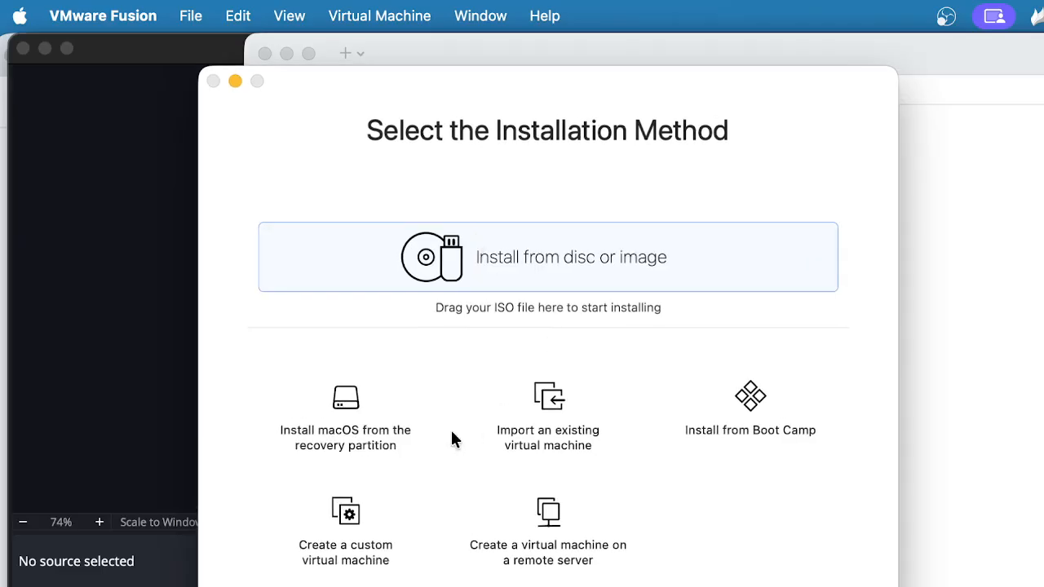
{"action": "left_click", "coordinate": [336, 522]}
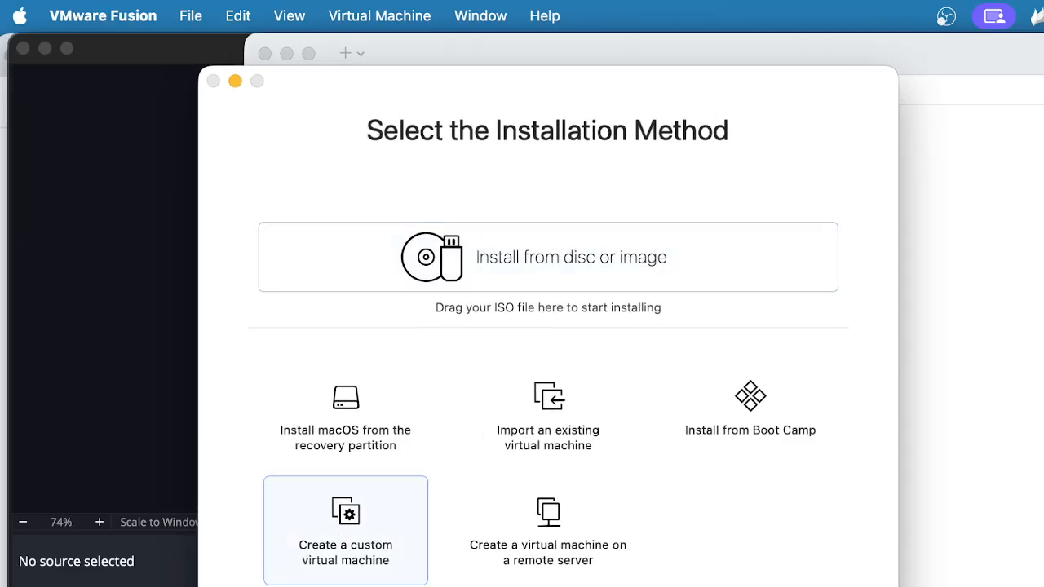
{"action": "key", "text": "Return"}
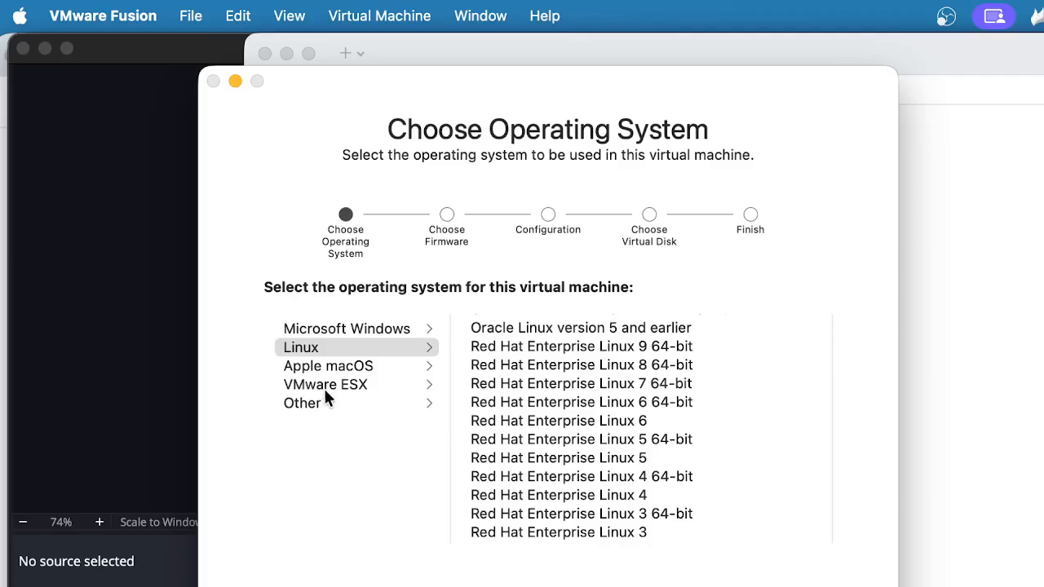
Choose Rocky Linux 64-bit from the Linux operating system list
{"action": "left_click", "coordinate": [311, 410]}
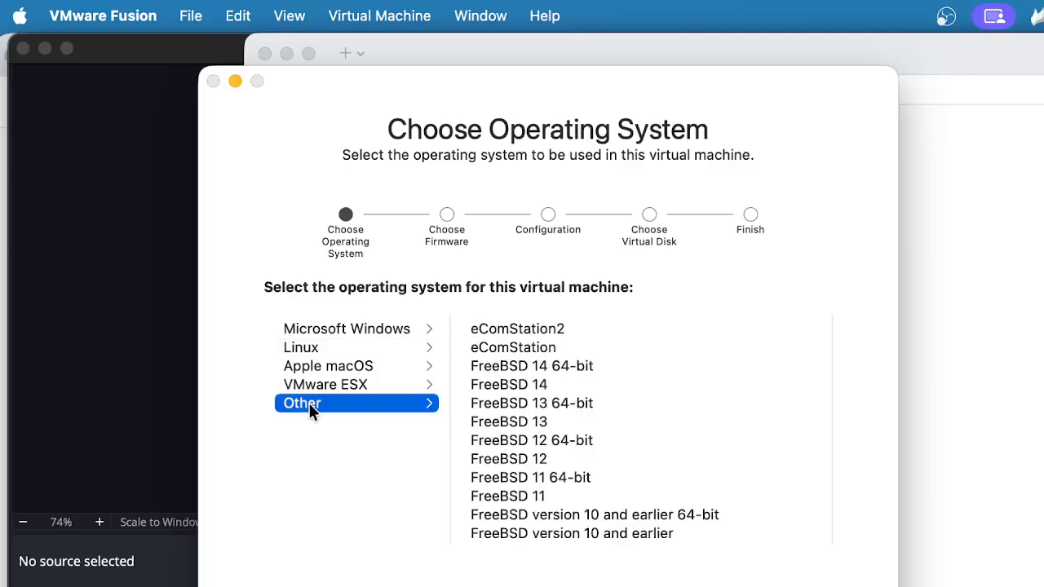
{"action": "left_click", "coordinate": [304, 349]}
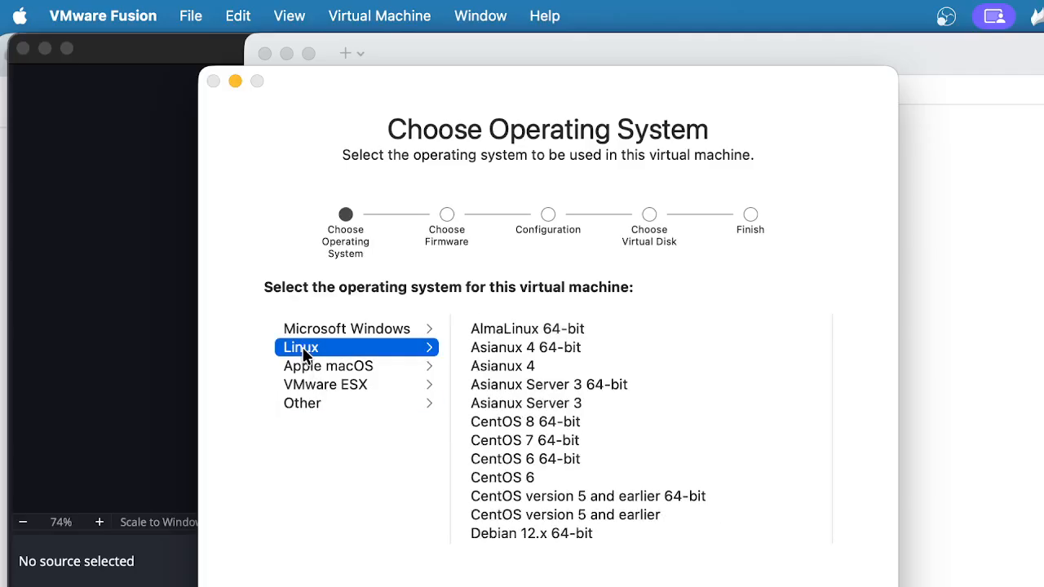
{"action": "scroll", "coordinate": [632, 438], "scroll_direction": "down", "scroll_amount": 5}
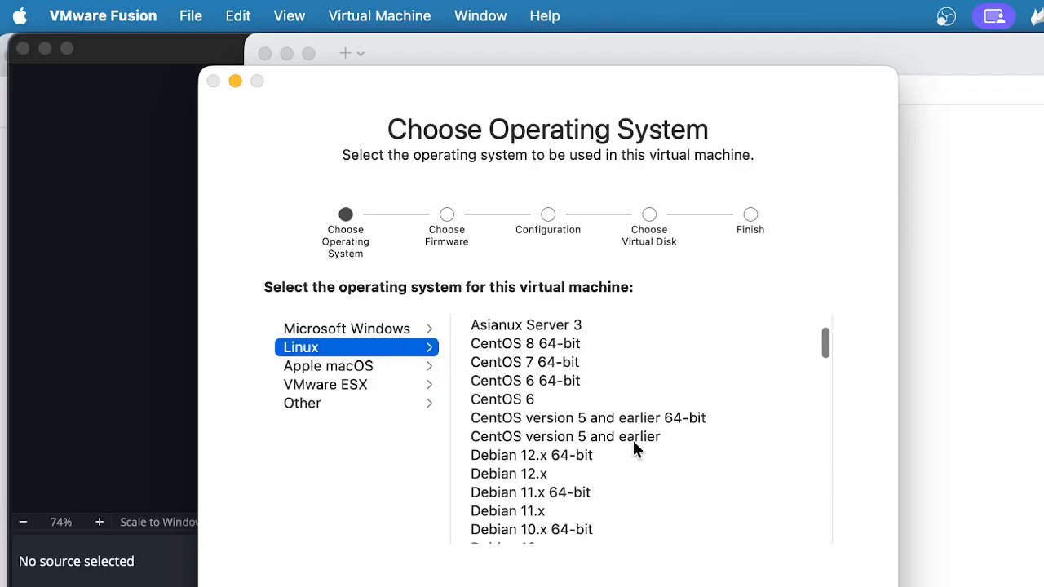
{"action": "scroll", "coordinate": [634, 444], "scroll_direction": "down", "scroll_amount": 6}
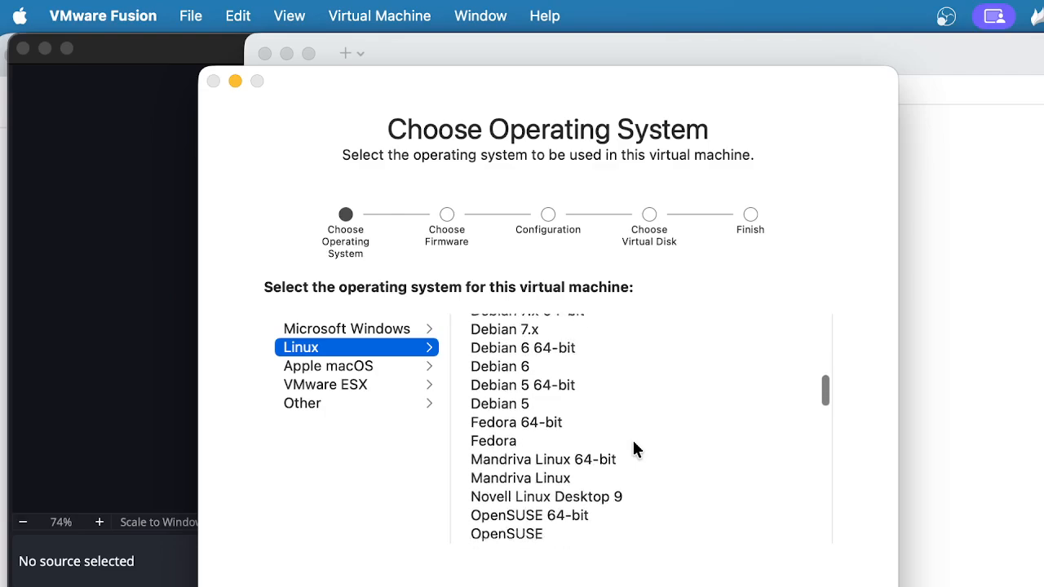
{"action": "scroll", "coordinate": [637, 450], "scroll_direction": "down", "scroll_amount": 2}
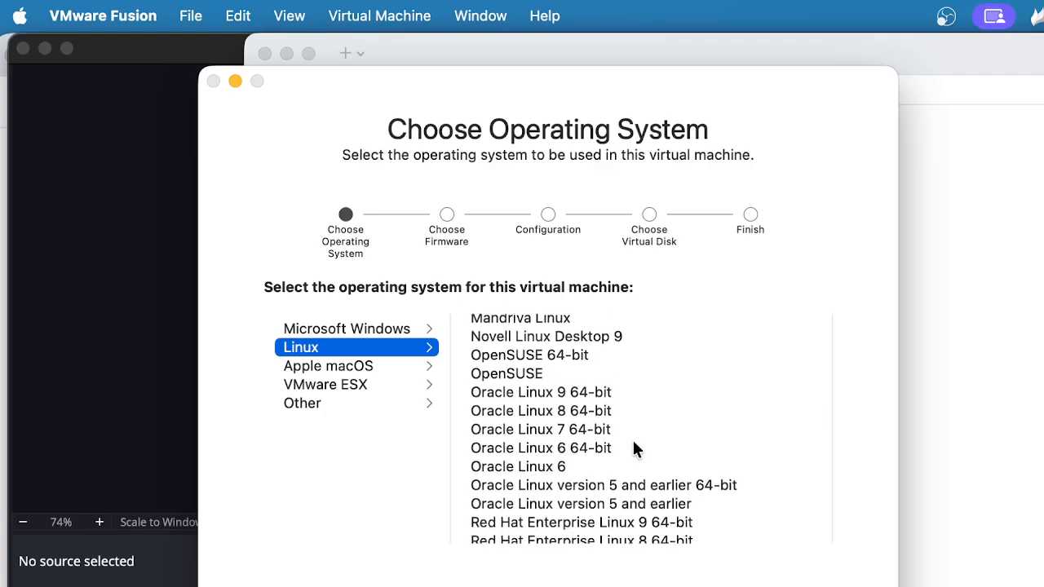
{"action": "scroll", "coordinate": [635, 445], "scroll_direction": "up", "scroll_amount": 10}
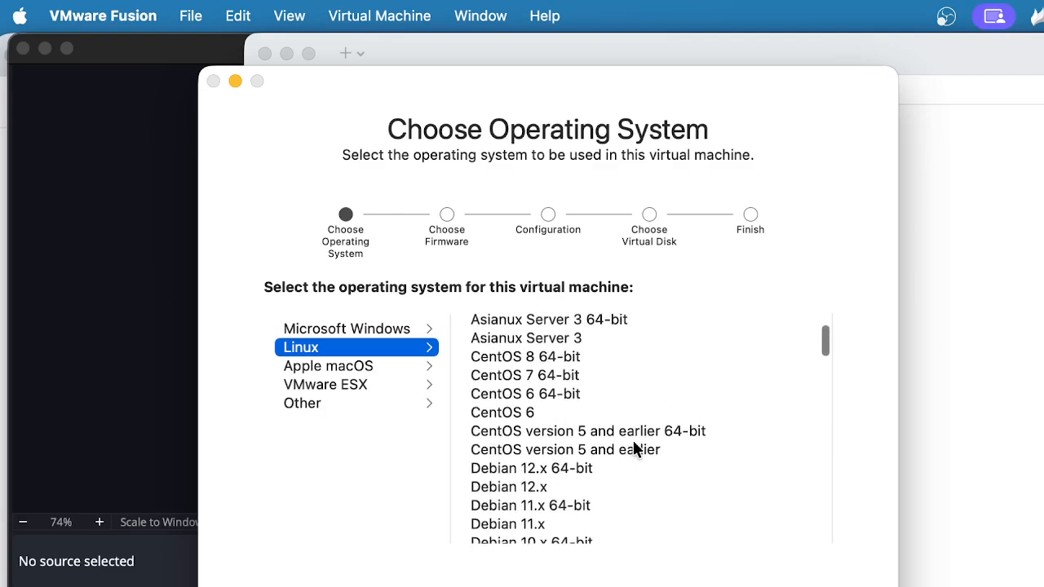
{"action": "scroll", "coordinate": [635, 445], "scroll_direction": "down", "scroll_amount": 3}
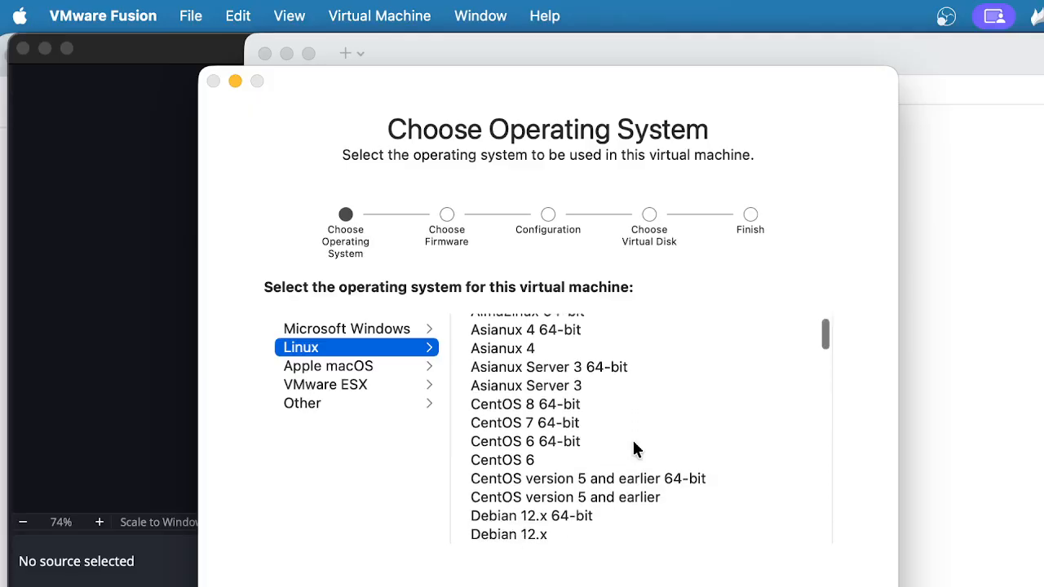
{"action": "scroll", "coordinate": [634, 443], "scroll_direction": "down", "scroll_amount": 12}
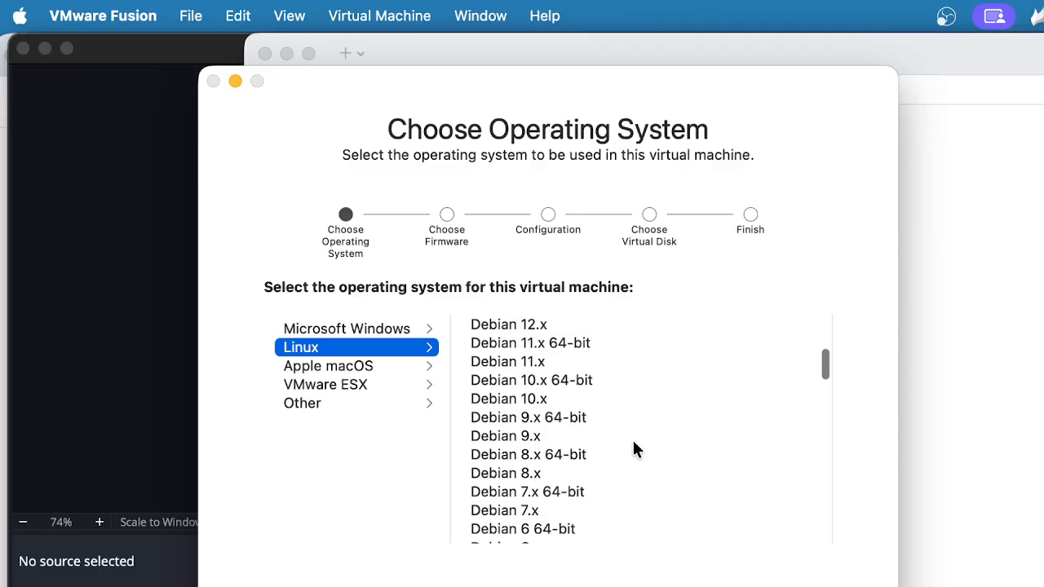
{"action": "scroll", "coordinate": [634, 445], "scroll_direction": "down", "scroll_amount": 8}
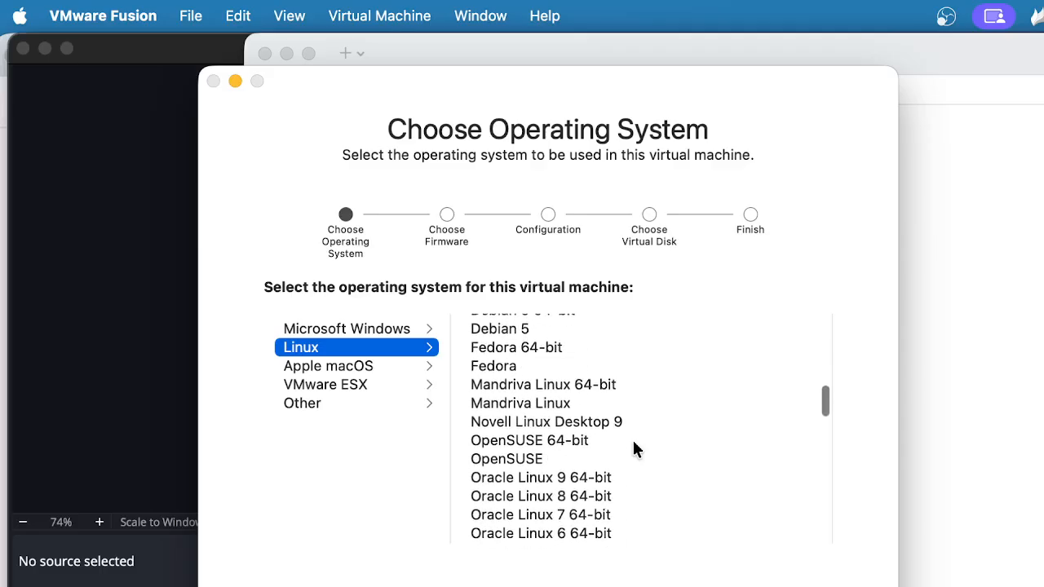
{"action": "scroll", "coordinate": [634, 444], "scroll_direction": "down", "scroll_amount": 6}
{"action": "scroll", "coordinate": [633, 444], "scroll_direction": "down", "scroll_amount": 5}
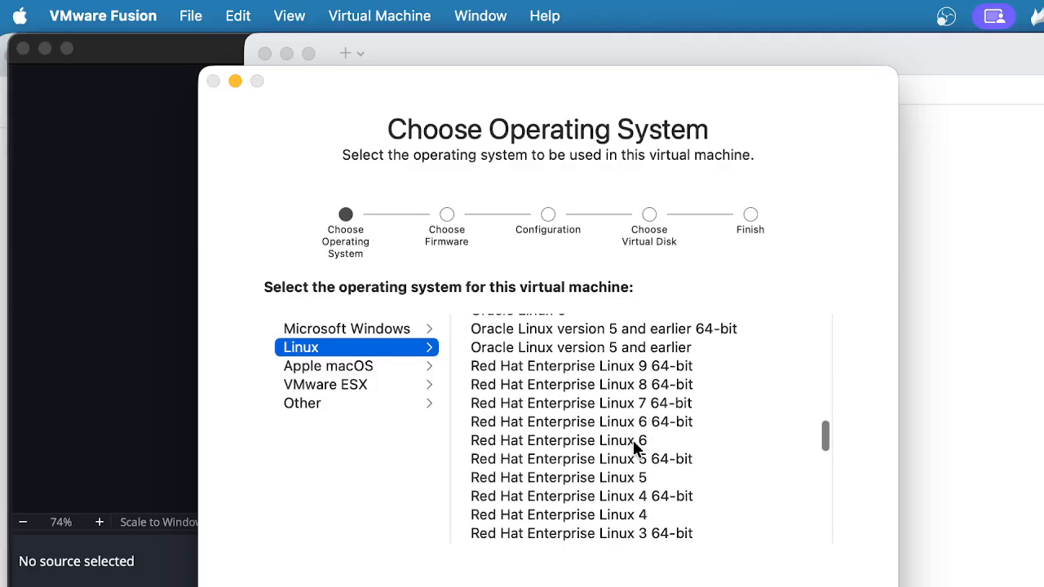
{"action": "scroll", "coordinate": [633, 440], "scroll_direction": "down", "scroll_amount": 5}
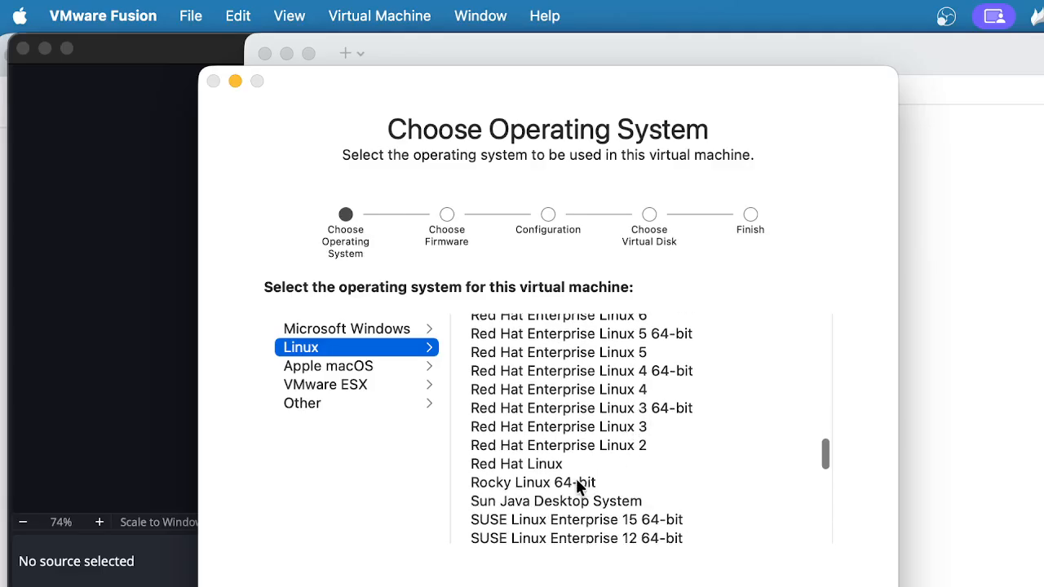
{"action": "left_click", "coordinate": [564, 482]}
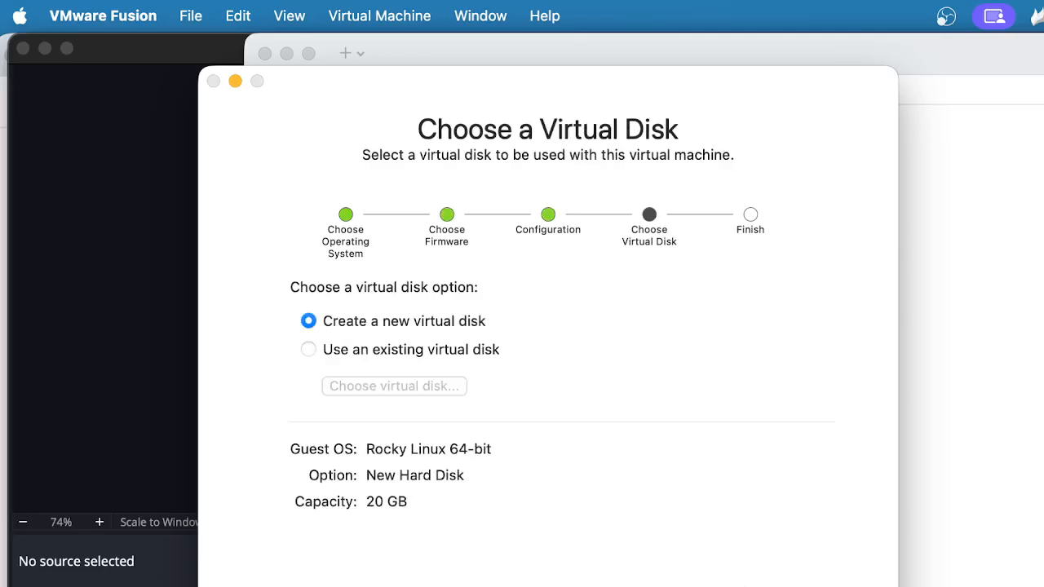
Keep 'Create a new virtual disk' (20 GB) and advance to the Finish summary
{"action": "left_click", "coordinate": [387, 356]}
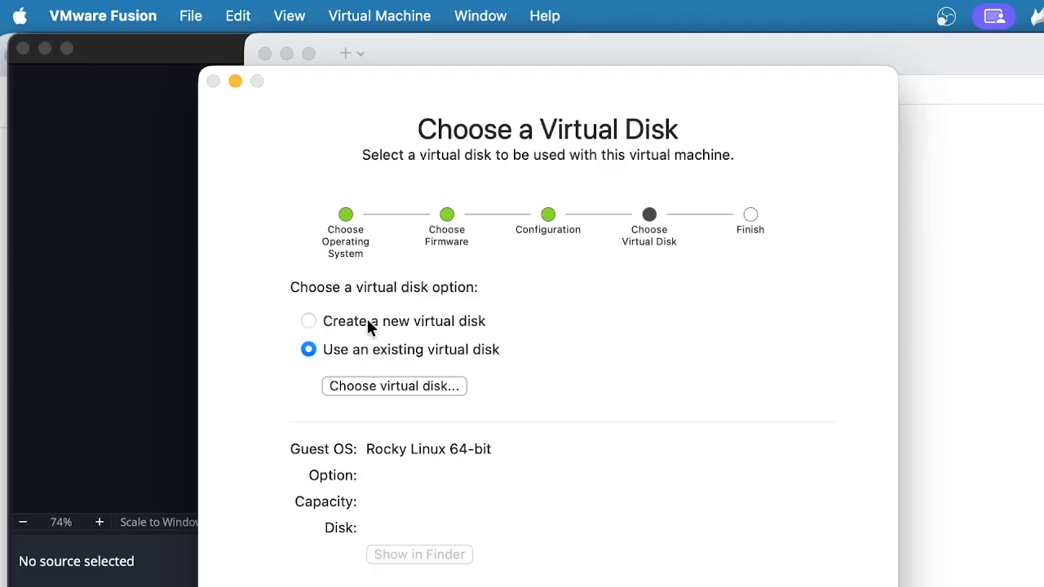
{"action": "left_click", "coordinate": [368, 324]}
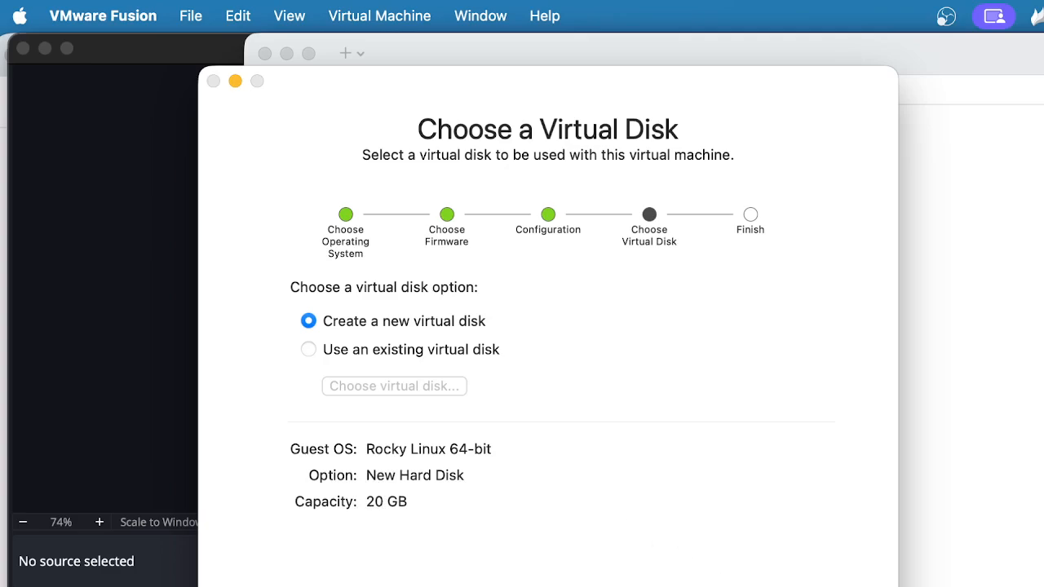
{"action": "key", "text": "Return"}
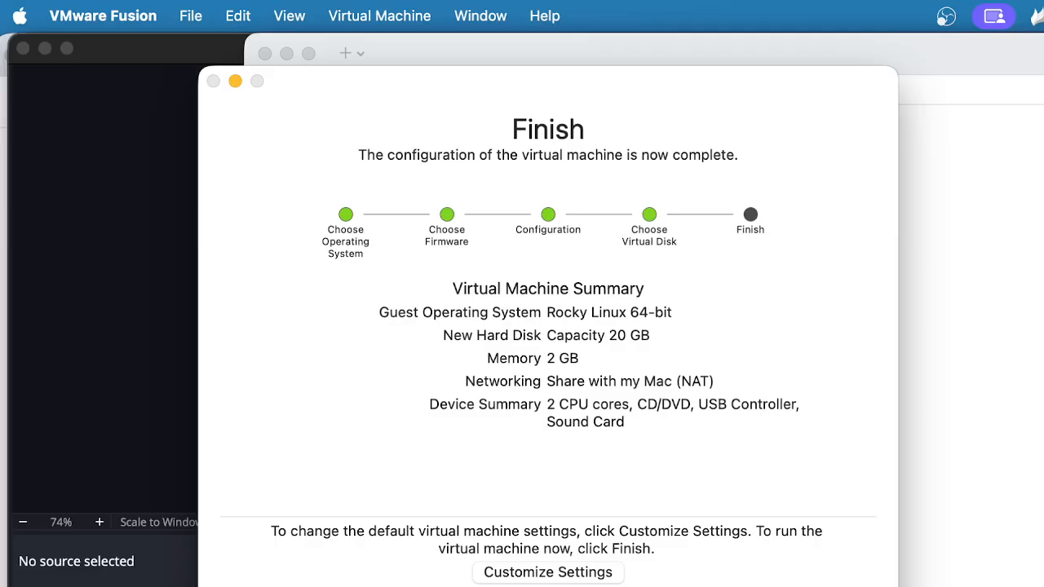
Finish the wizard and save the VM as 'Rocky Linux 64-bit'
{"action": "key", "text": "Return"}
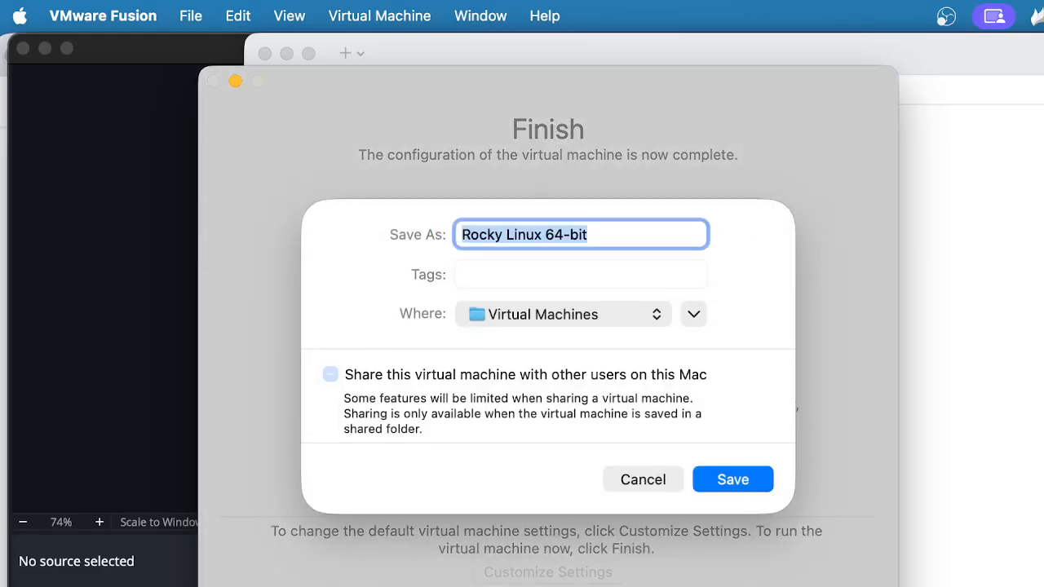
{"action": "left_click", "coordinate": [734, 481]}
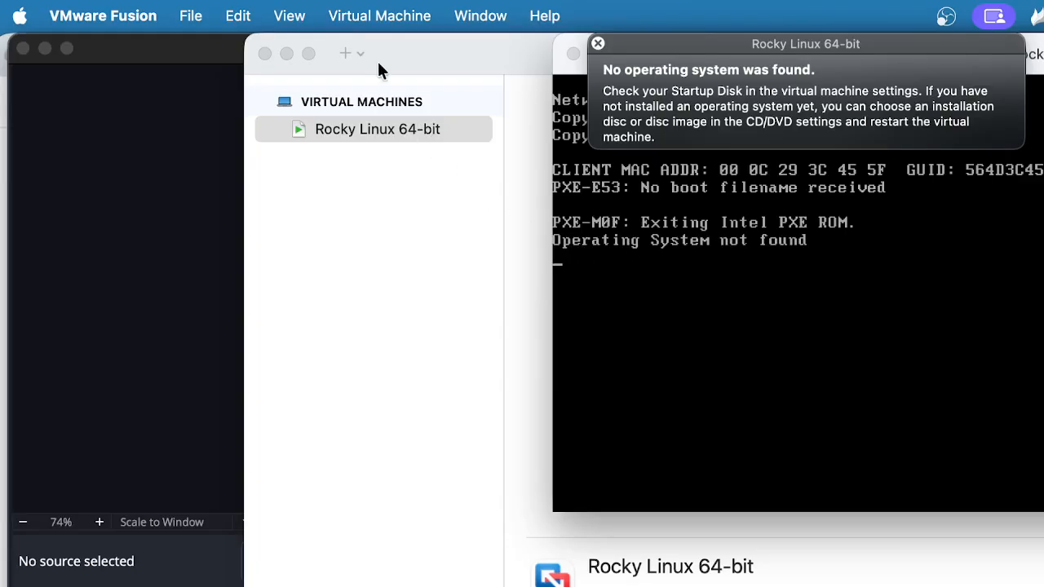
Shut down the running Rocky Linux VM and close its console window
{"action": "left_click", "coordinate": [367, 20]}
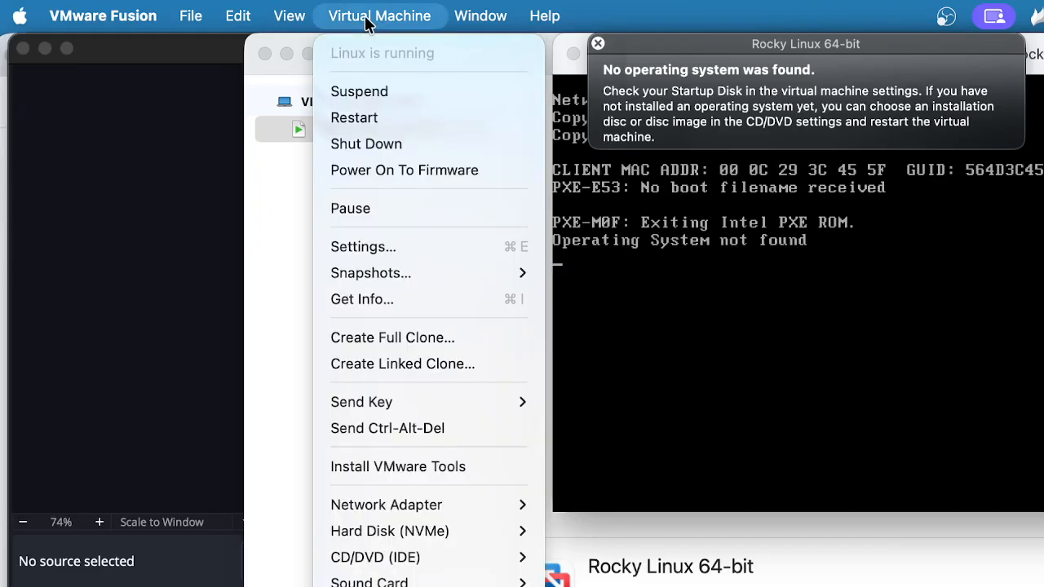
{"action": "left_click", "coordinate": [388, 143]}
{"action": "left_click", "coordinate": [1011, 351]}
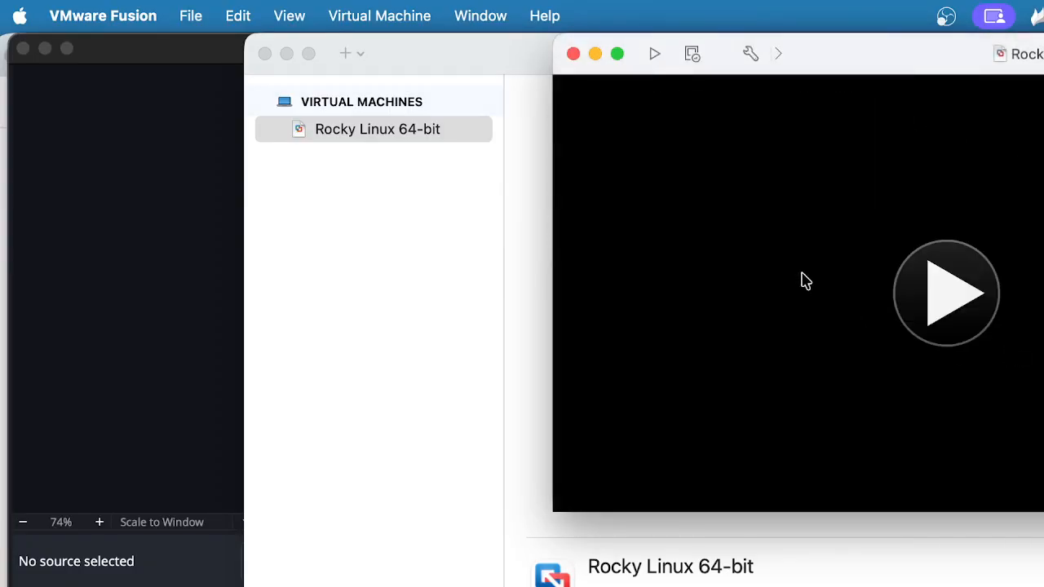
{"action": "left_click", "coordinate": [574, 53]}
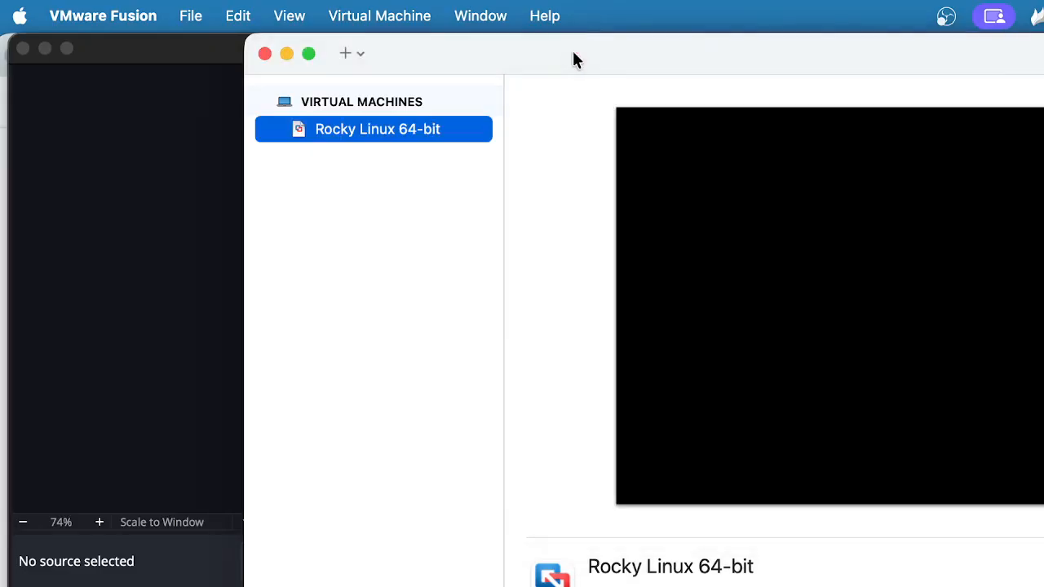
Raise the VM's memory from 2048 to 4048 MB in Processors & Memory
{"action": "right_click", "coordinate": [423, 133]}
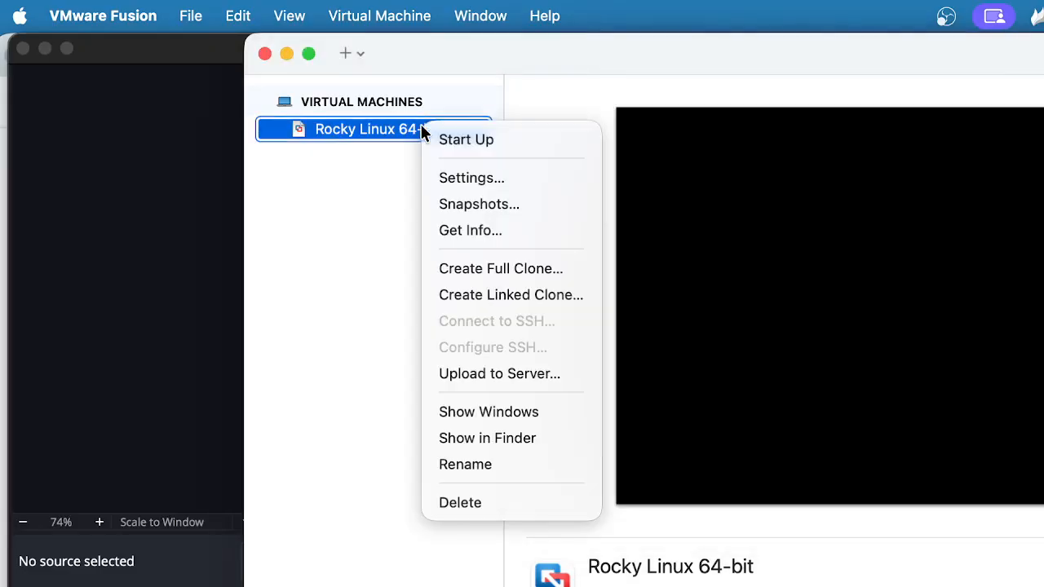
{"action": "left_click", "coordinate": [453, 182]}
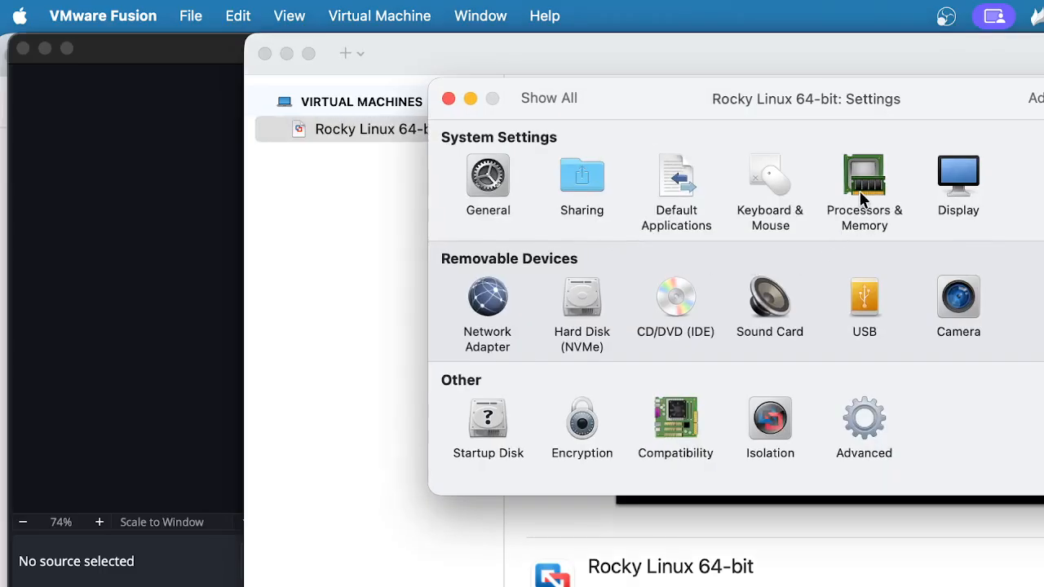
{"action": "left_click", "coordinate": [861, 194]}
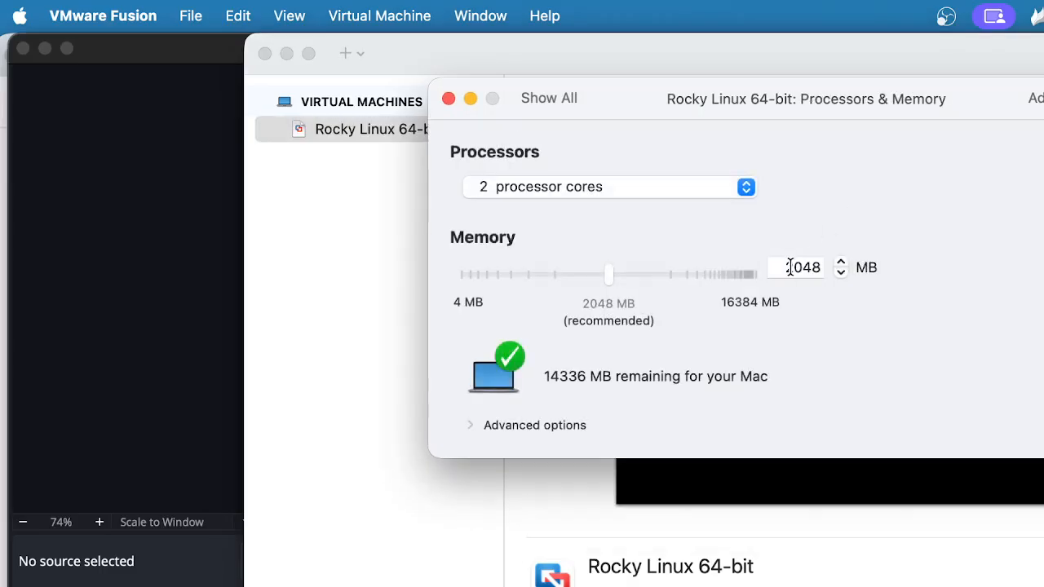
{"action": "left_click_drag", "start_coordinate": [790, 267], "coordinate": [773, 267]}
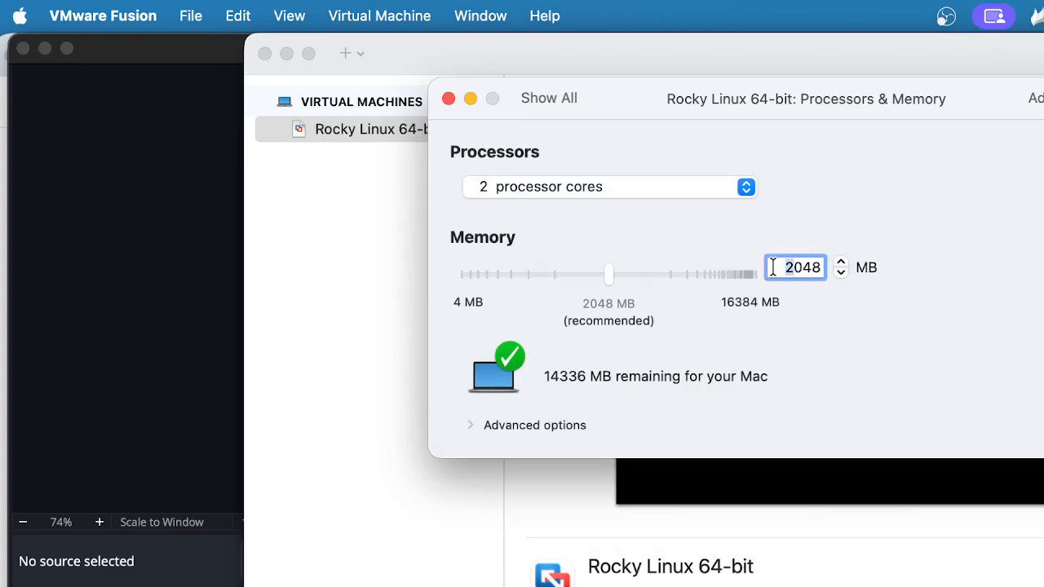
{"action": "type", "text": "4"}
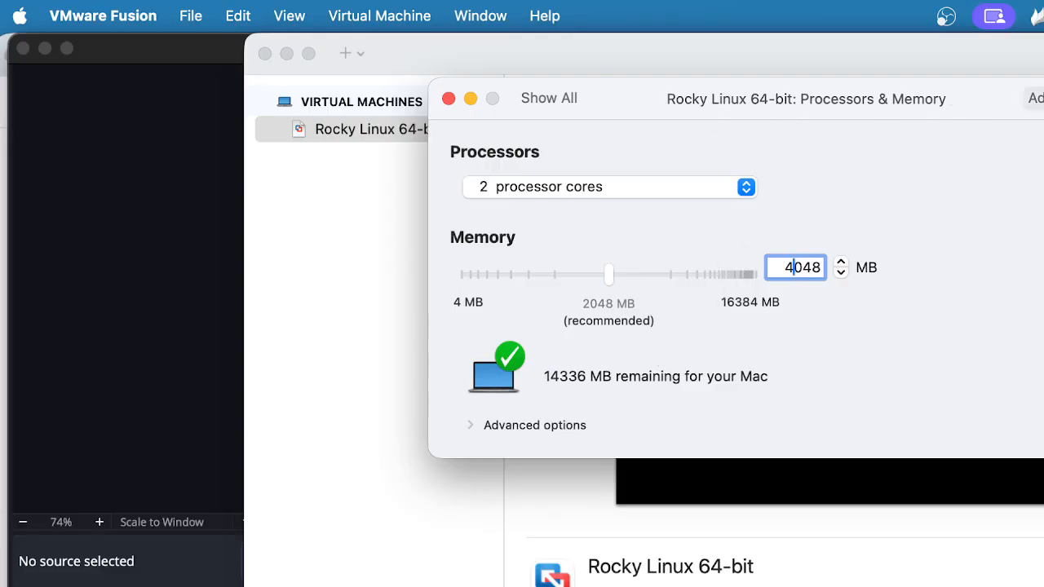
{"action": "left_click", "coordinate": [547, 99]}
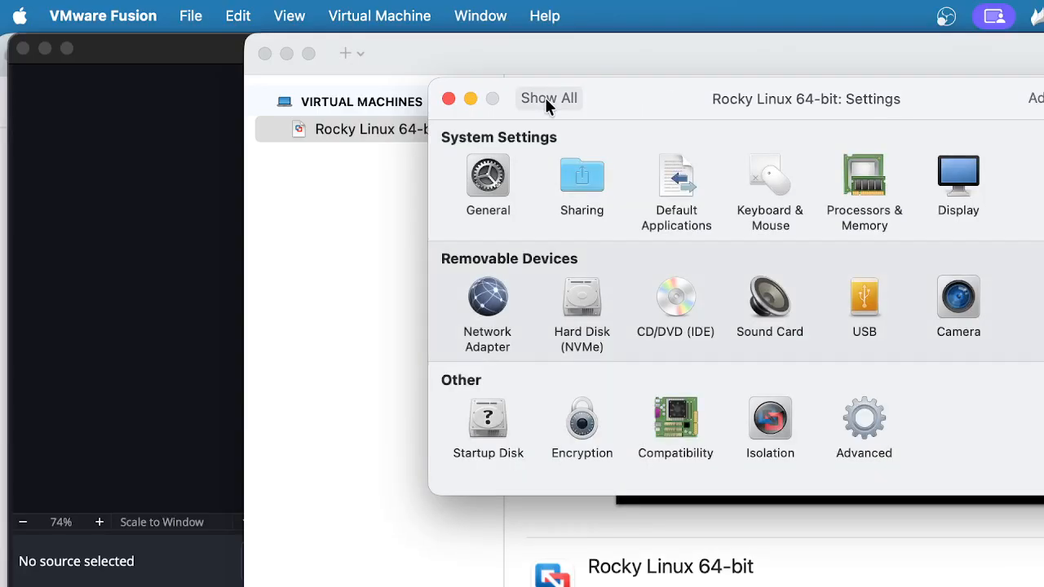
Add a second network adapter set to Private to my Mac, then open CD/DVD (IDE) settings
{"action": "left_click", "coordinate": [487, 308]}
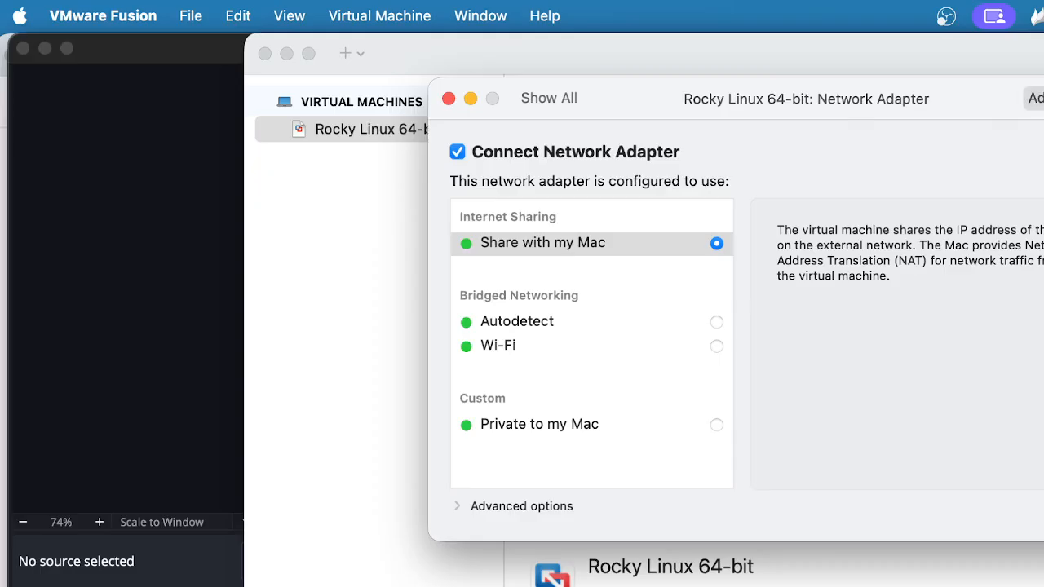
{"action": "left_click", "coordinate": [1035, 98]}
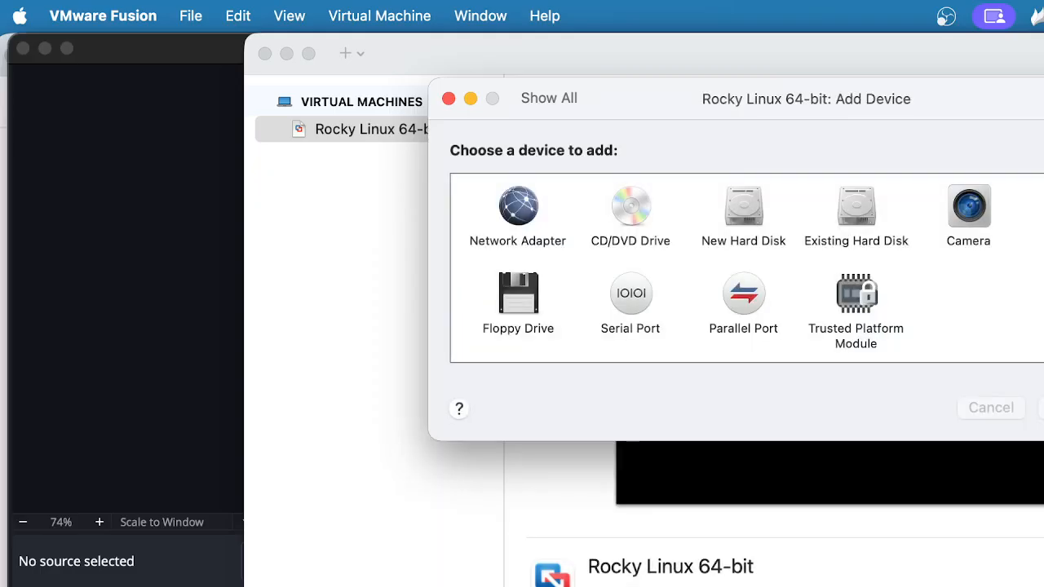
{"action": "left_click", "coordinate": [508, 226]}
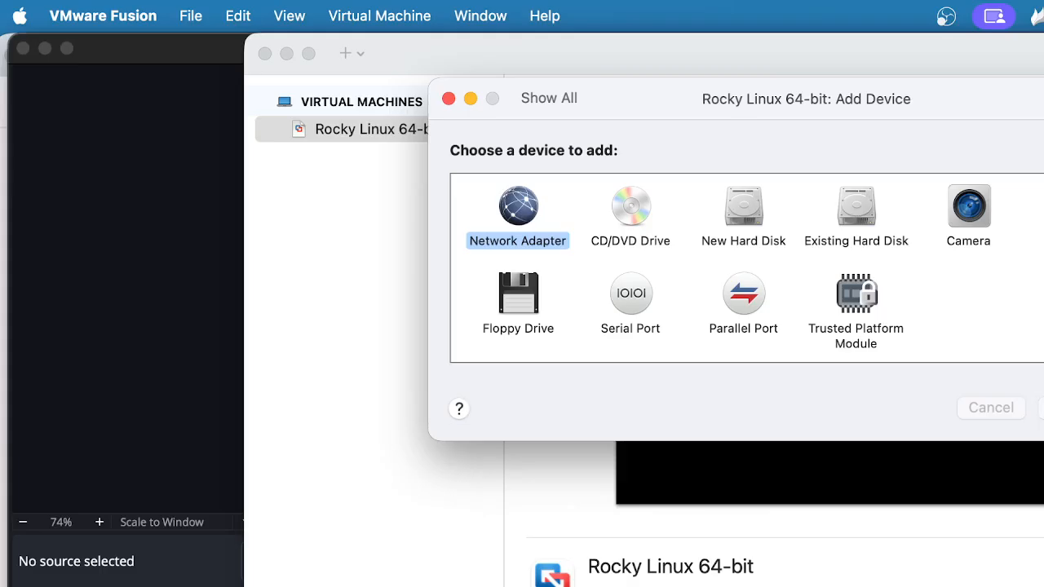
{"action": "key", "text": "Return"}
{"action": "left_click", "coordinate": [600, 424]}
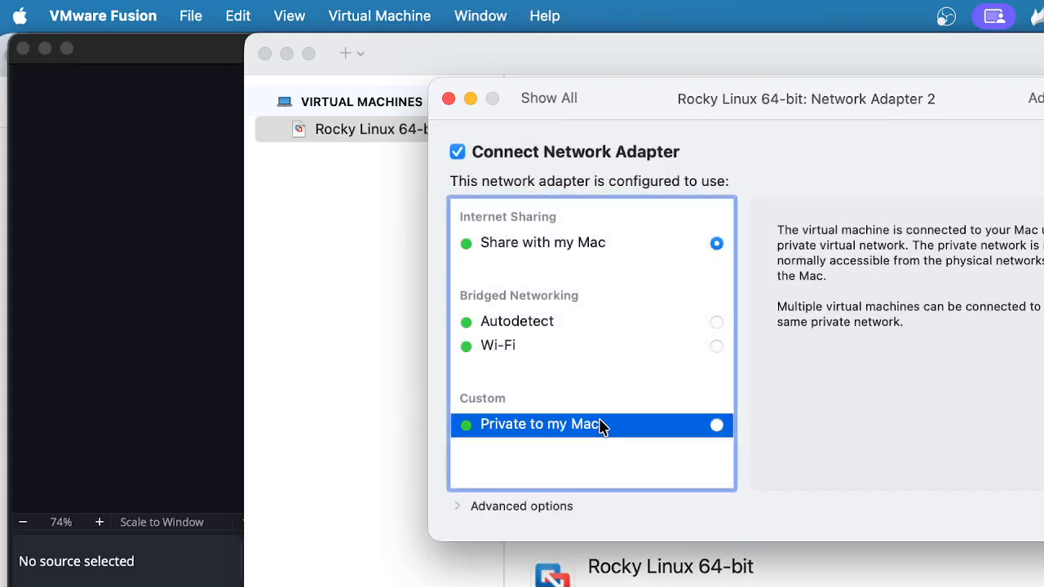
{"action": "left_click", "coordinate": [712, 427]}
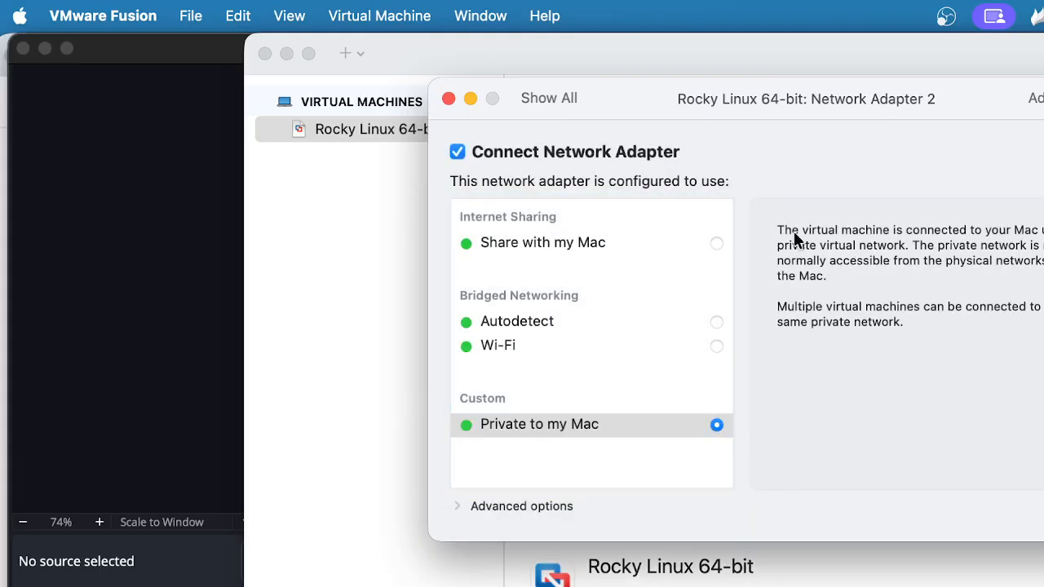
{"action": "left_click", "coordinate": [551, 97]}
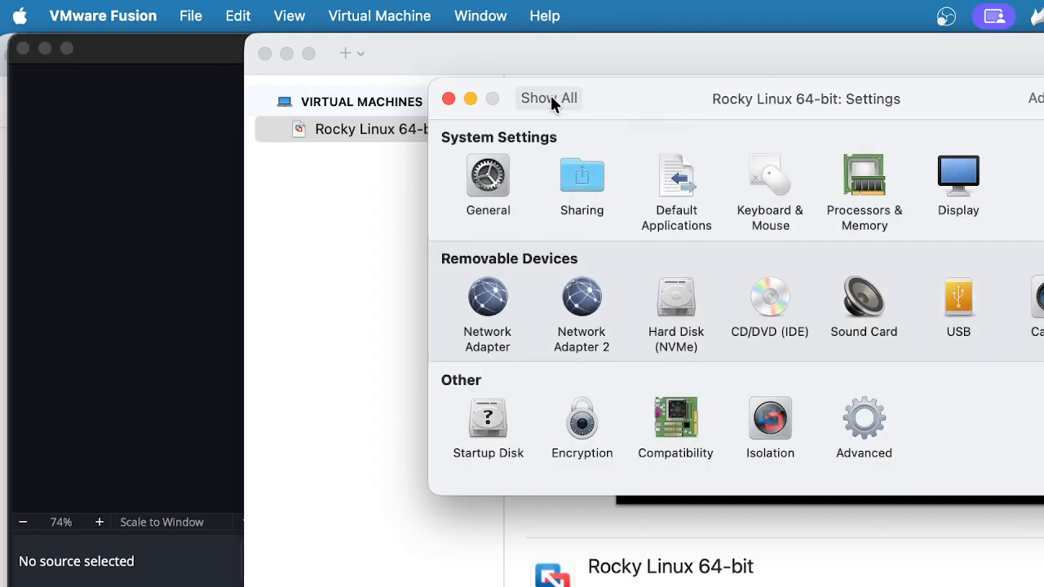
{"action": "left_click", "coordinate": [769, 304]}
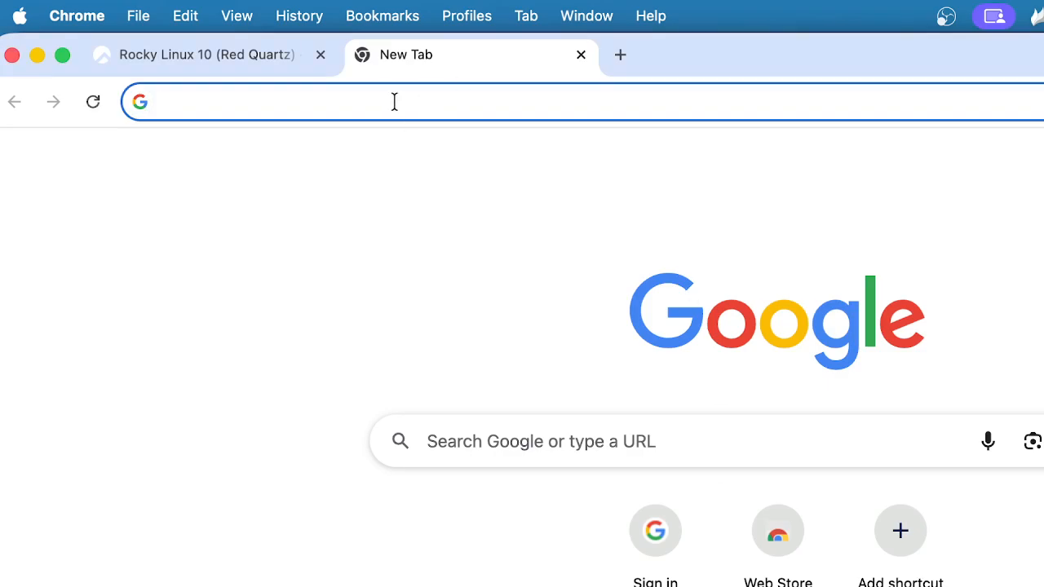
Search 'download rockey linux 10' and open rockylinux.org's download page to the x86_64 images
{"action": "left_click", "coordinate": [395, 102]}
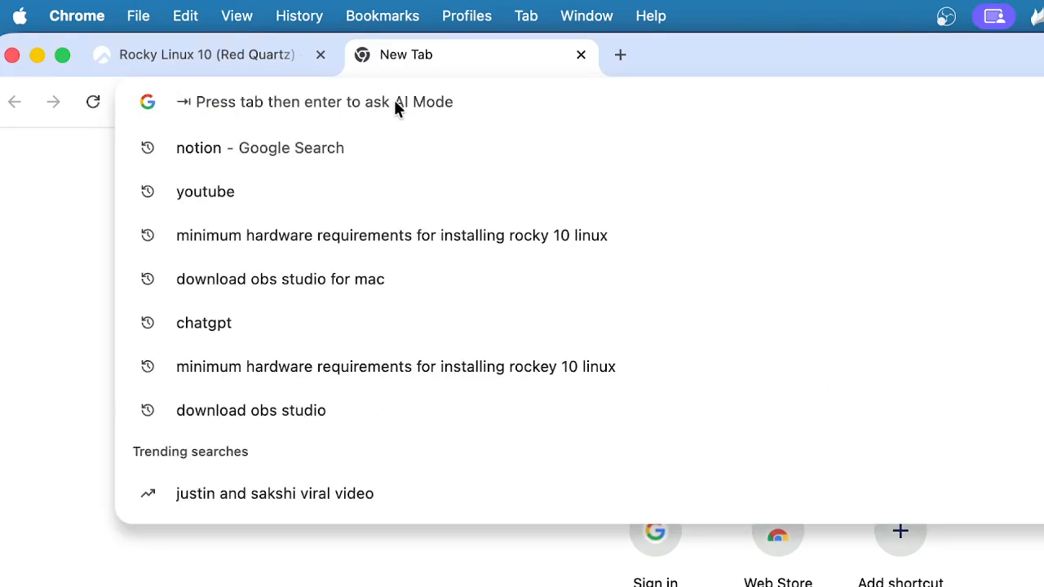
{"action": "type", "text": "download rockey "}
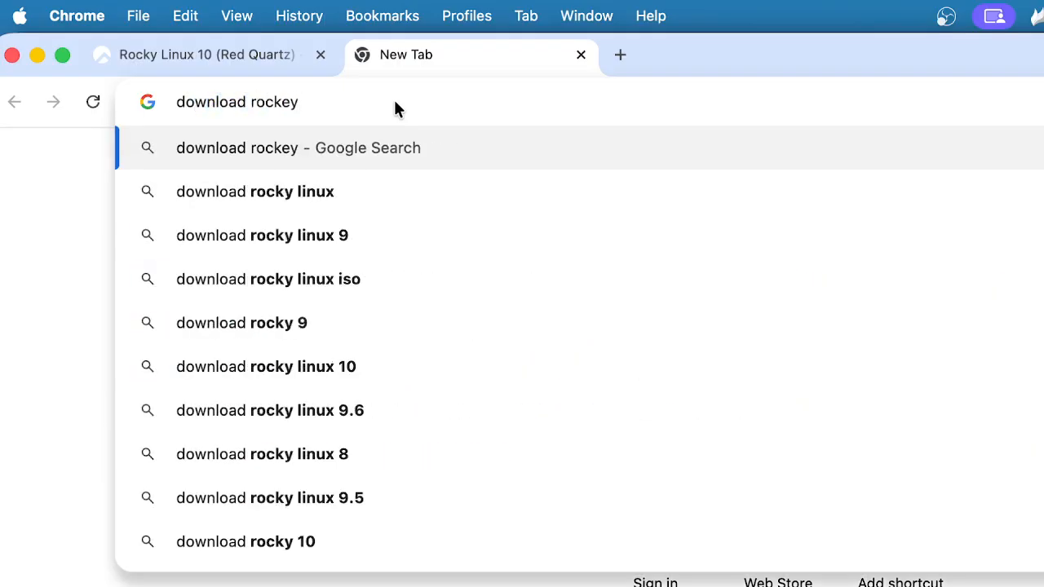
{"action": "type", "text": "linux 10"}
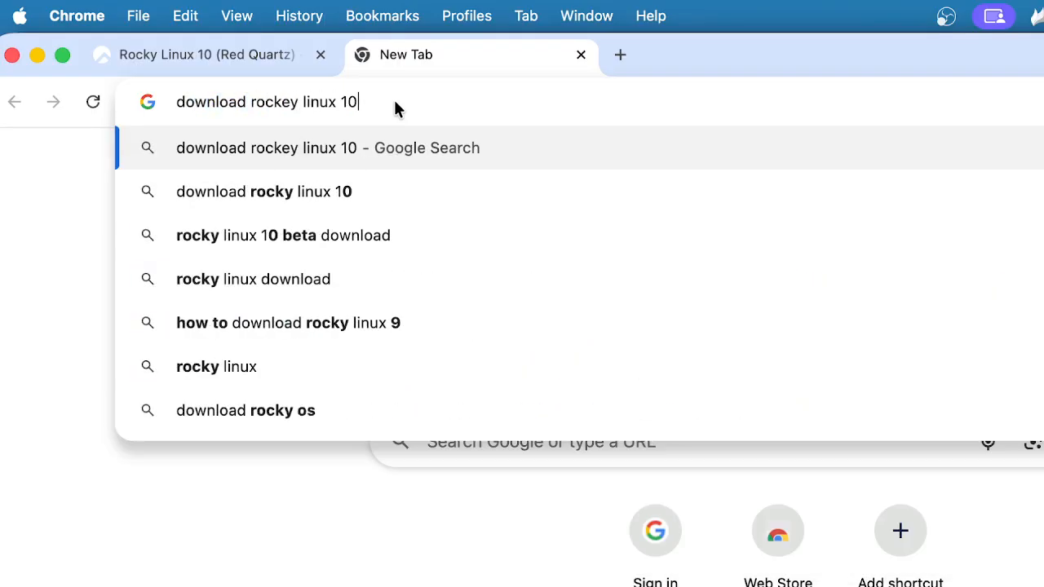
{"action": "key", "text": "Return"}
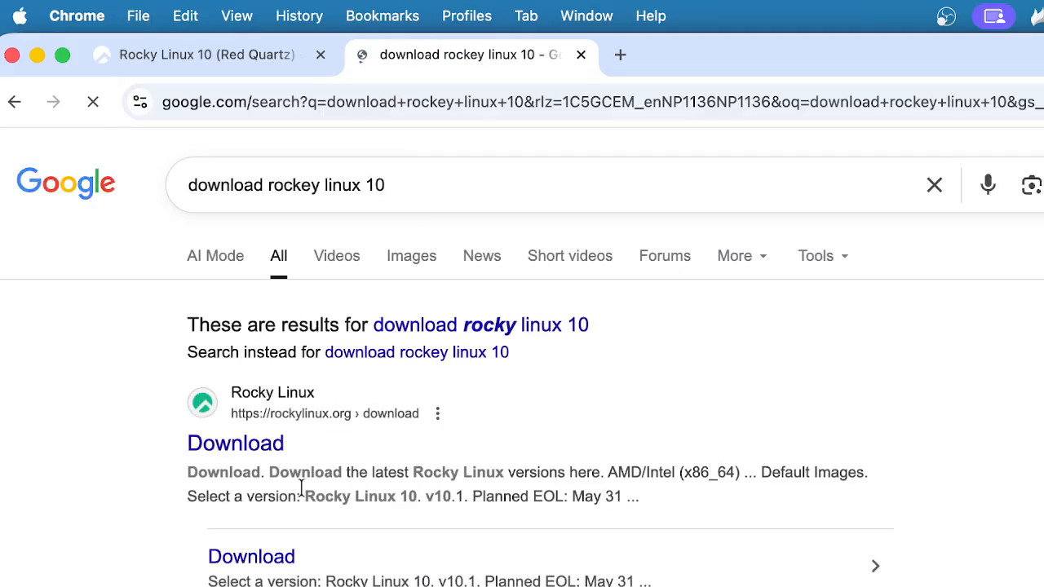
{"action": "left_click", "coordinate": [260, 455]}
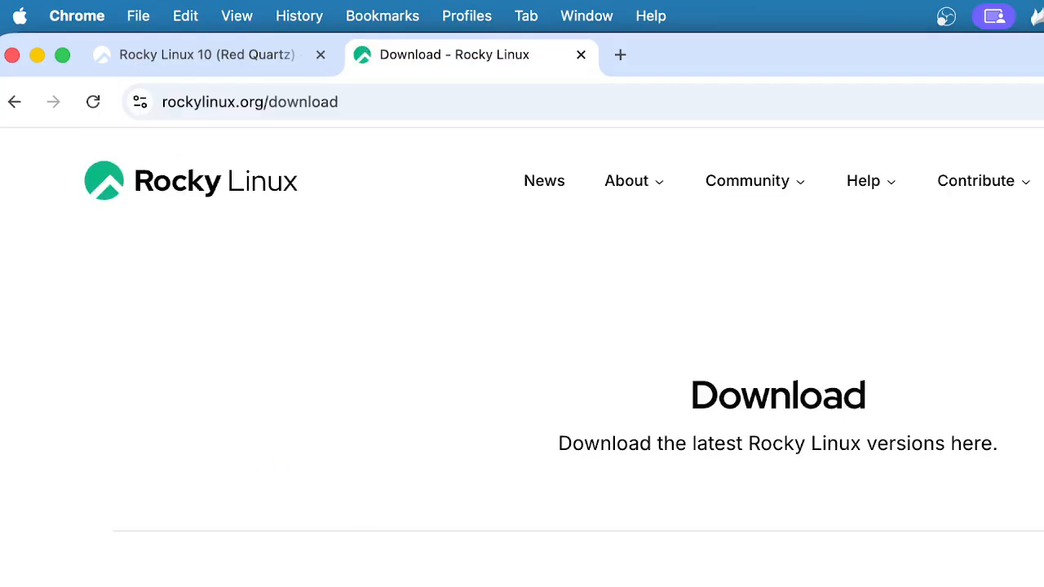
{"action": "scroll", "coordinate": [522, 357], "scroll_direction": "down", "scroll_amount": 5}
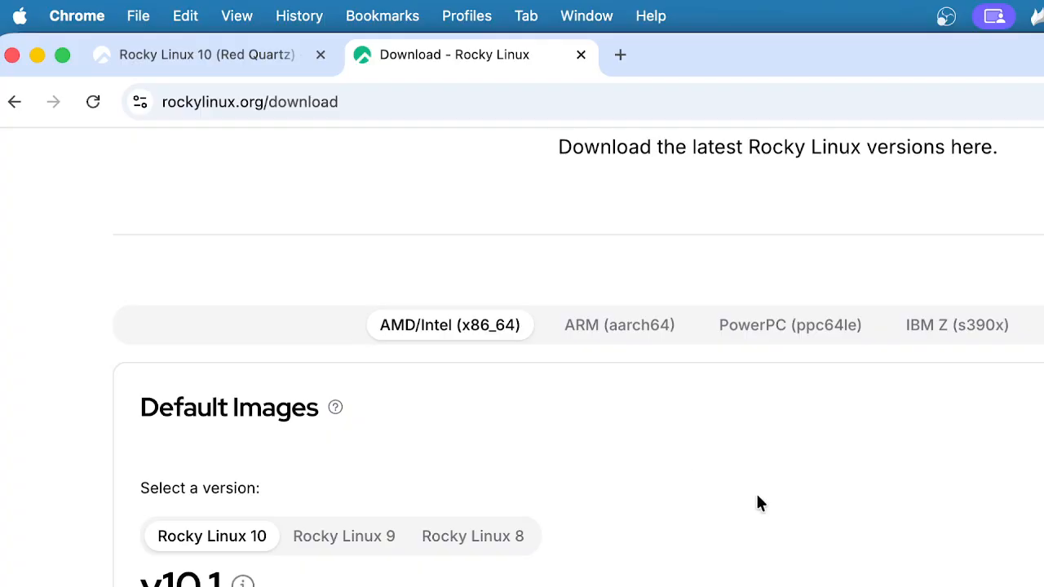
{"action": "scroll", "coordinate": [713, 528], "scroll_direction": "down", "scroll_amount": 1}
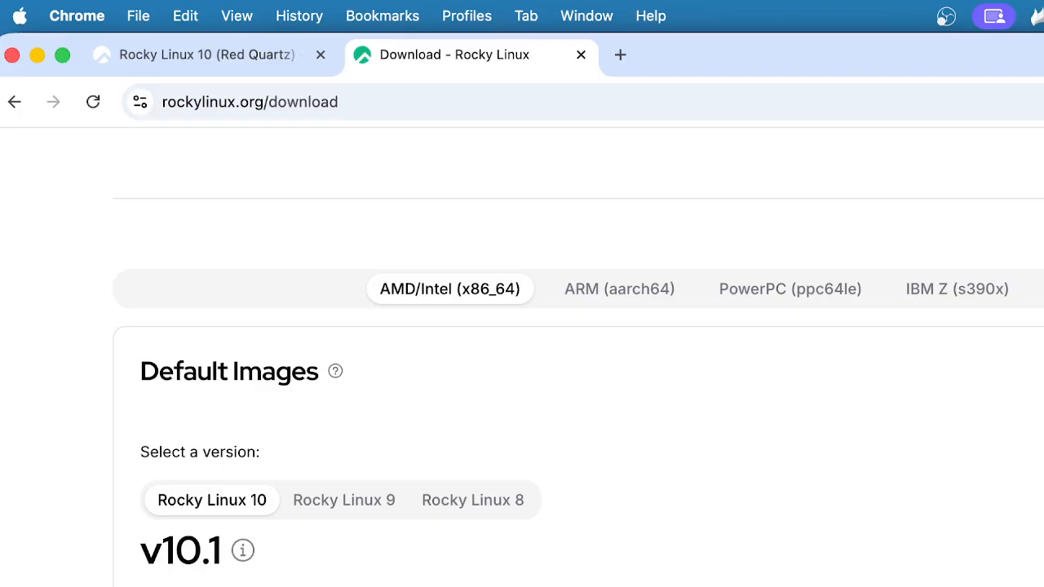
Find Rocky-10.0-x86_64-minimal.iso in Finder inside the SNA folder under Documents
{"action": "key", "text": "super+Tab"}
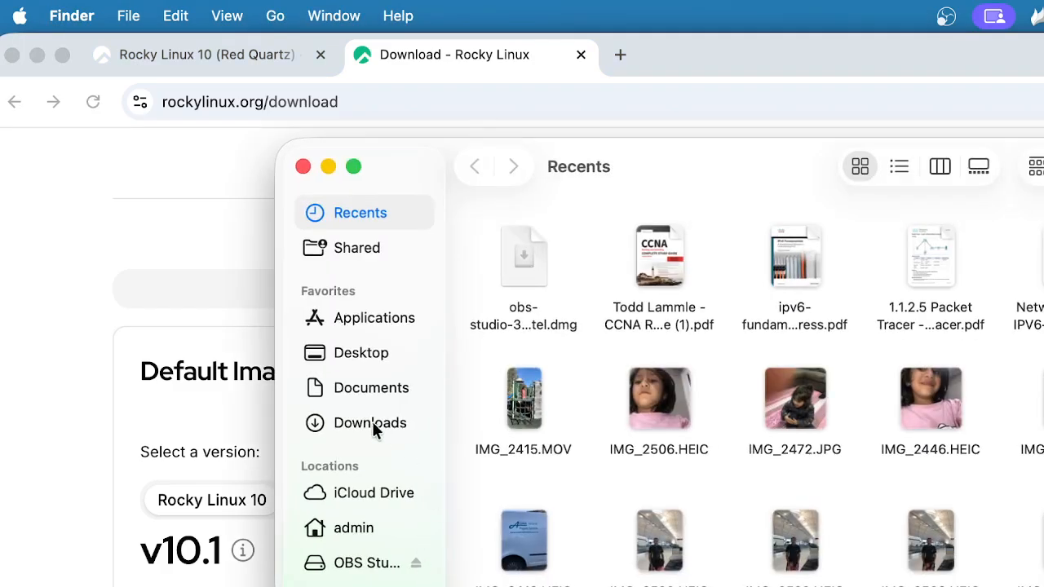
{"action": "left_click", "coordinate": [371, 422]}
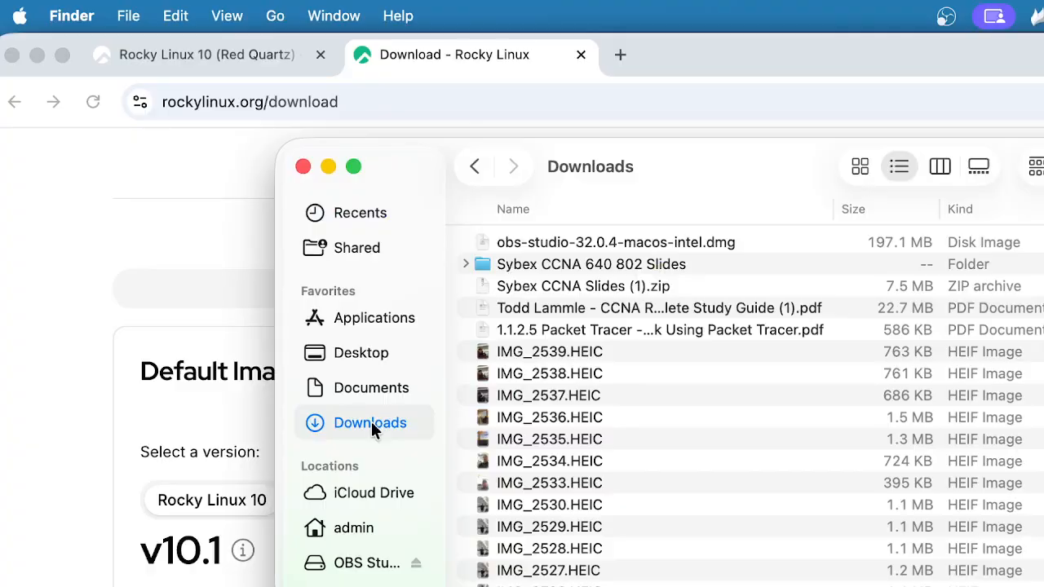
{"action": "left_click", "coordinate": [364, 393]}
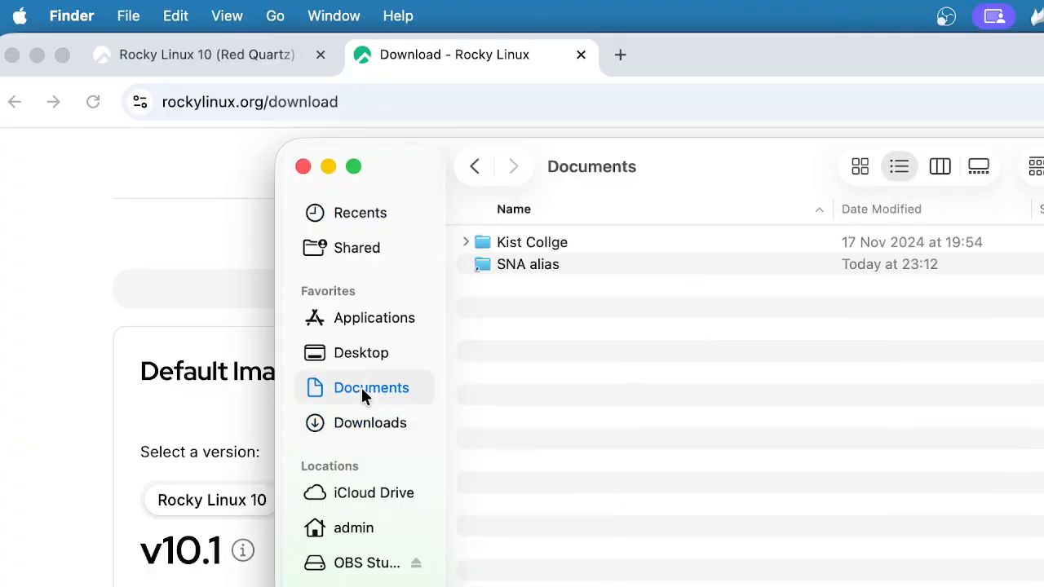
{"action": "double_click", "coordinate": [519, 263]}
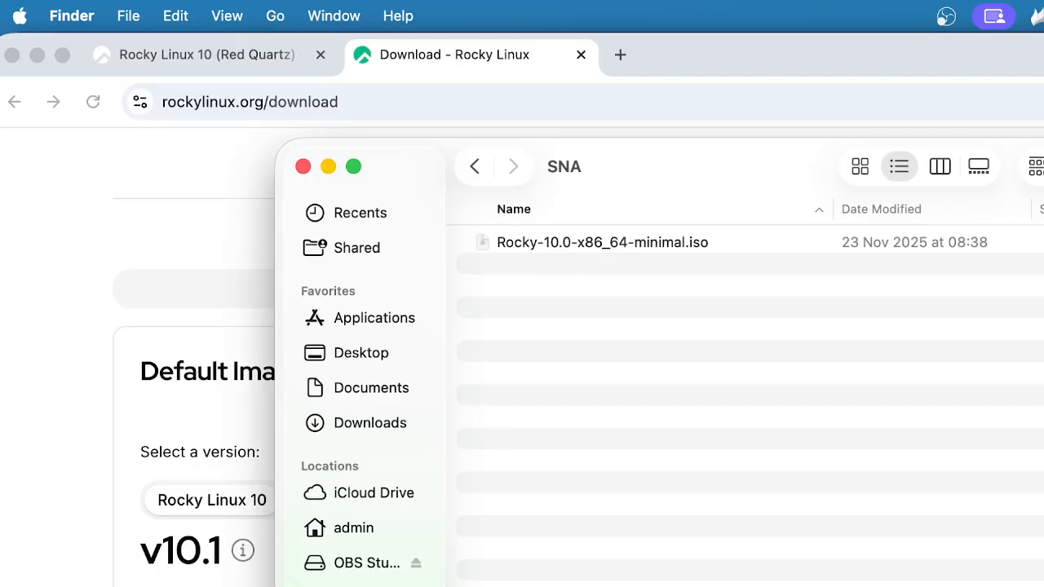
Connect the VM's CD/DVD drive to Rocky-10.0-x86_64-minimal.iso and close Settings
{"action": "key", "text": "super+Tab"}
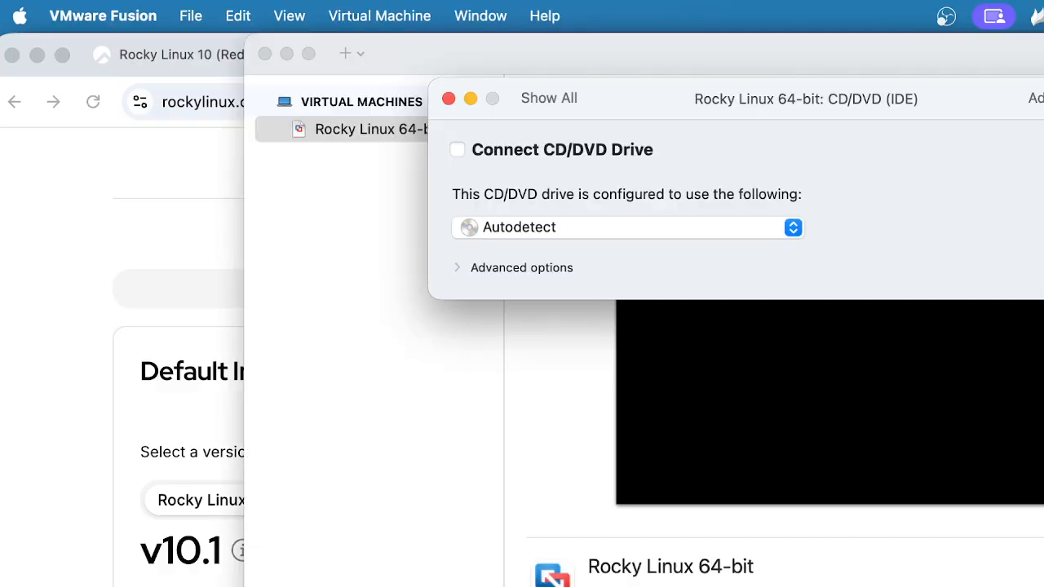
{"action": "left_click", "coordinate": [792, 228]}
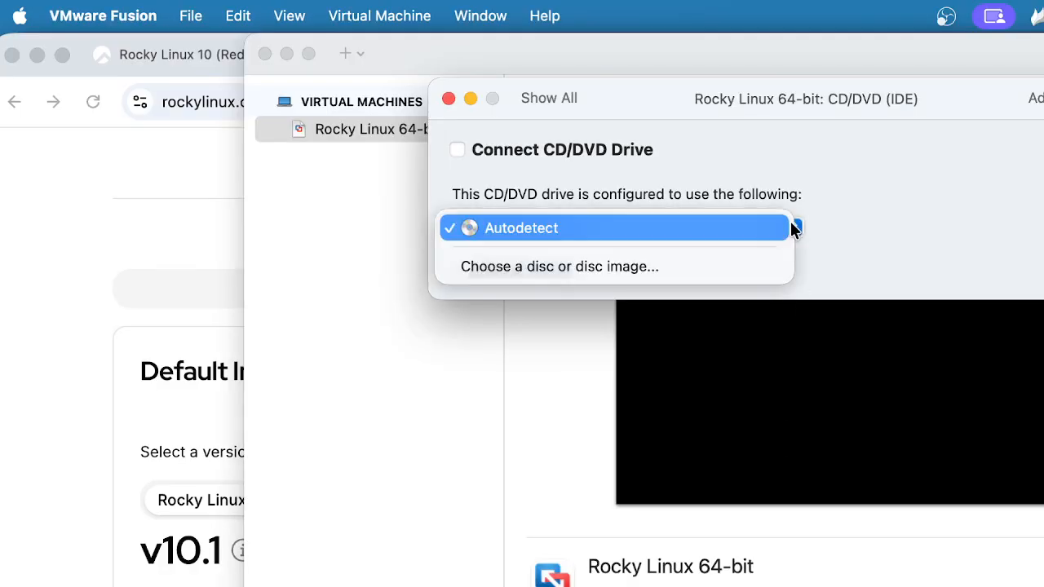
{"action": "left_click", "coordinate": [624, 269]}
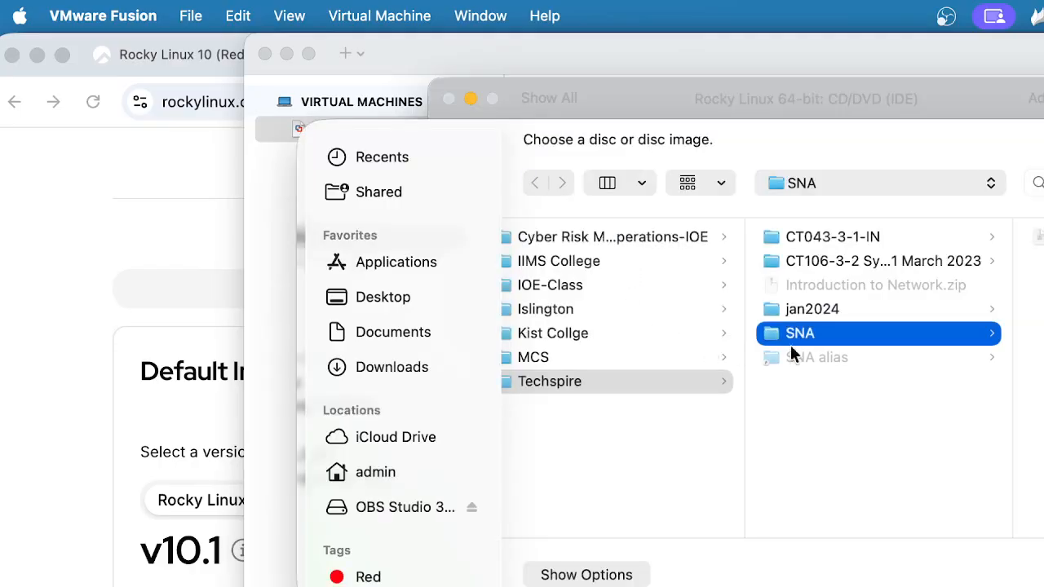
{"action": "double_click", "coordinate": [1042, 299]}
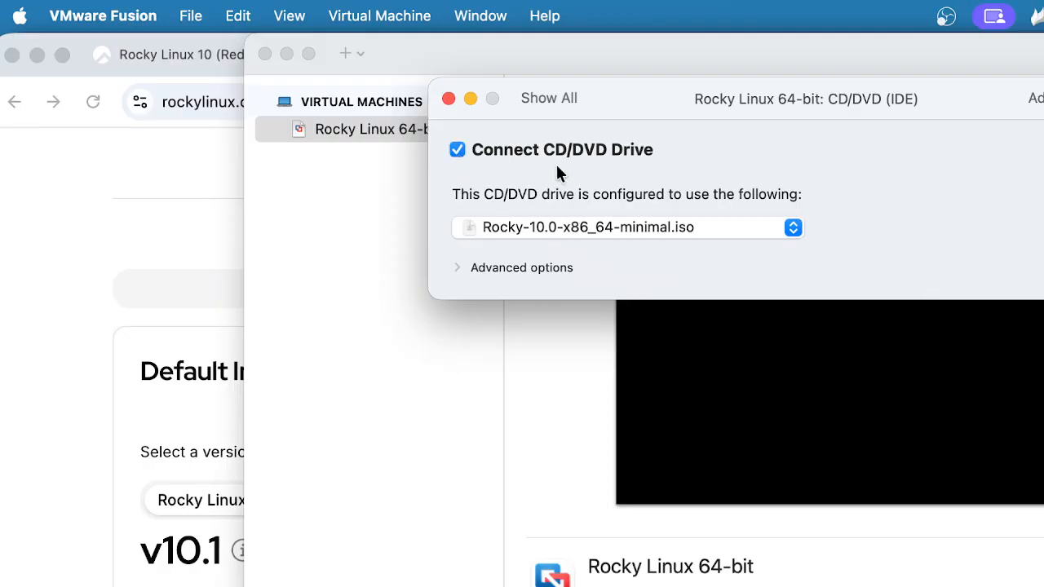
{"action": "left_click", "coordinate": [557, 99]}
{"action": "left_click", "coordinate": [448, 99]}
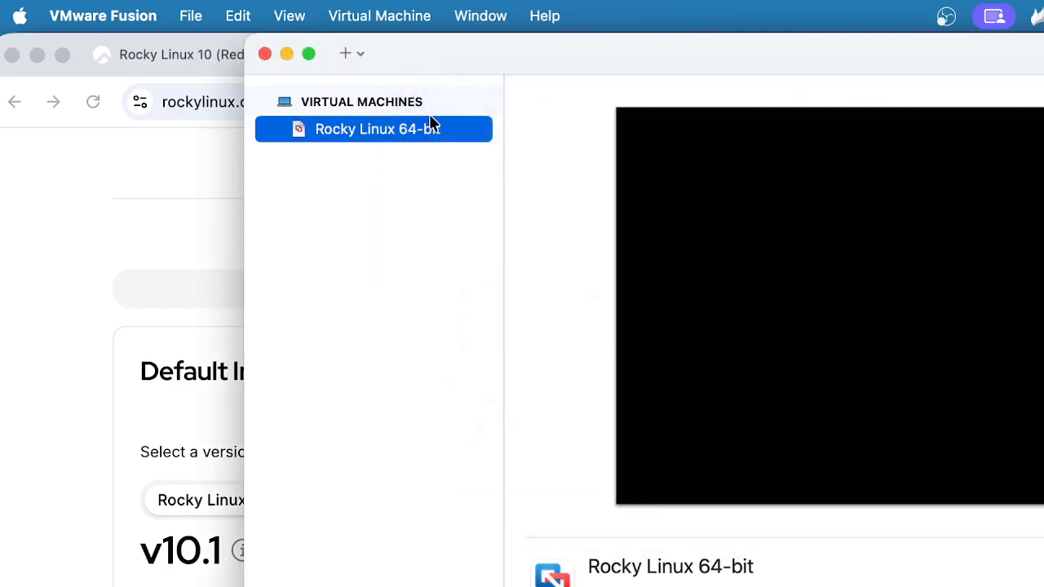
Start up and power on the Rocky Linux VM, then move its console window left
{"action": "right_click", "coordinate": [397, 128]}
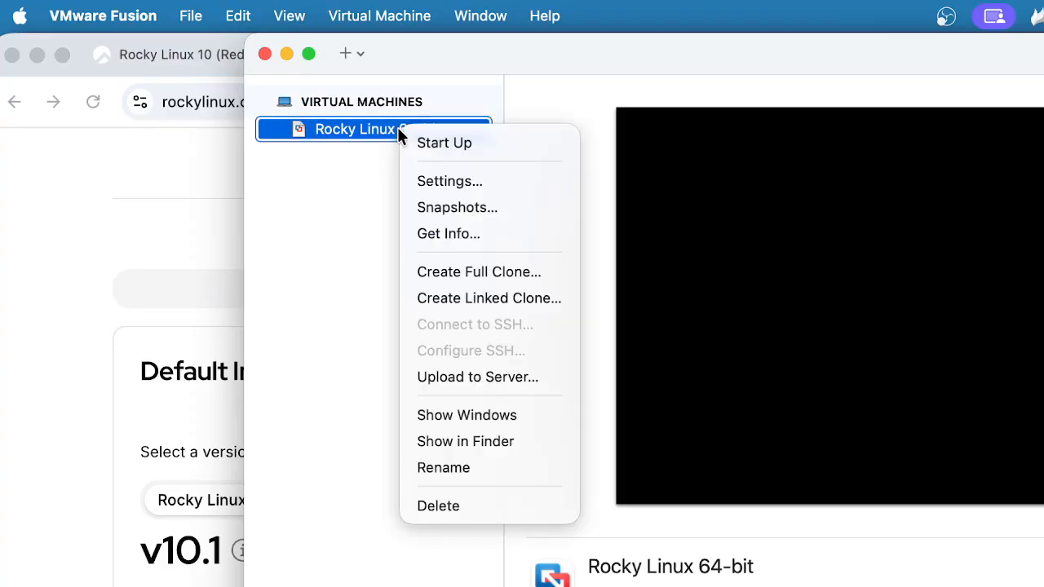
{"action": "left_click", "coordinate": [438, 148]}
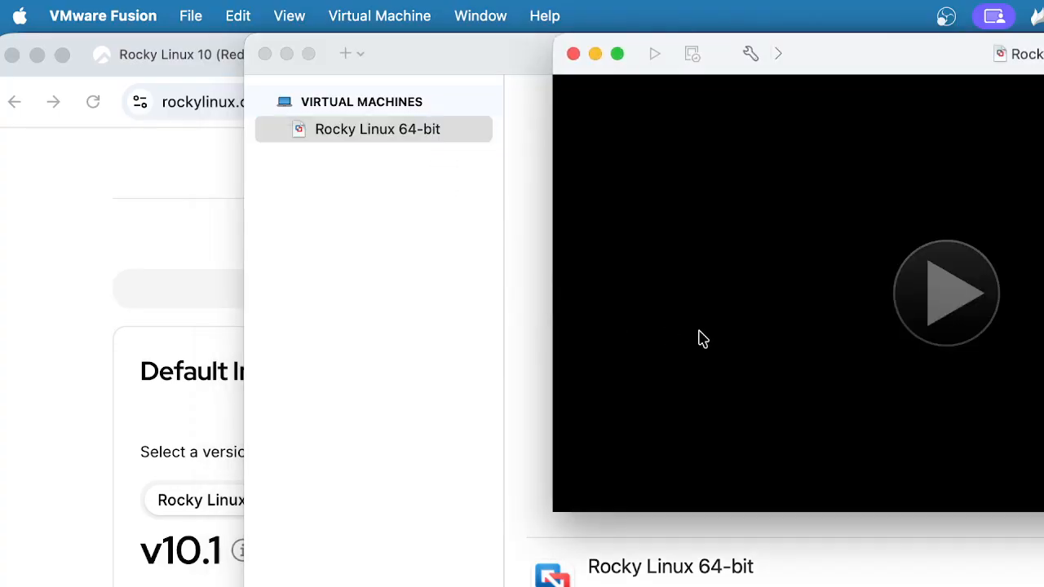
{"action": "left_click", "coordinate": [949, 295]}
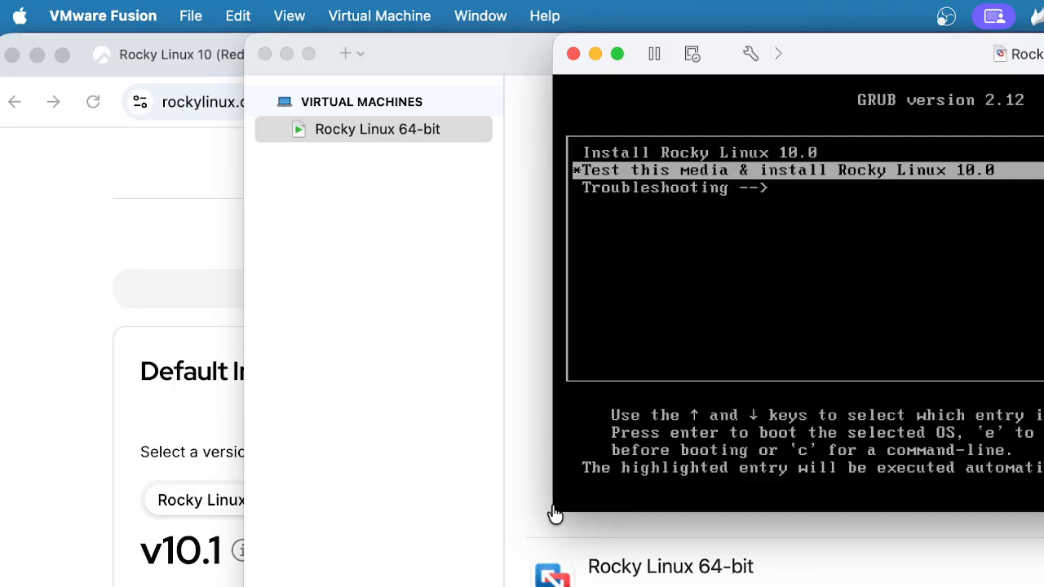
{"action": "left_click_drag", "start_coordinate": [799, 44], "coordinate": [524, 85]}
Boot the Install Rocky Linux 10.0 GRUB entry, then release the mouse from the VM
{"action": "left_click", "coordinate": [664, 347]}
{"action": "key", "text": "Up"}
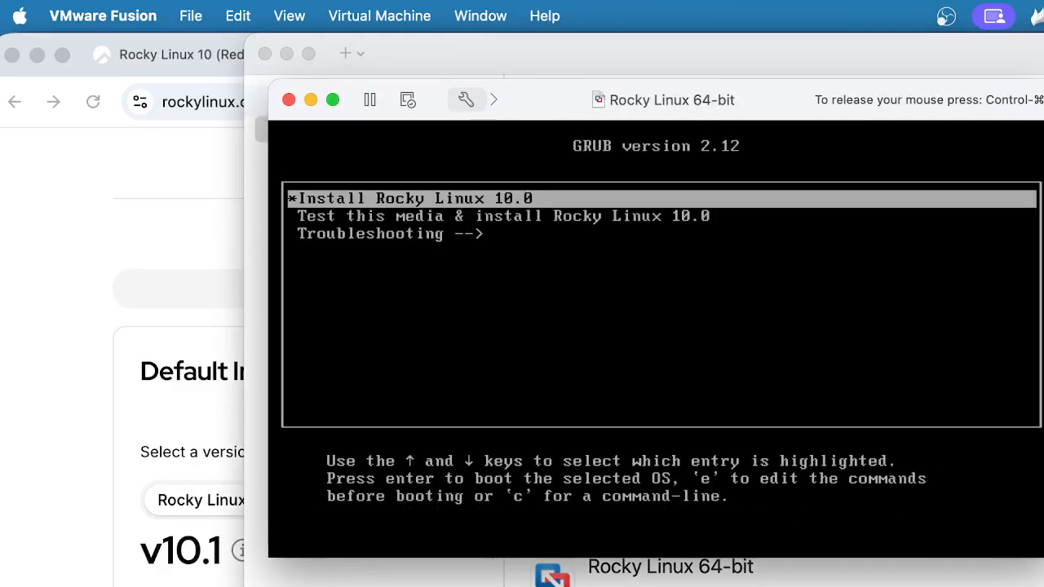
{"action": "key", "text": "Return"}
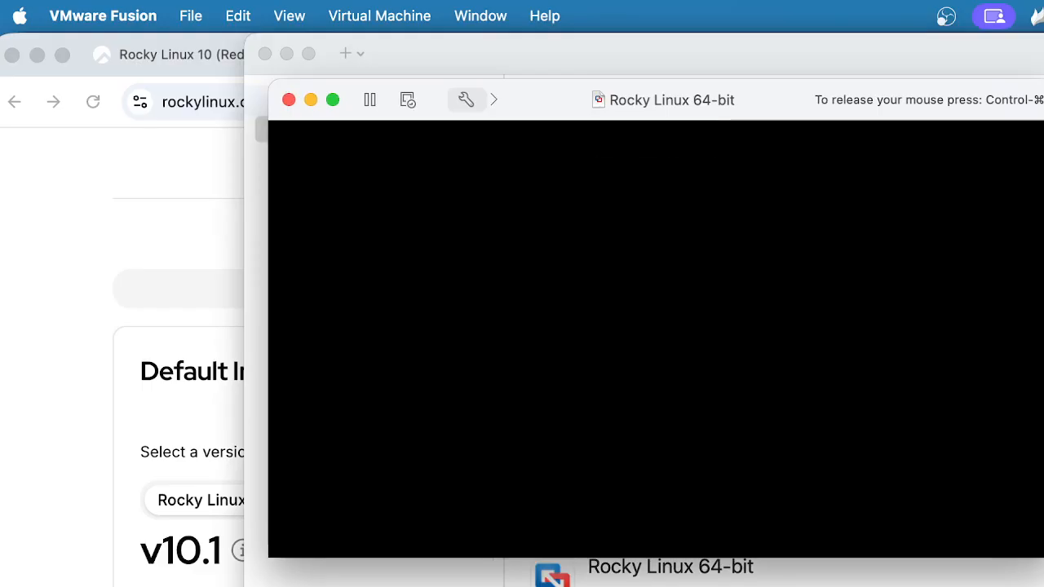
{"action": "key", "text": "ctrl+super"}
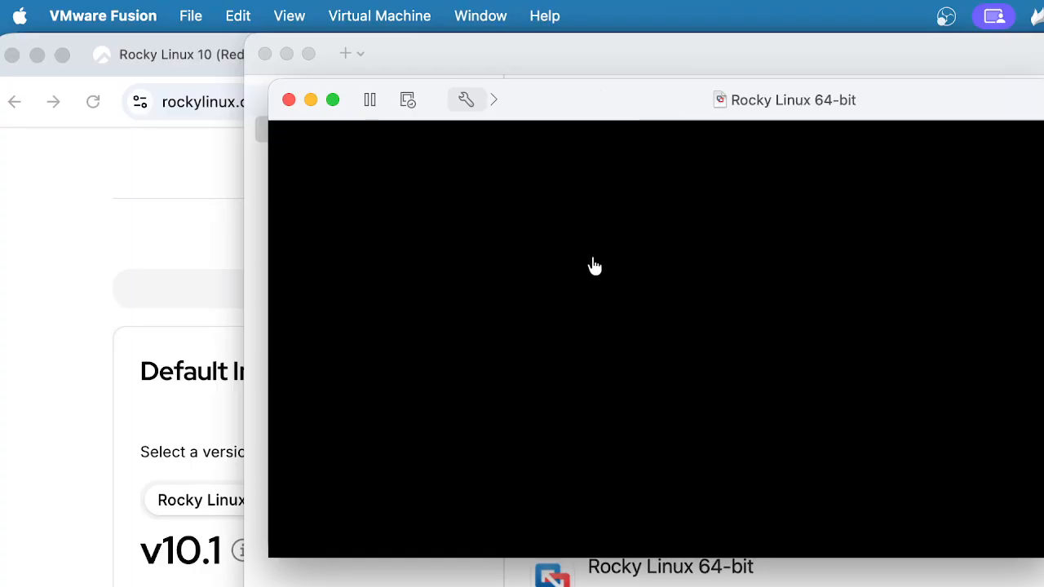
Zoom the VM window and let the installer's English (United States) welcome page load
{"action": "double_click", "coordinate": [642, 99]}
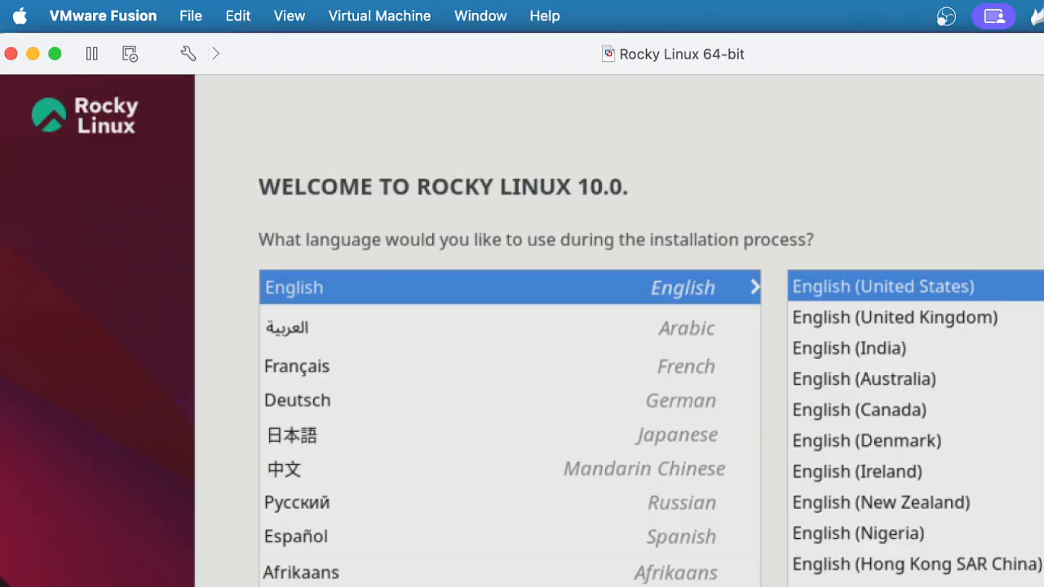
Release the mouse from the VM and shift its window to the right
{"action": "key", "text": "ctrl+super"}
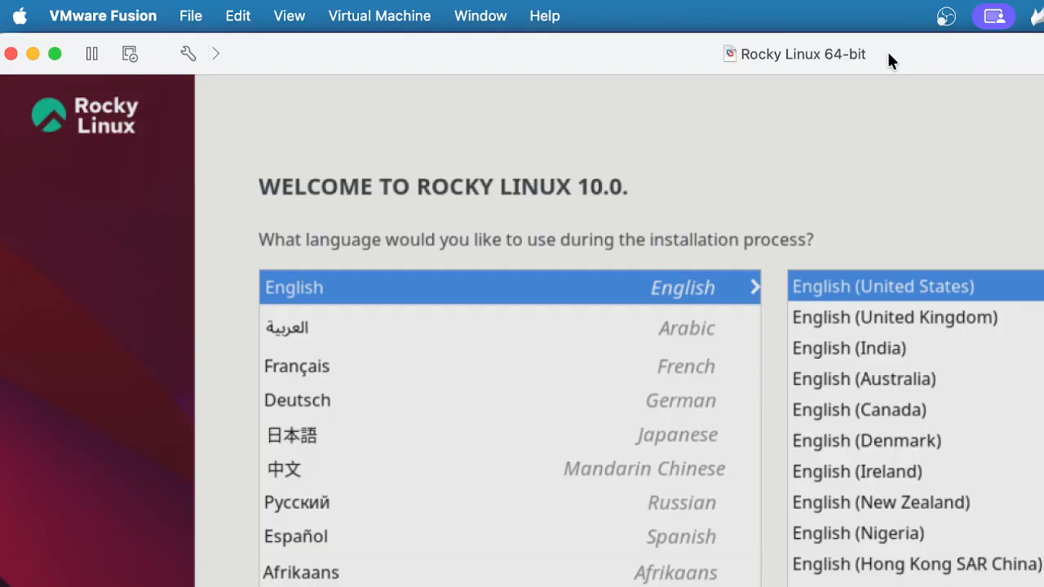
{"action": "left_click_drag", "start_coordinate": [907, 50], "coordinate": [1013, 50]}
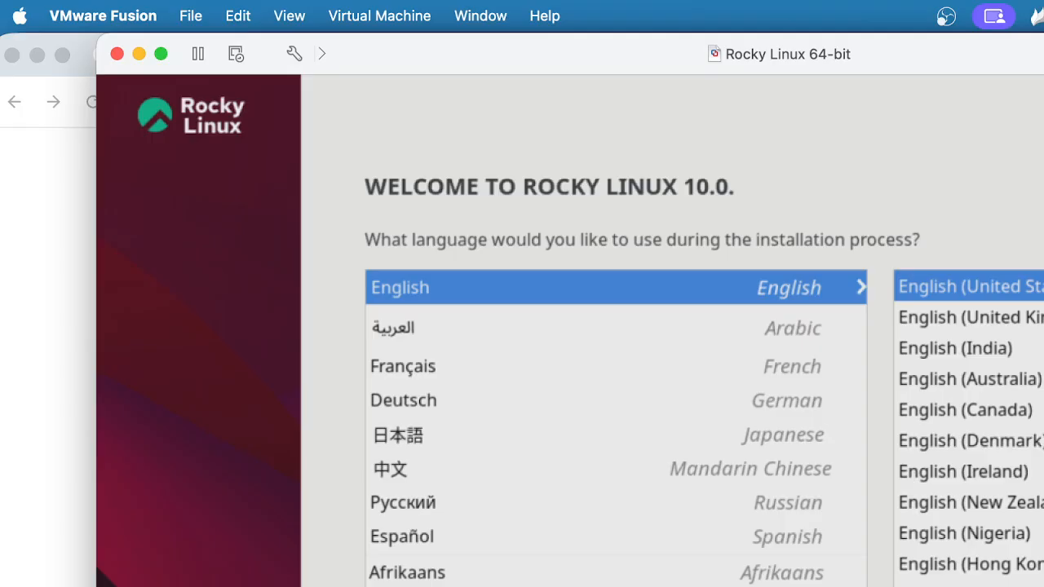
{"action": "left_click", "coordinate": [377, 15]}
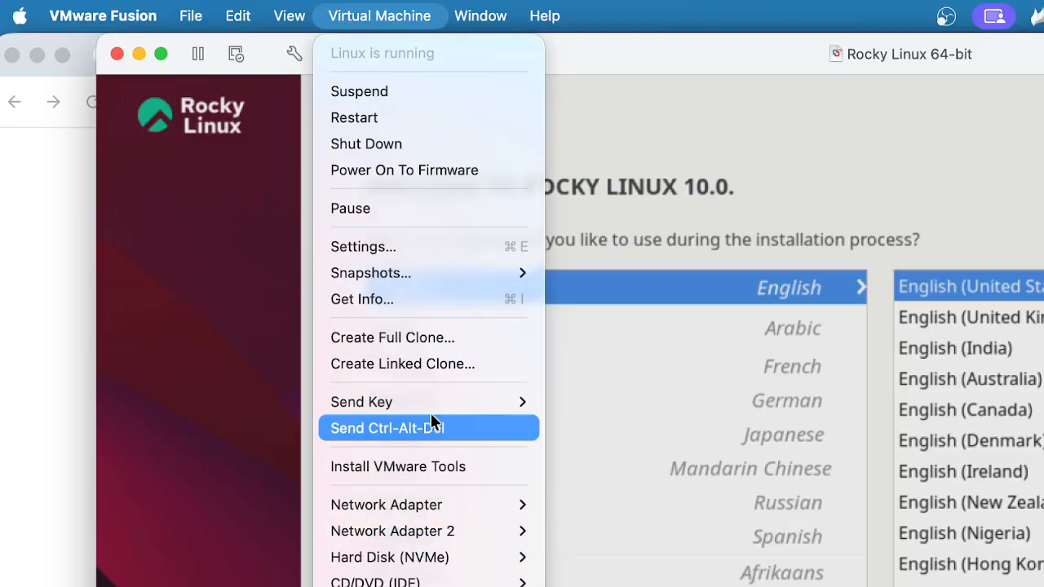
{"action": "mouse_move", "coordinate": [424, 405]}
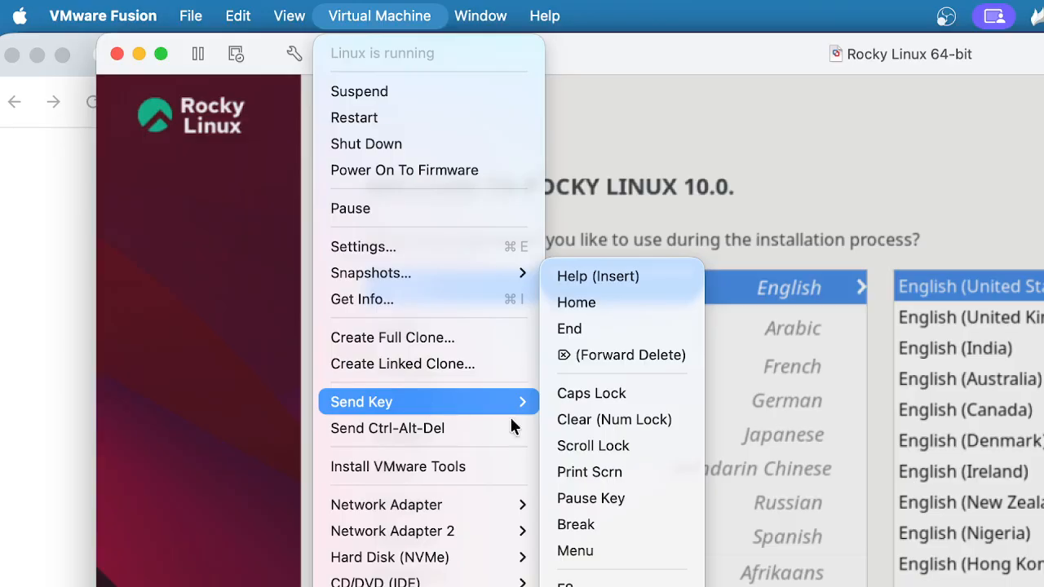
{"action": "key", "text": "Escape"}
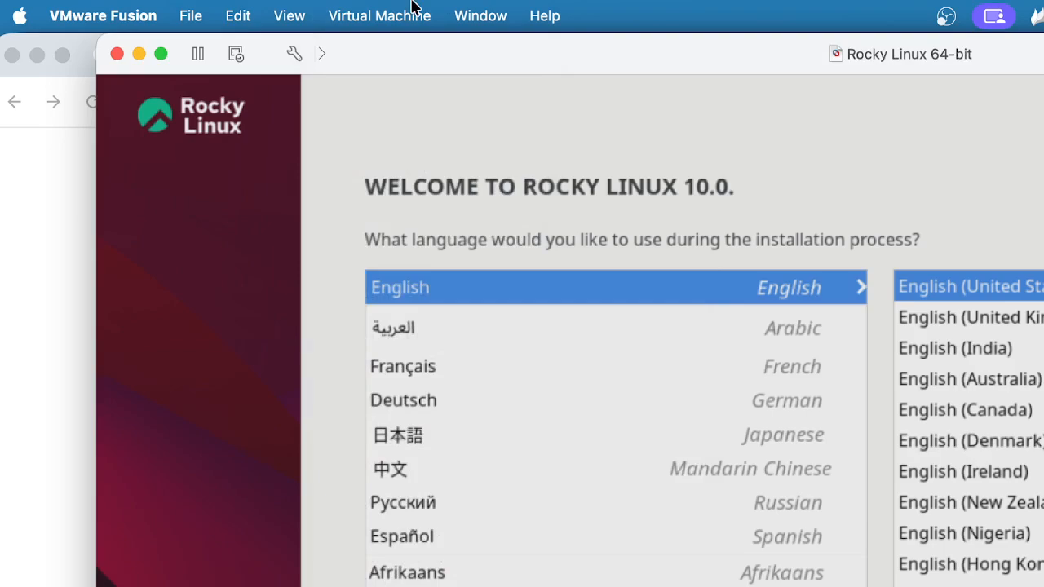
{"action": "left_click", "coordinate": [380, 16]}
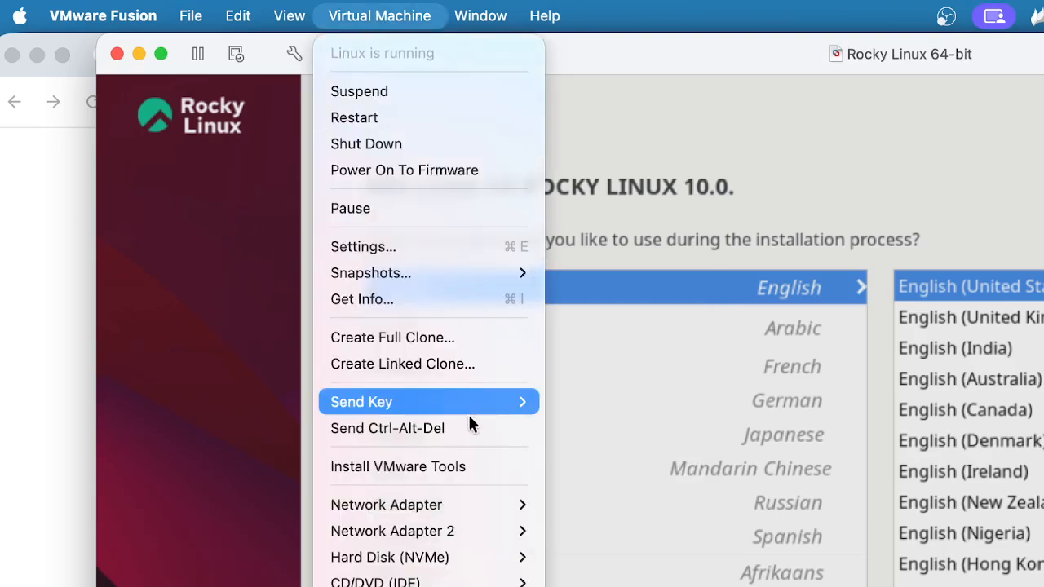
{"action": "mouse_move", "coordinate": [448, 392]}
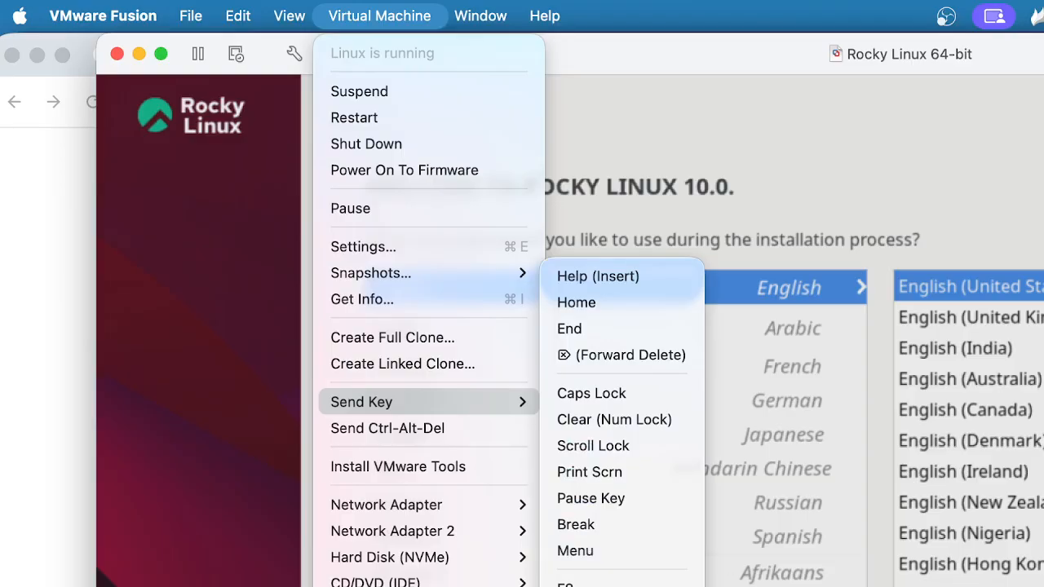
{"action": "key", "text": "Escape"}
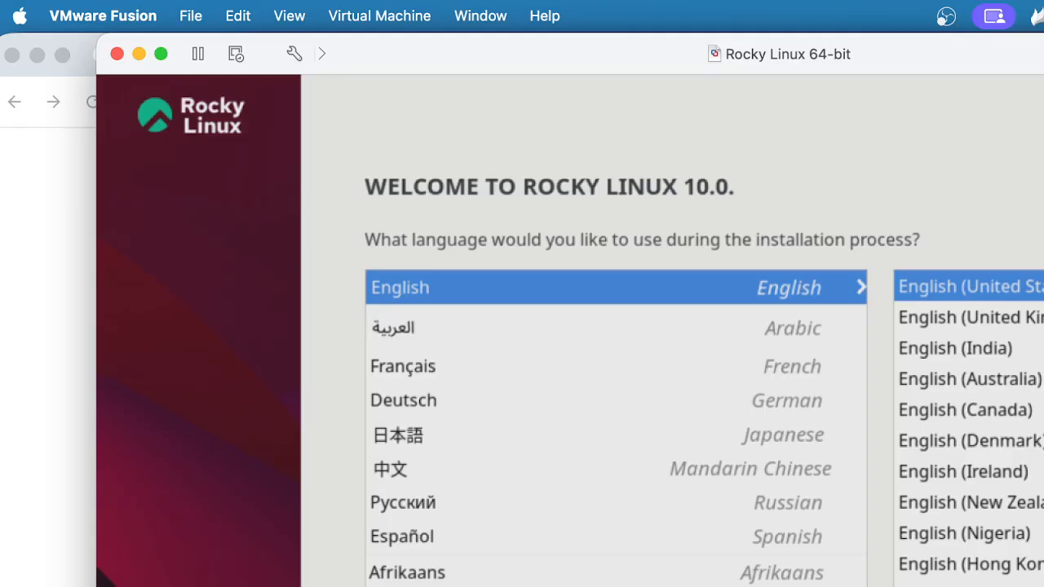
{"action": "key", "text": "super+Tab"}
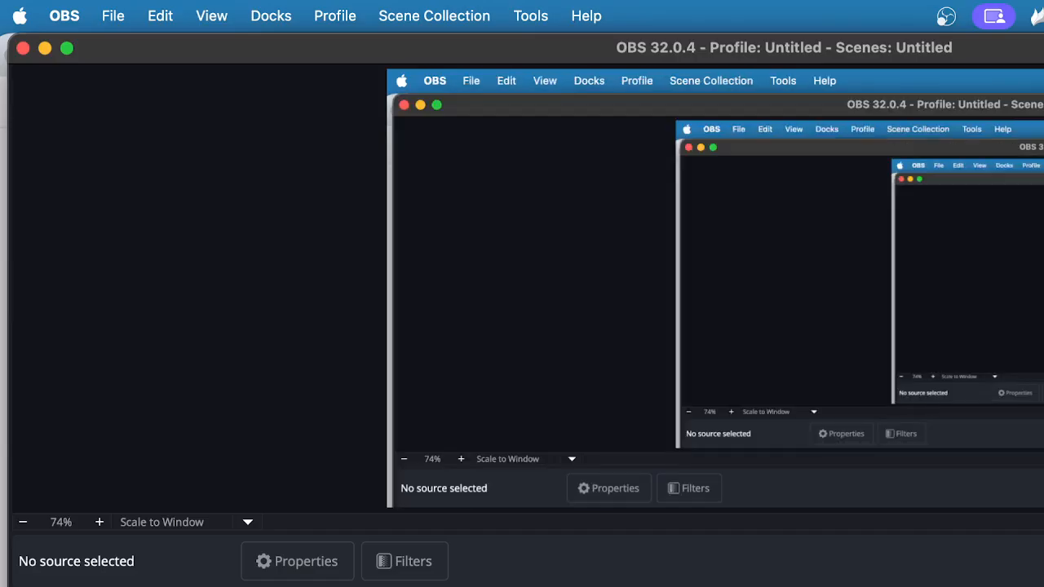
{"action": "key", "text": "super+Tab"}
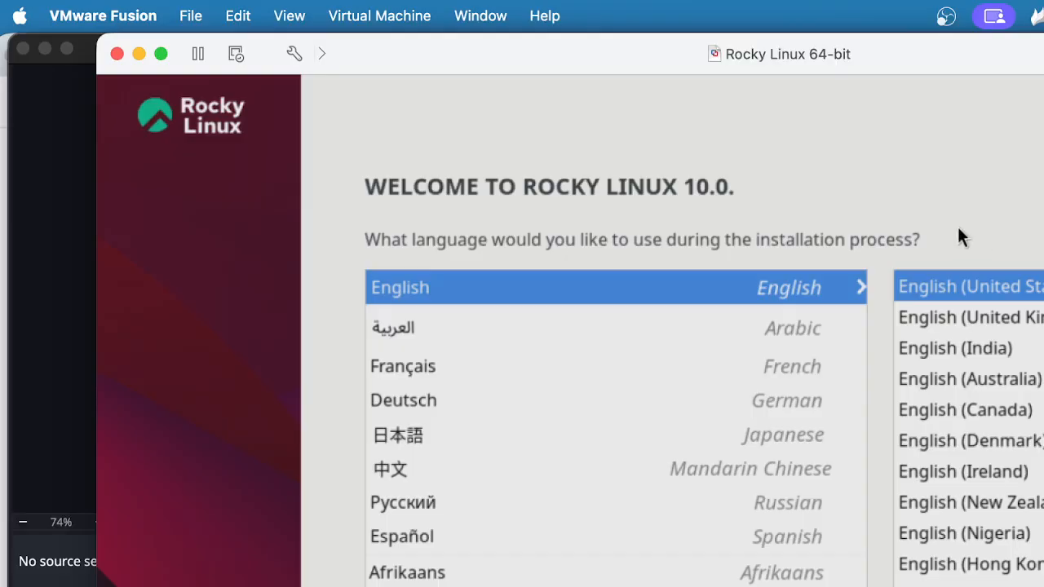
{"action": "left_click_drag", "start_coordinate": [818, 45], "coordinate": [788, 23]}
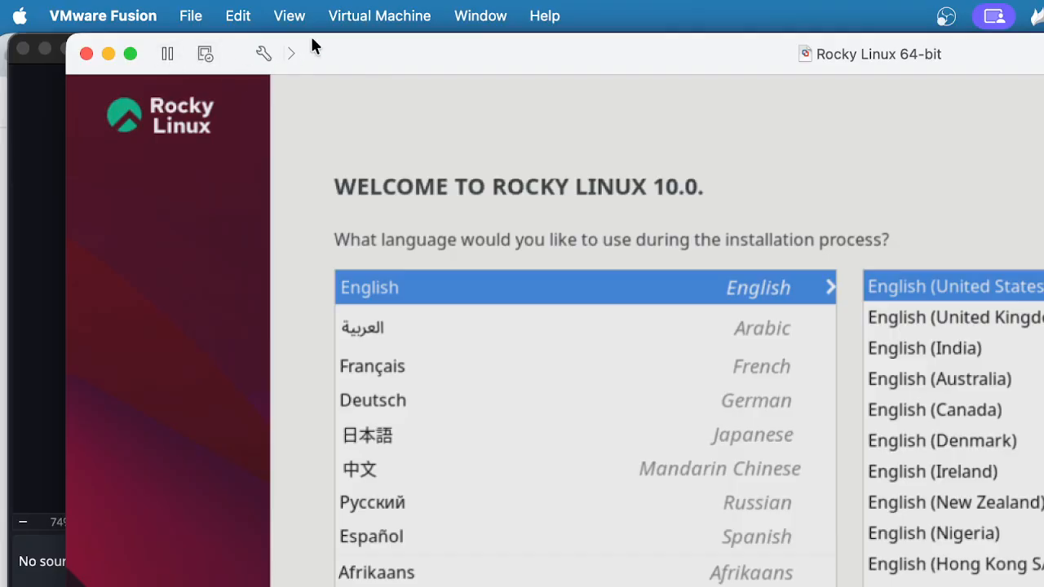
{"action": "left_click", "coordinate": [401, 16]}
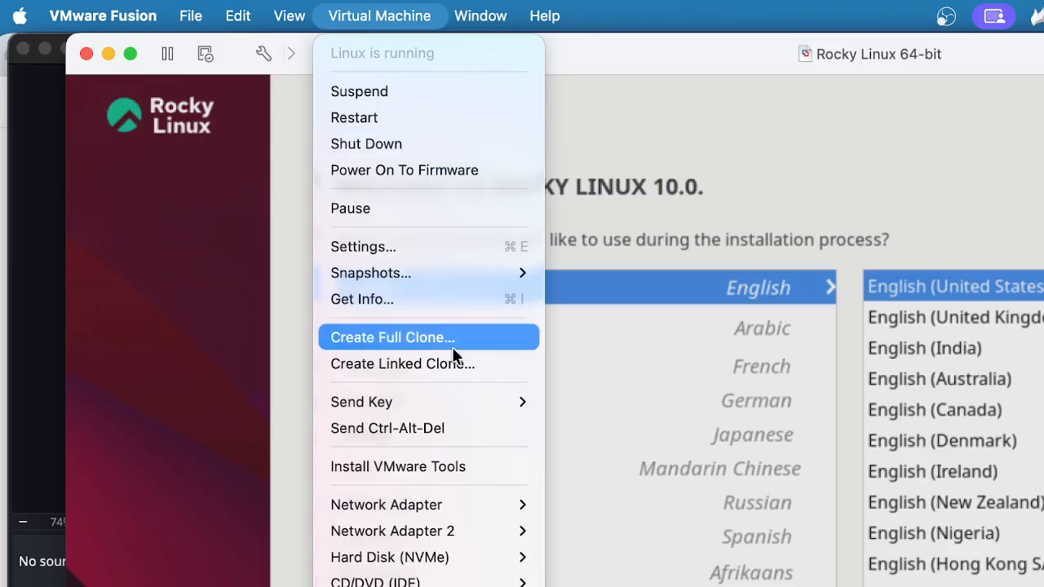
{"action": "left_click", "coordinate": [456, 433]}
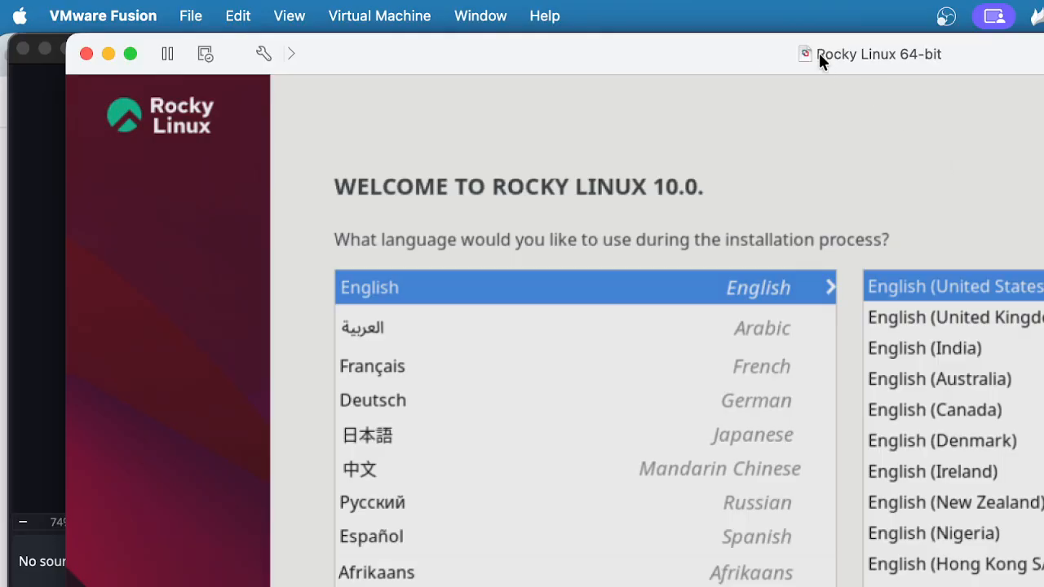
{"action": "left_click_drag", "start_coordinate": [819, 53], "coordinate": [824, 28]}
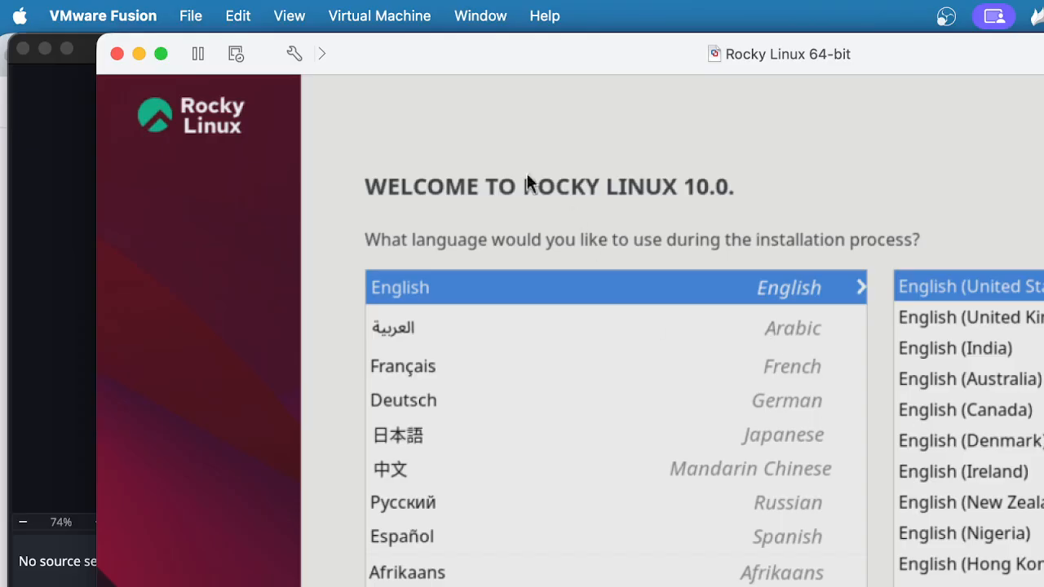
Restart the Rocky Linux VM and boot the Install Rocky Linux 10.0 entry
{"action": "left_click", "coordinate": [384, 20]}
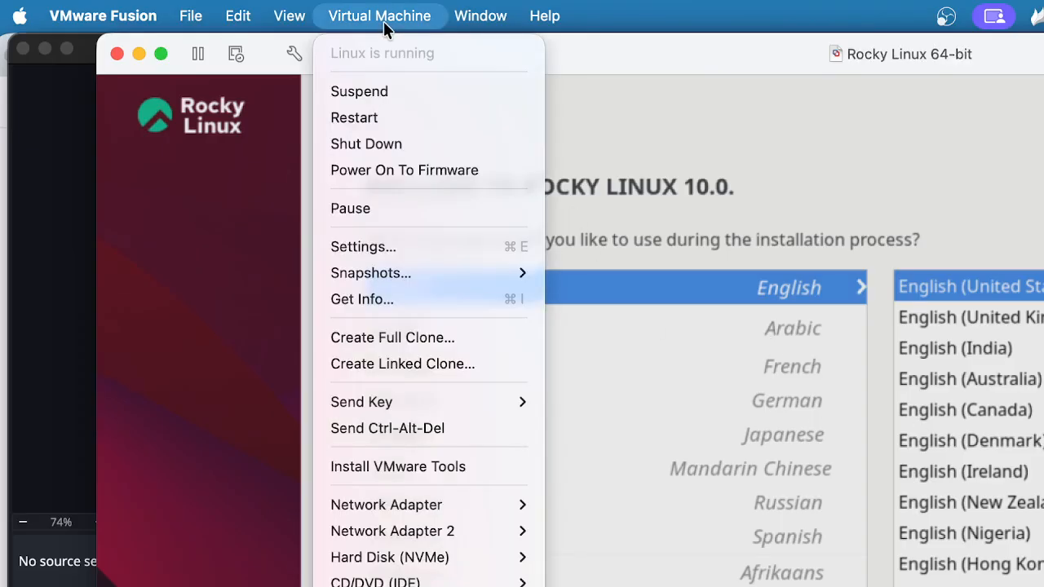
{"action": "left_click", "coordinate": [375, 119]}
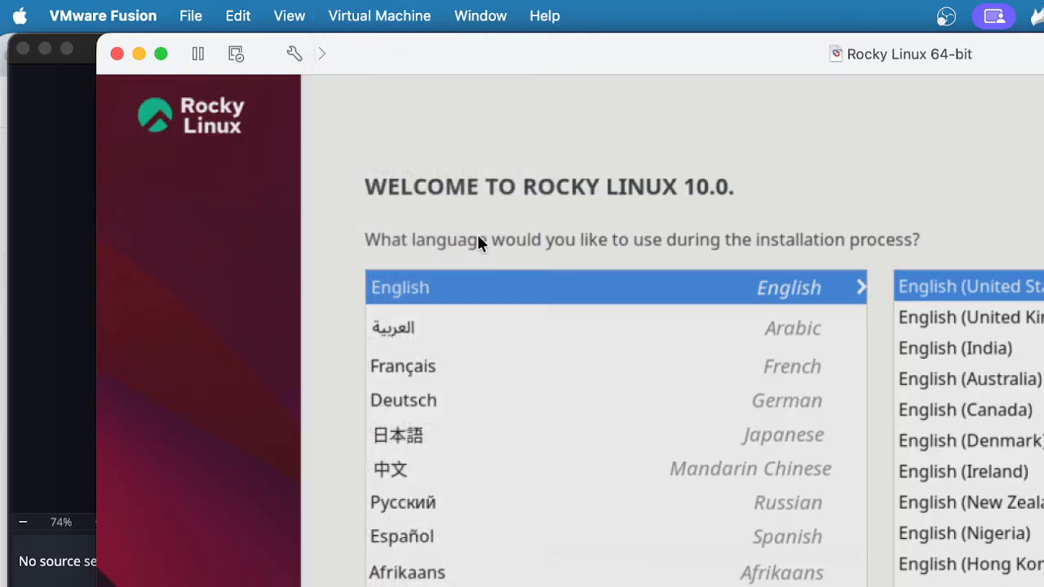
{"action": "left_click", "coordinate": [830, 536]}
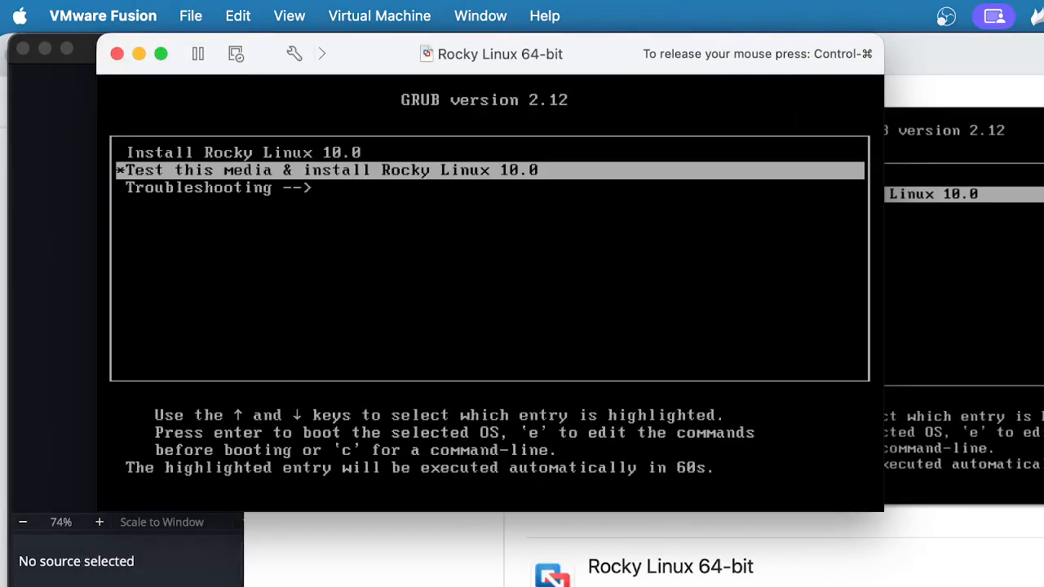
{"action": "key", "text": "Up"}
{"action": "key", "text": "Return"}
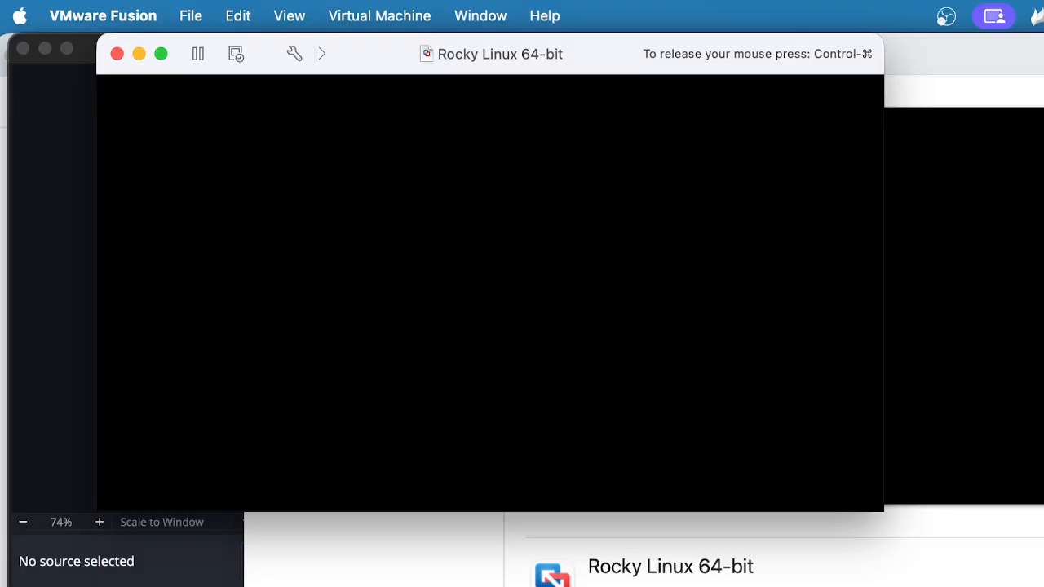
Release the mouse, enlarge the VM window and switch it to full screen
{"action": "key", "text": "ctrl+super"}
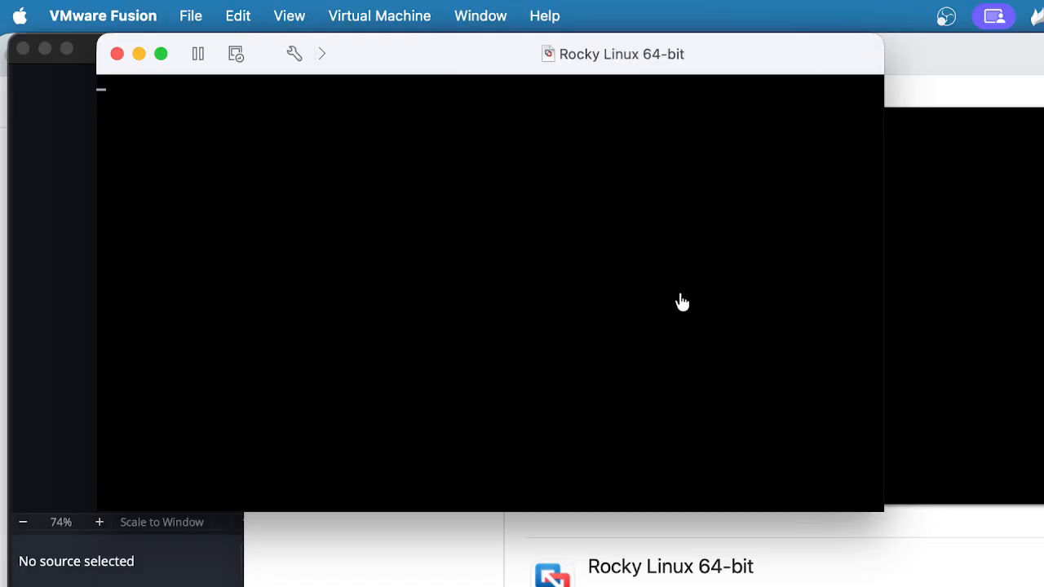
{"action": "double_click", "coordinate": [652, 43]}
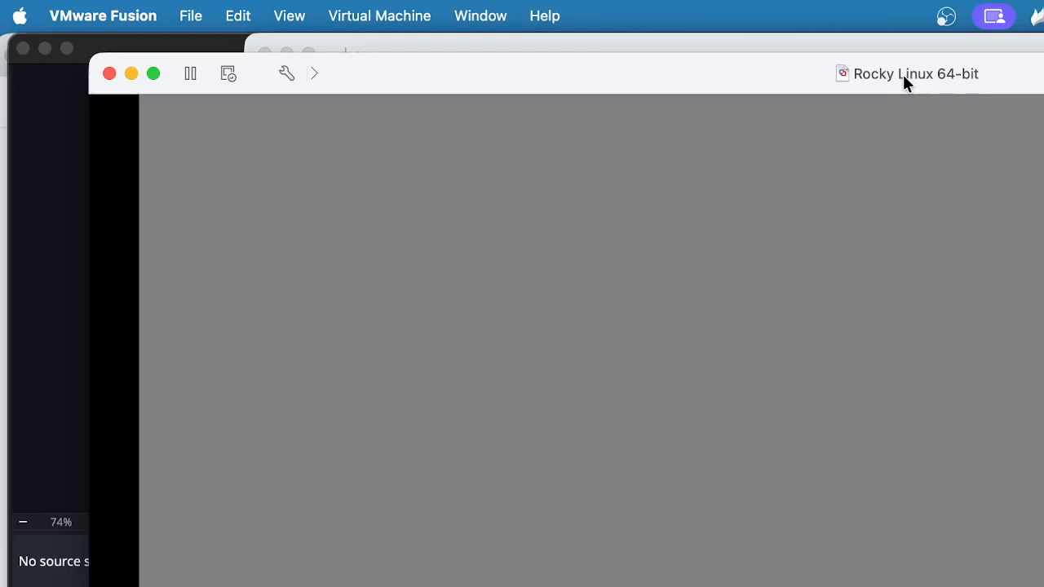
{"action": "left_click", "coordinate": [153, 73]}
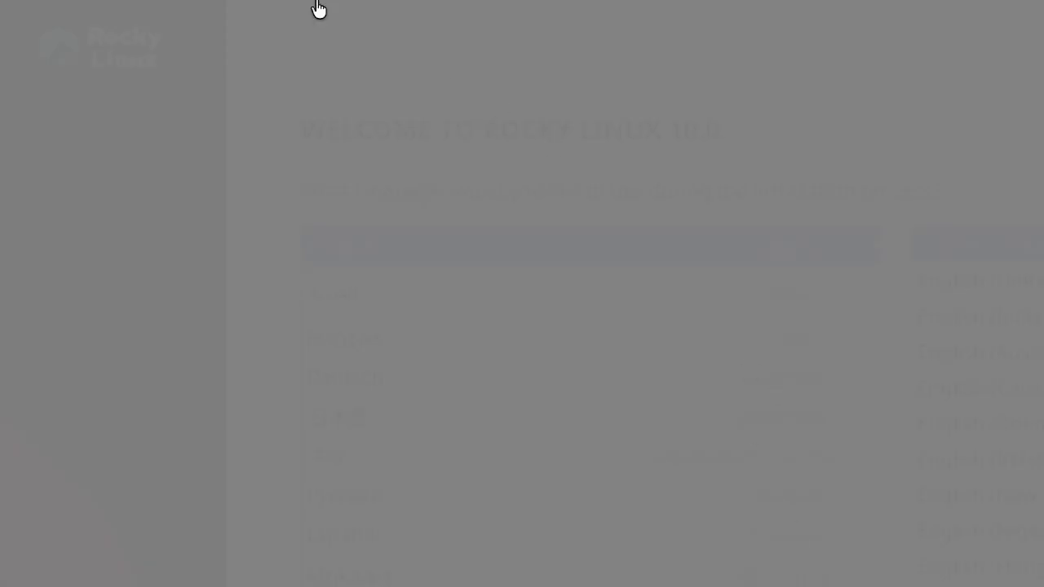
{"action": "mouse_move", "coordinate": [295, 8]}
Take the VM out of full screen and open its Settings
{"action": "mouse_move", "coordinate": [145, 7]}
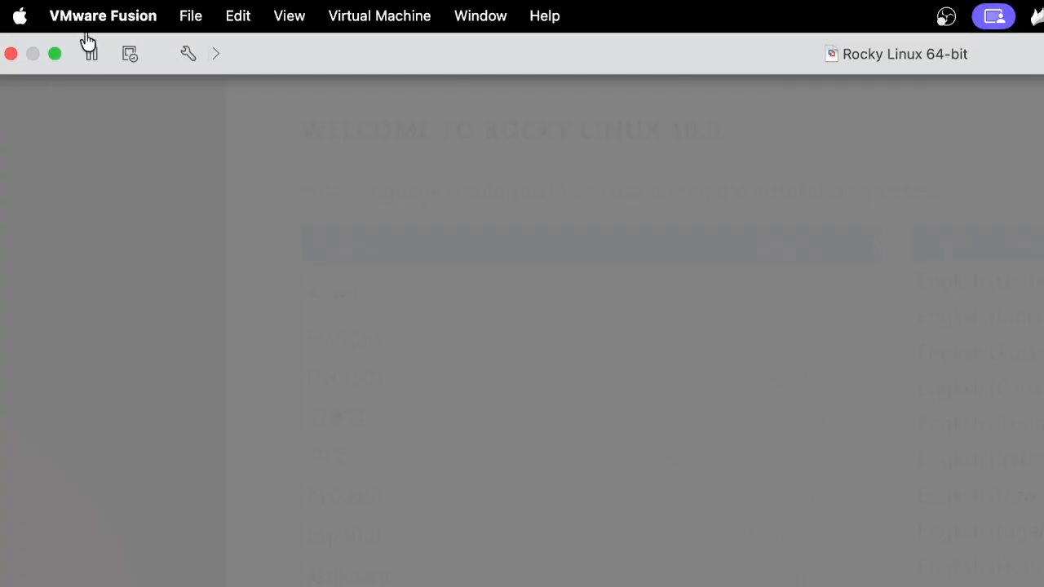
{"action": "left_click", "coordinate": [54, 52]}
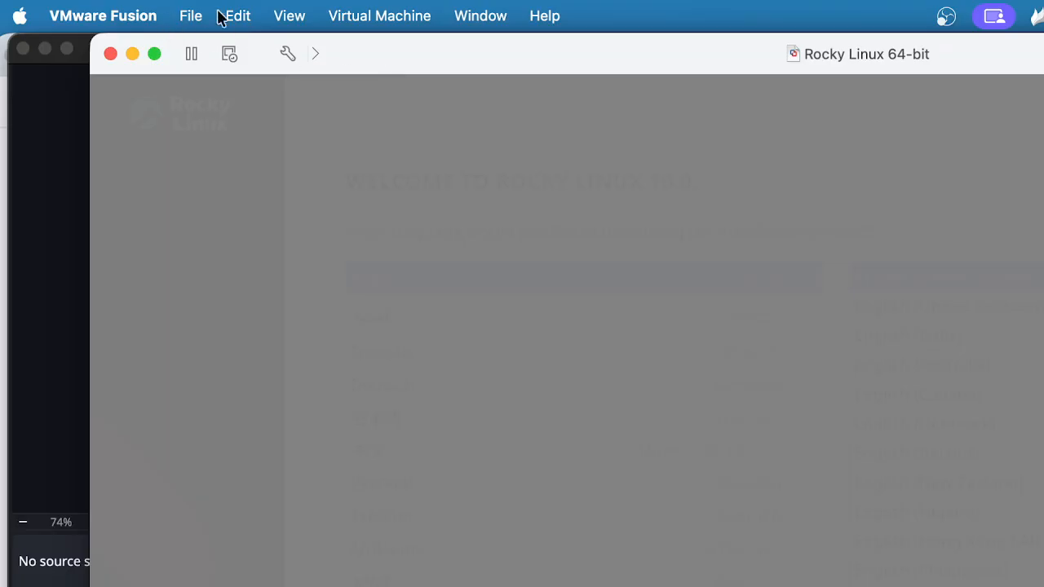
{"action": "left_click", "coordinate": [339, 20]}
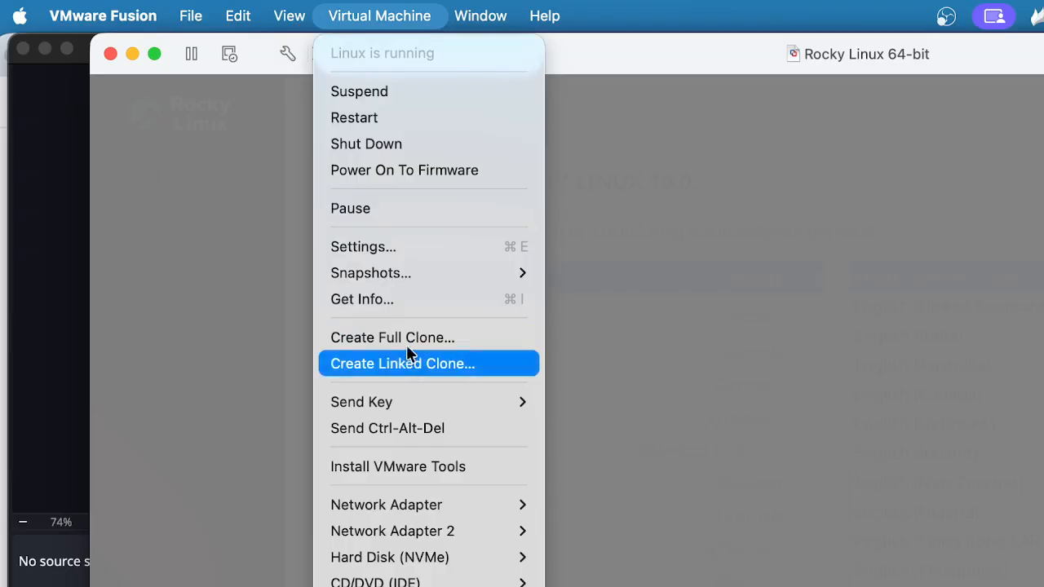
{"action": "left_click", "coordinate": [403, 251]}
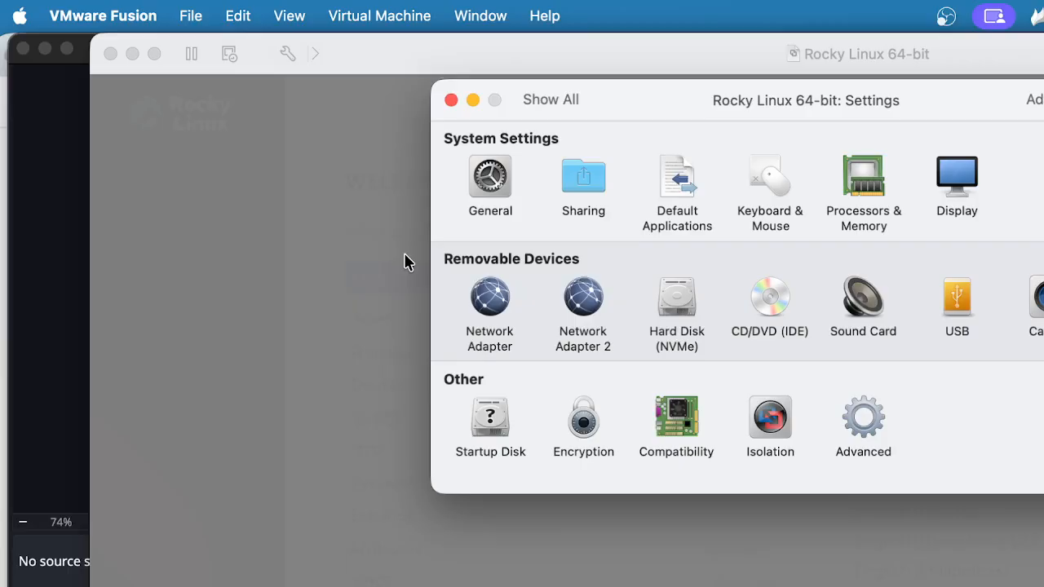
Check the Processors & Memory allocation, close Settings, and bring up the Virtual Machine menu
{"action": "left_click", "coordinate": [853, 189]}
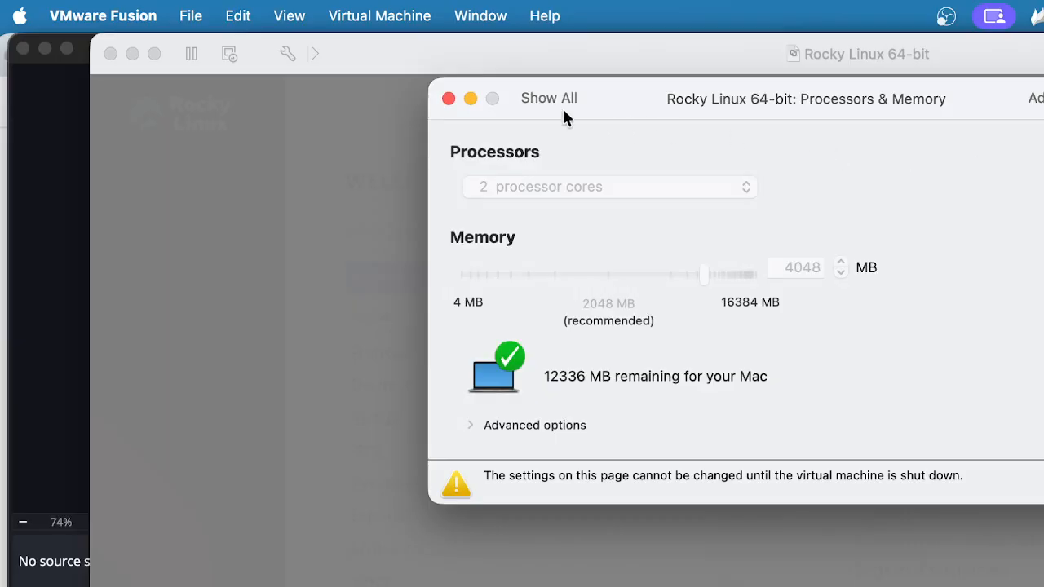
{"action": "left_click", "coordinate": [449, 99]}
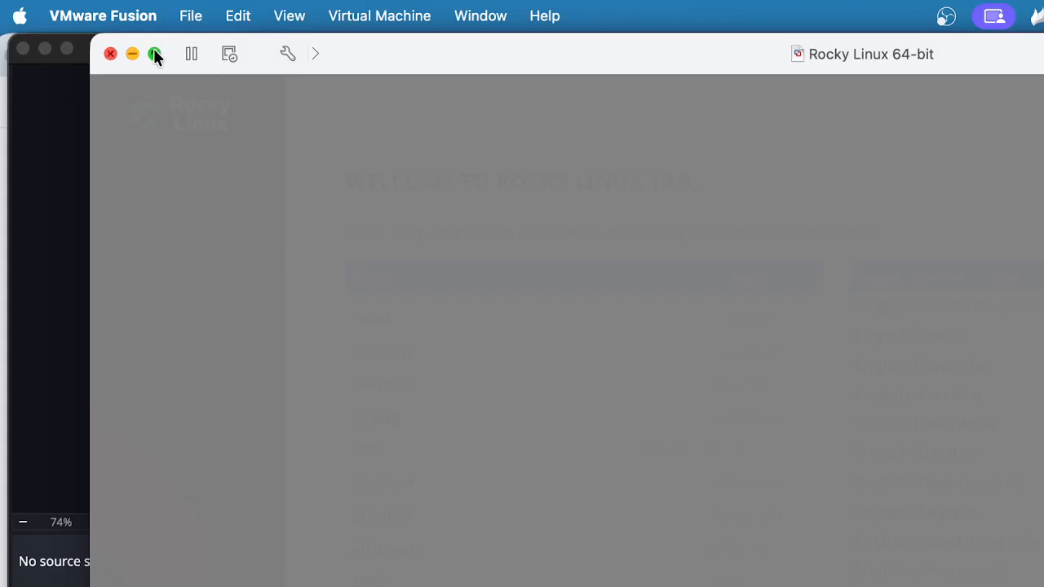
{"action": "mouse_move", "coordinate": [154, 51]}
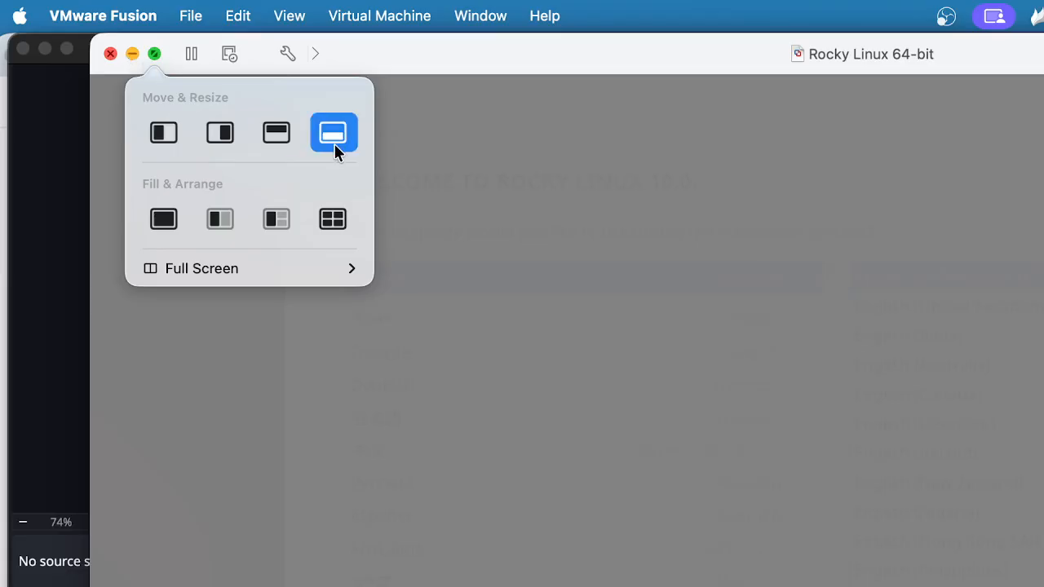
{"action": "left_click", "coordinate": [381, 18]}
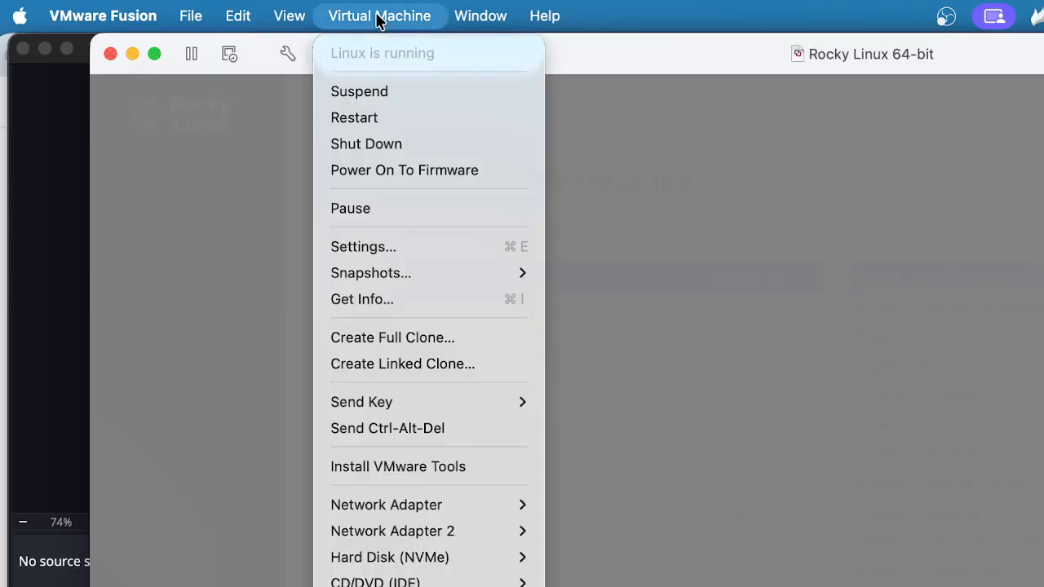
Shut down the VM and raise its memory from 4048 to 8048 MB
{"action": "left_click", "coordinate": [390, 145]}
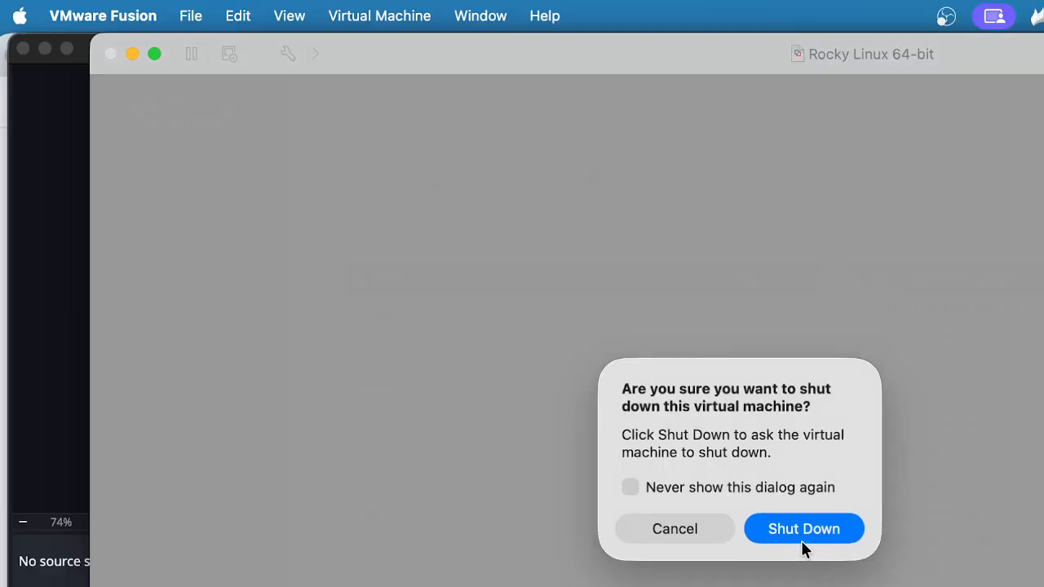
{"action": "left_click", "coordinate": [804, 547]}
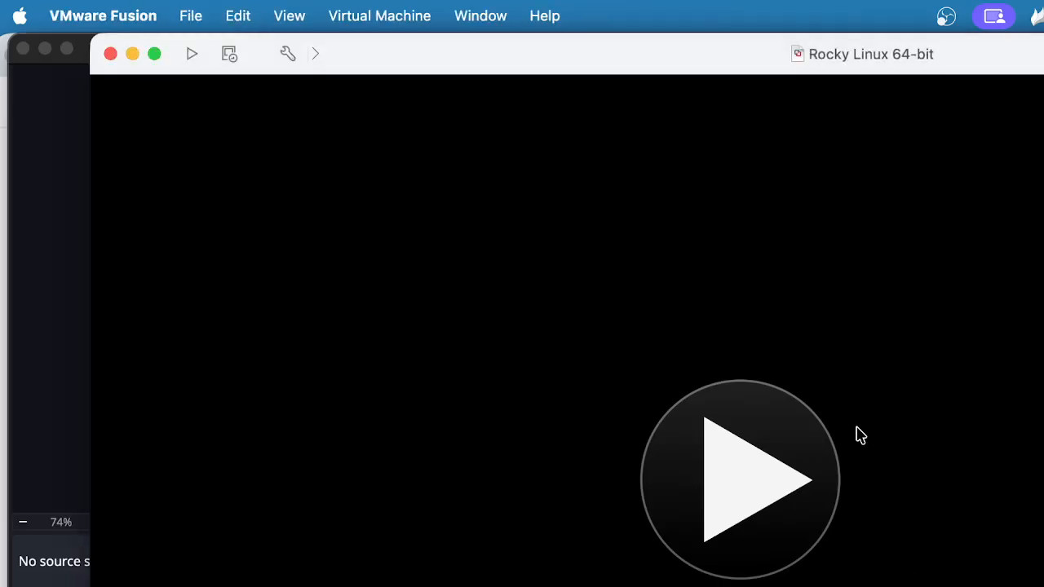
{"action": "left_click", "coordinate": [375, 19]}
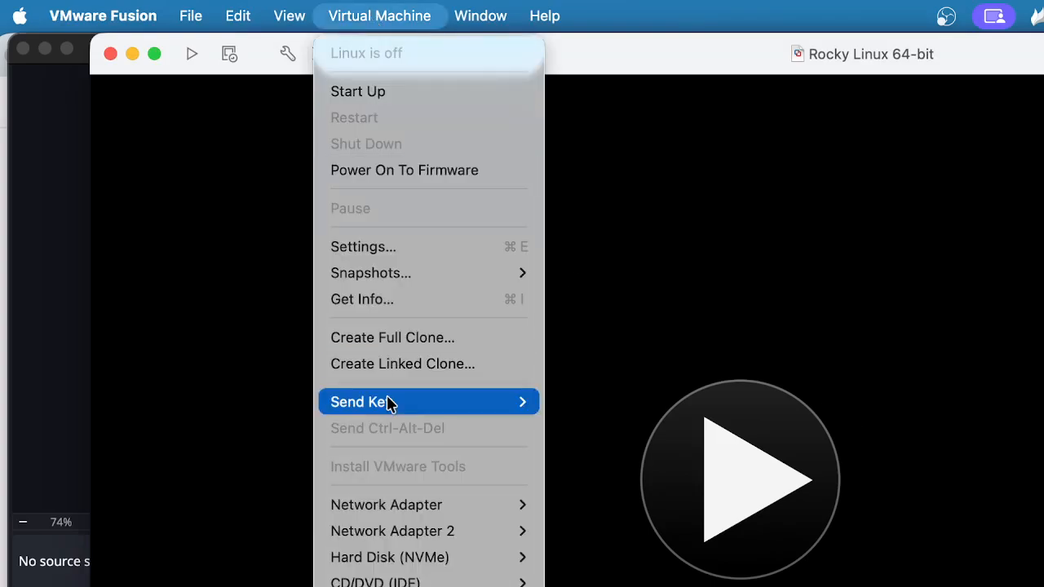
{"action": "left_click", "coordinate": [377, 250]}
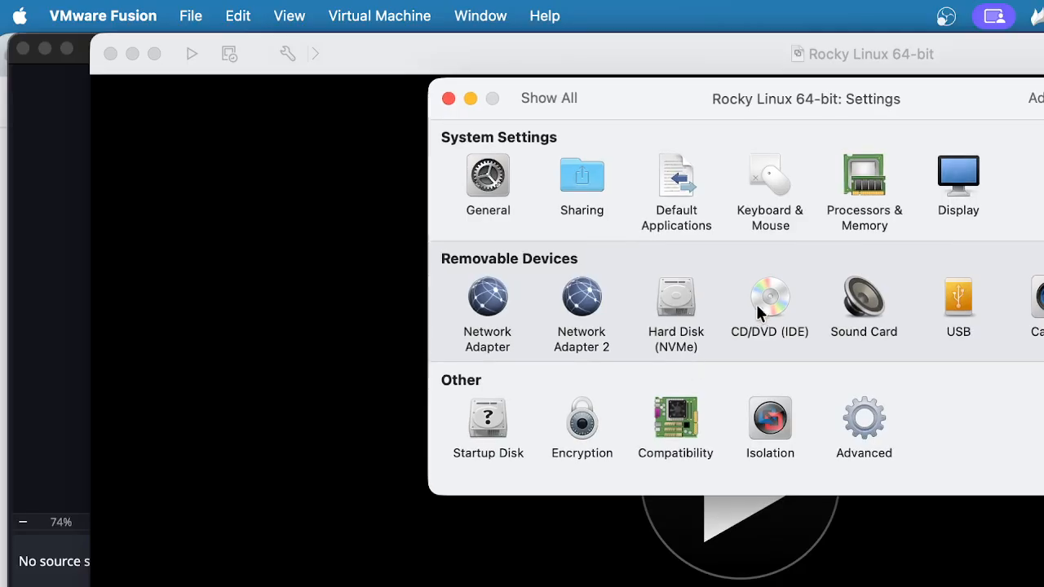
{"action": "left_click", "coordinate": [854, 194]}
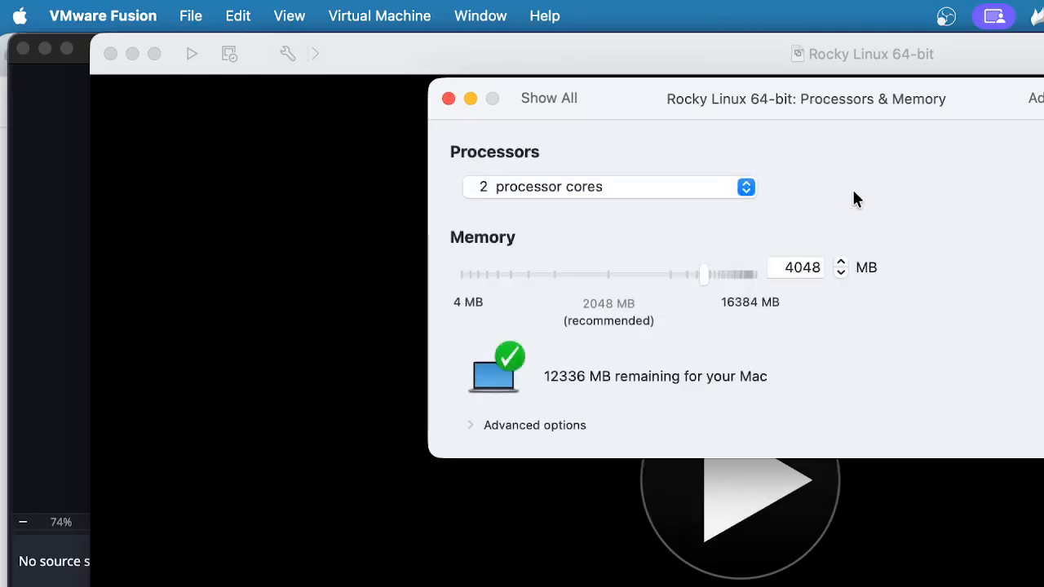
{"action": "left_click_drag", "start_coordinate": [794, 269], "coordinate": [743, 270]}
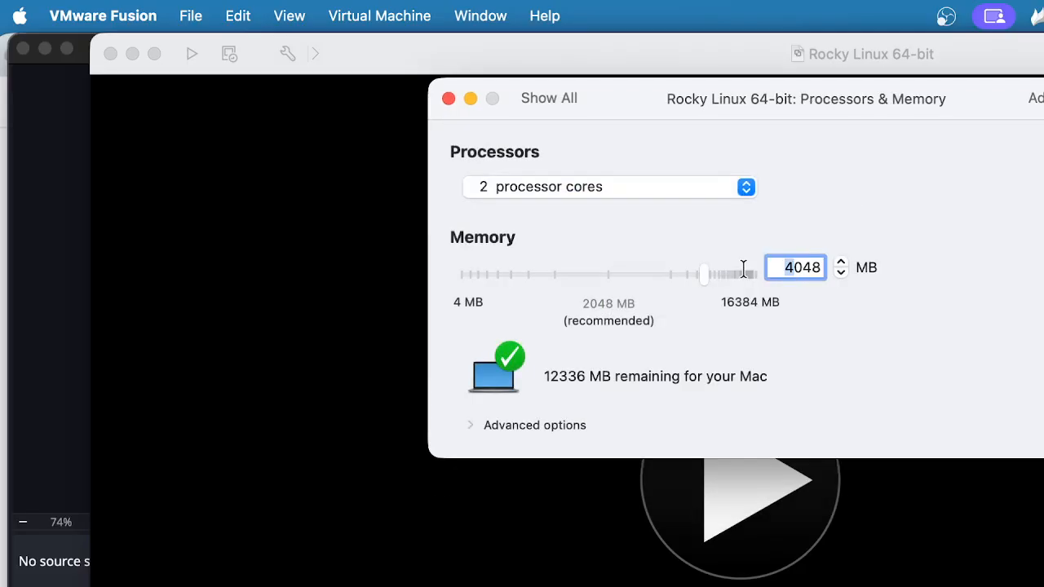
{"action": "type", "text": "8"}
Recheck Processors & Memory and the CD/DVD ISO, then close Settings
{"action": "left_click", "coordinate": [553, 99]}
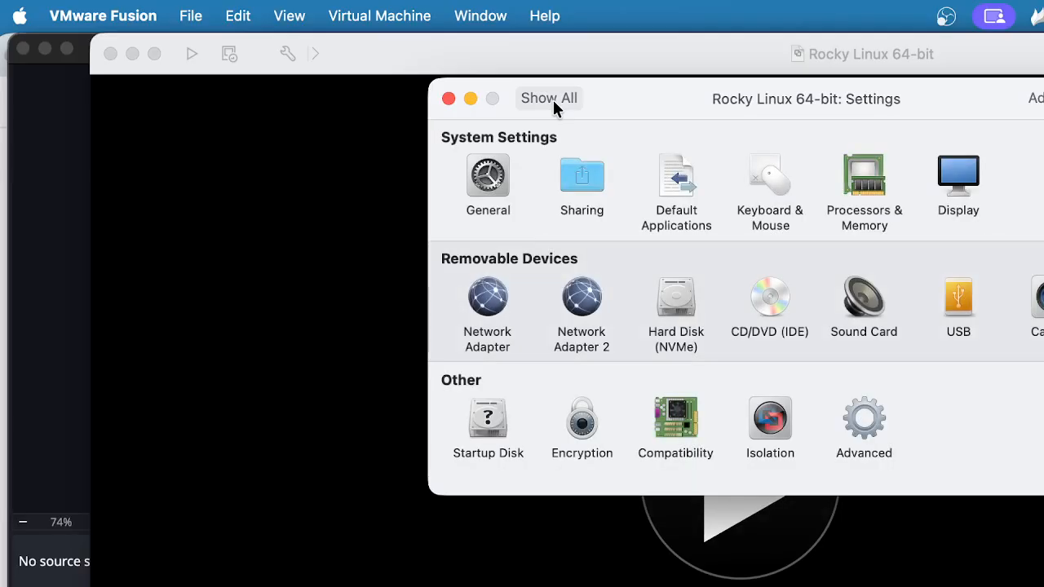
{"action": "left_click", "coordinate": [862, 204]}
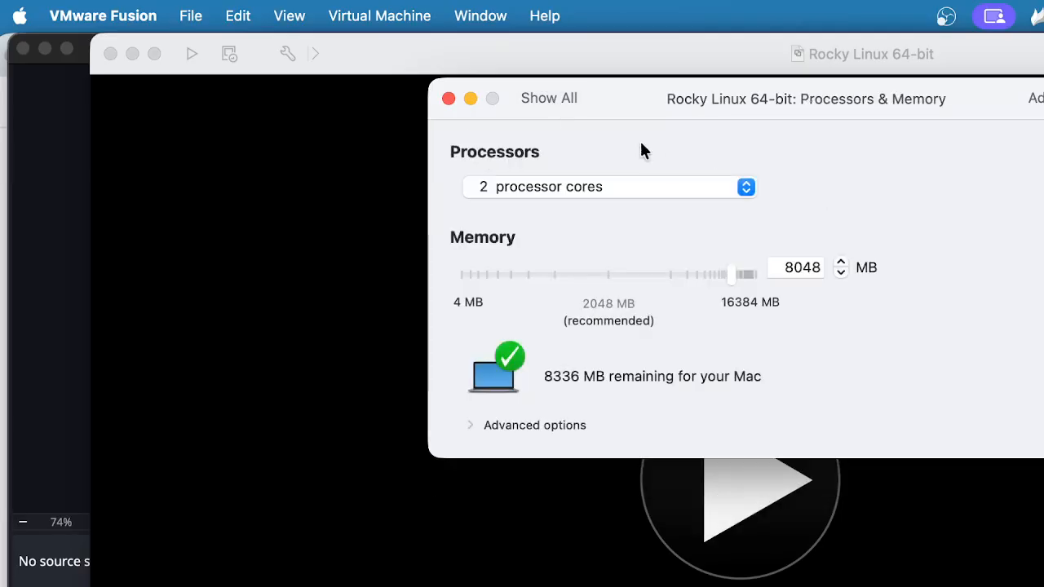
{"action": "left_click", "coordinate": [532, 99]}
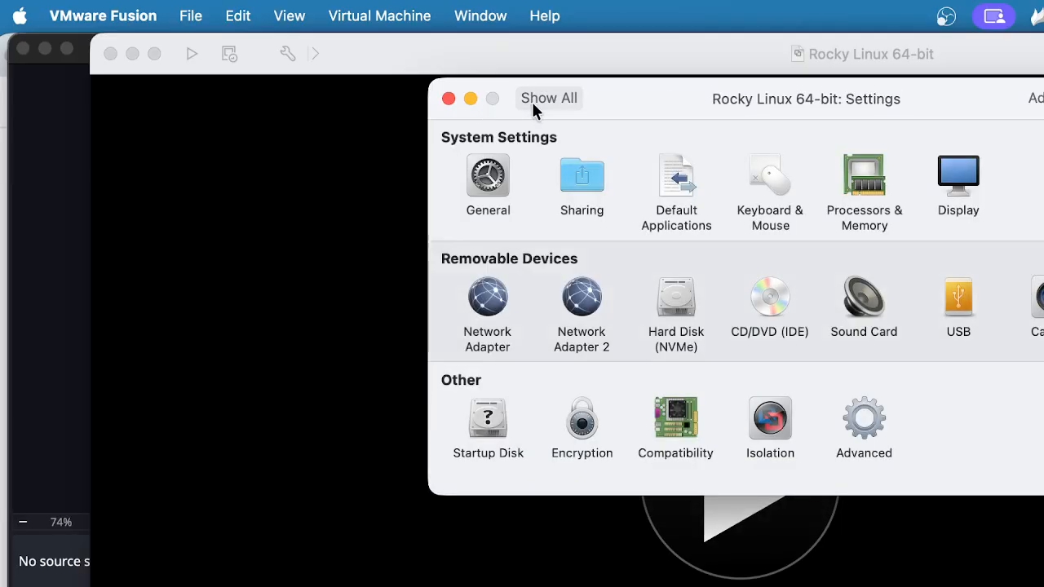
{"action": "left_click", "coordinate": [771, 302]}
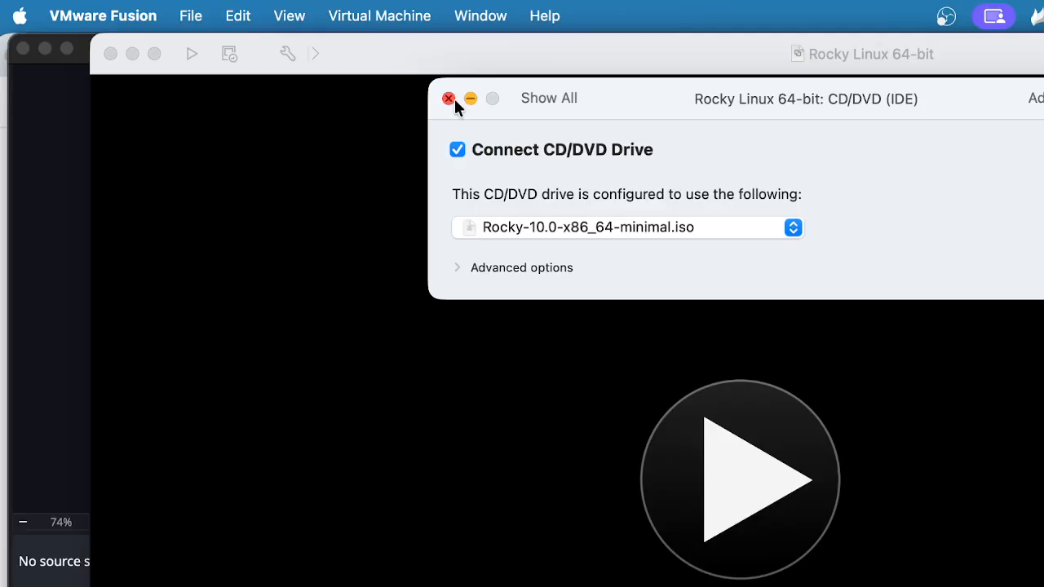
{"action": "left_click", "coordinate": [528, 98]}
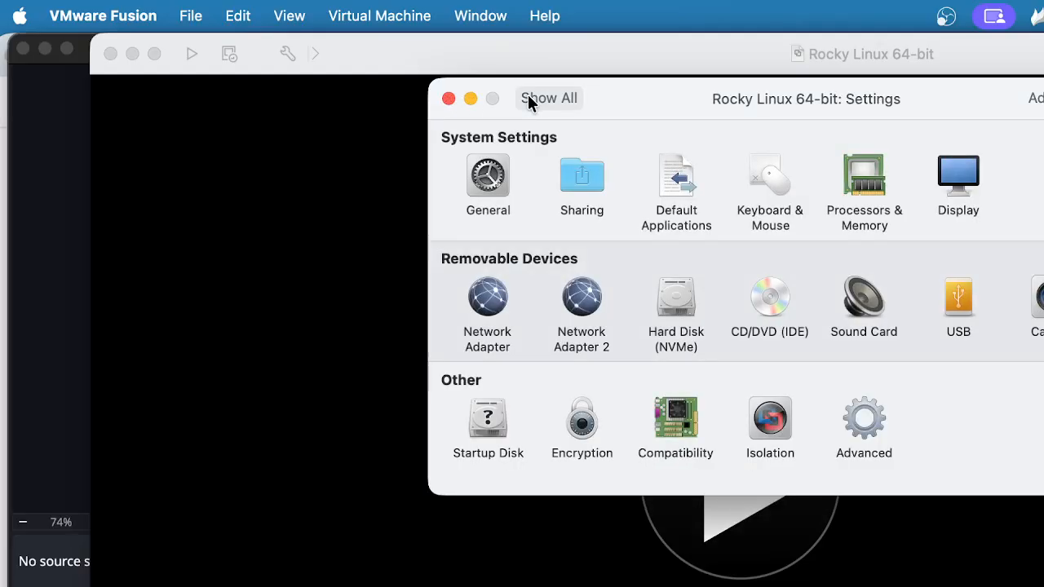
{"action": "left_click", "coordinate": [449, 99]}
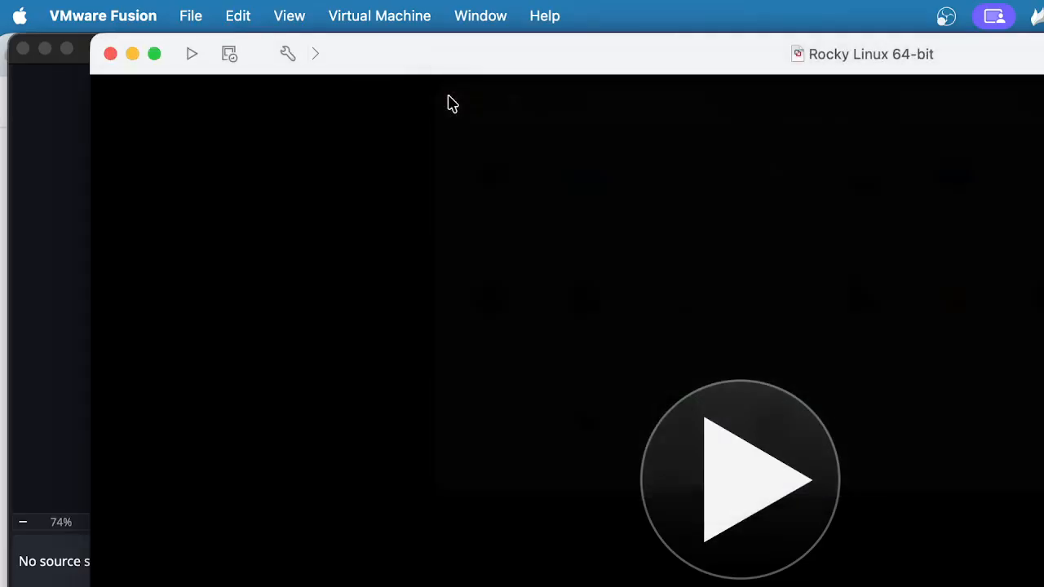
{"action": "left_click", "coordinate": [356, 18]}
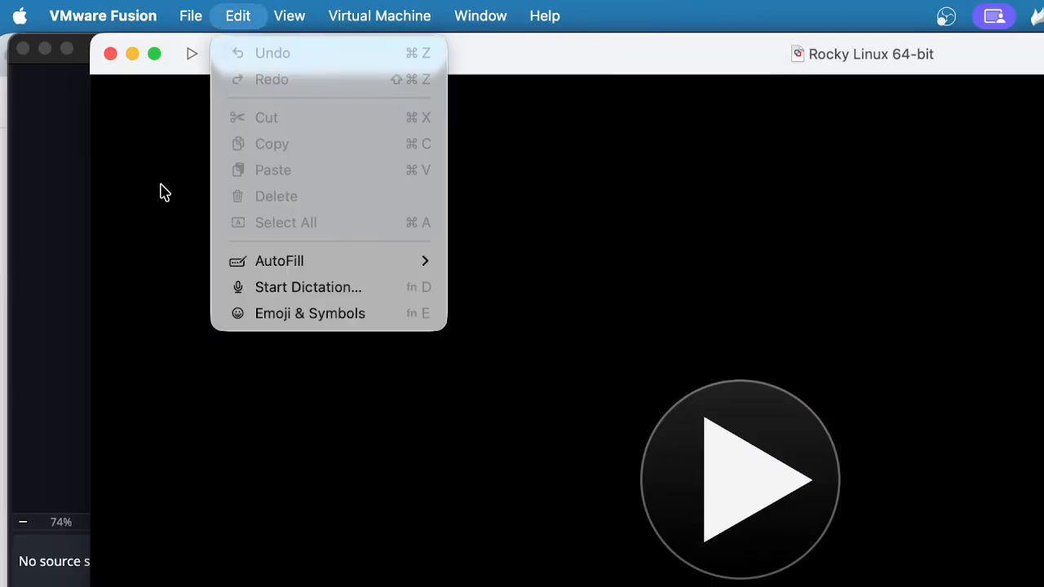
Close the VM window, start Rocky Linux from the library, and boot Install Rocky Linux 10.0
{"action": "left_click", "coordinate": [161, 185]}
{"action": "left_click", "coordinate": [110, 53]}
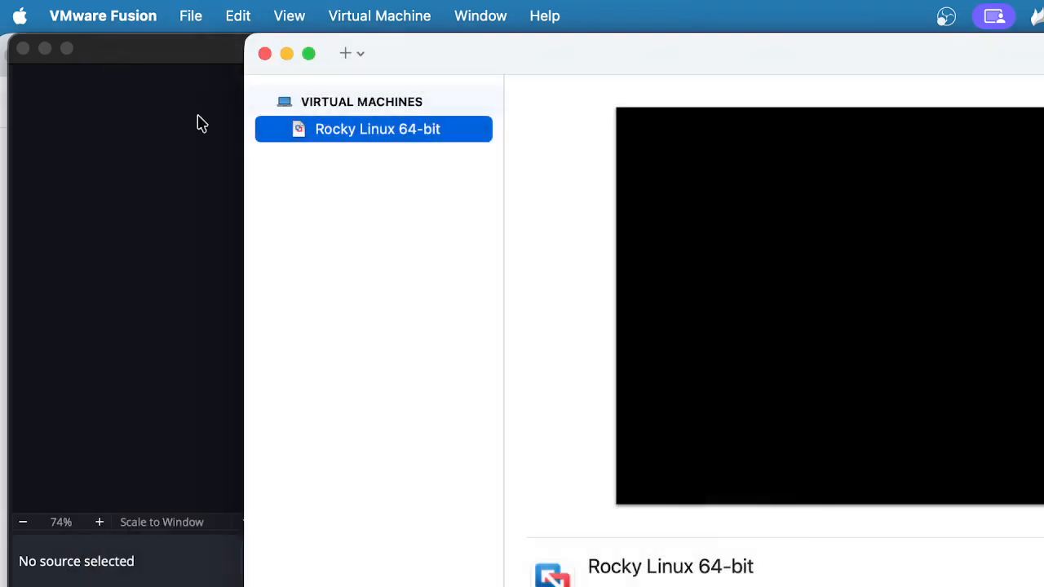
{"action": "right_click", "coordinate": [377, 130]}
{"action": "left_click", "coordinate": [412, 146]}
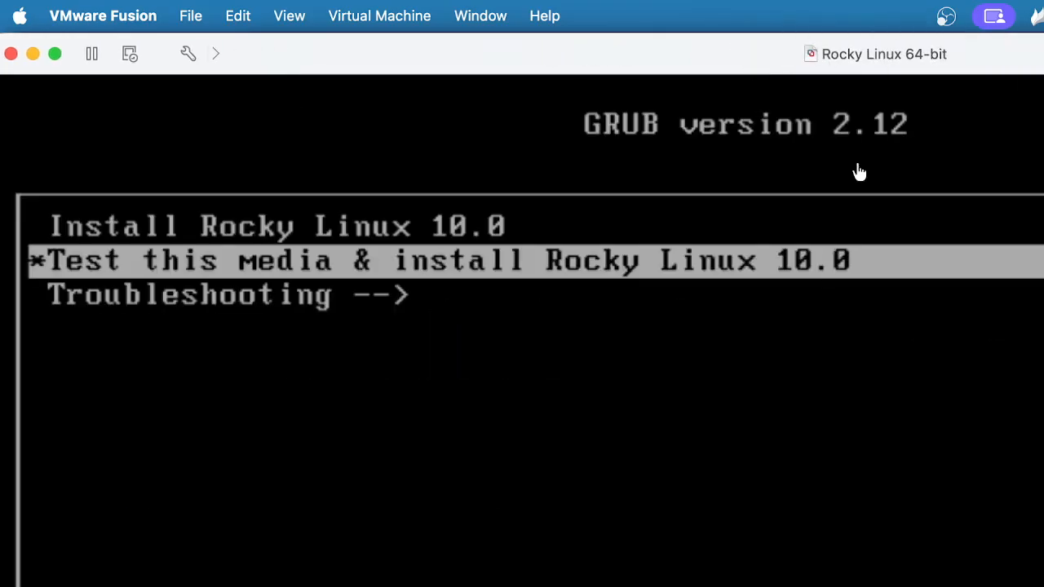
{"action": "key", "text": "Up"}
{"action": "key", "text": "Return"}
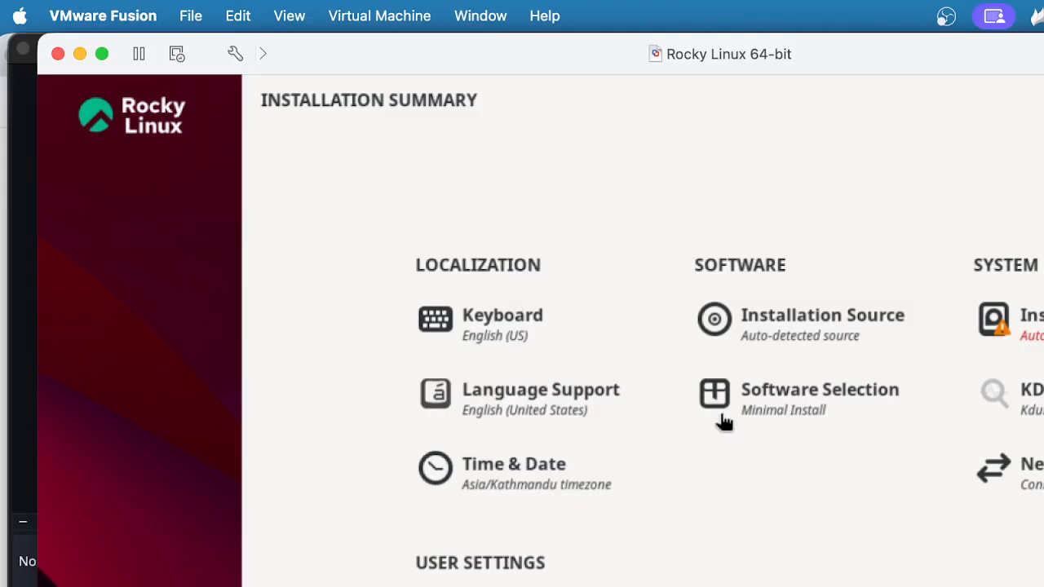
Accept the English (US) keyboard layout and view the auto-detected Installation Source
{"action": "left_click", "coordinate": [502, 336]}
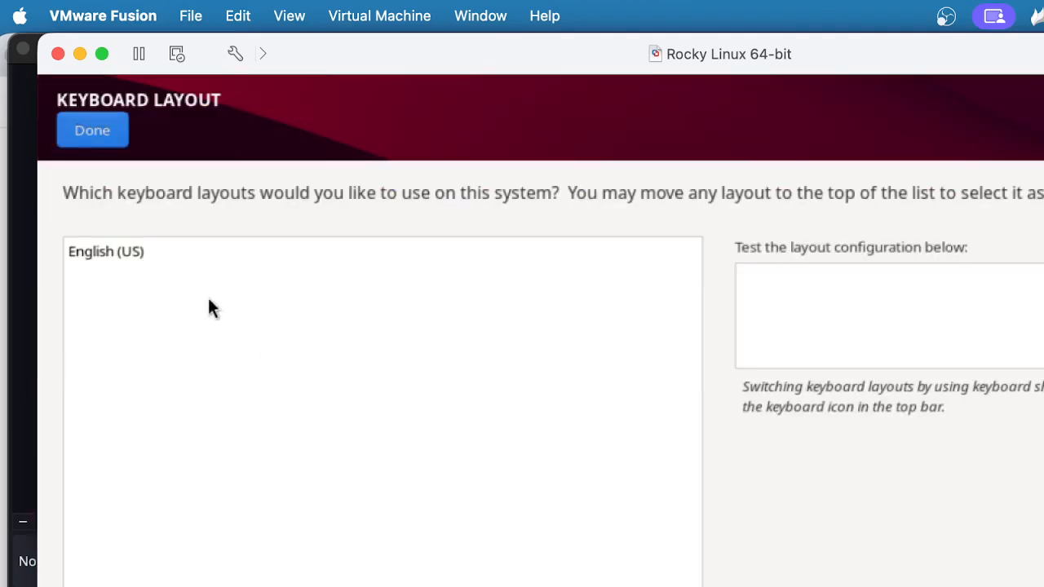
{"action": "left_click", "coordinate": [92, 133]}
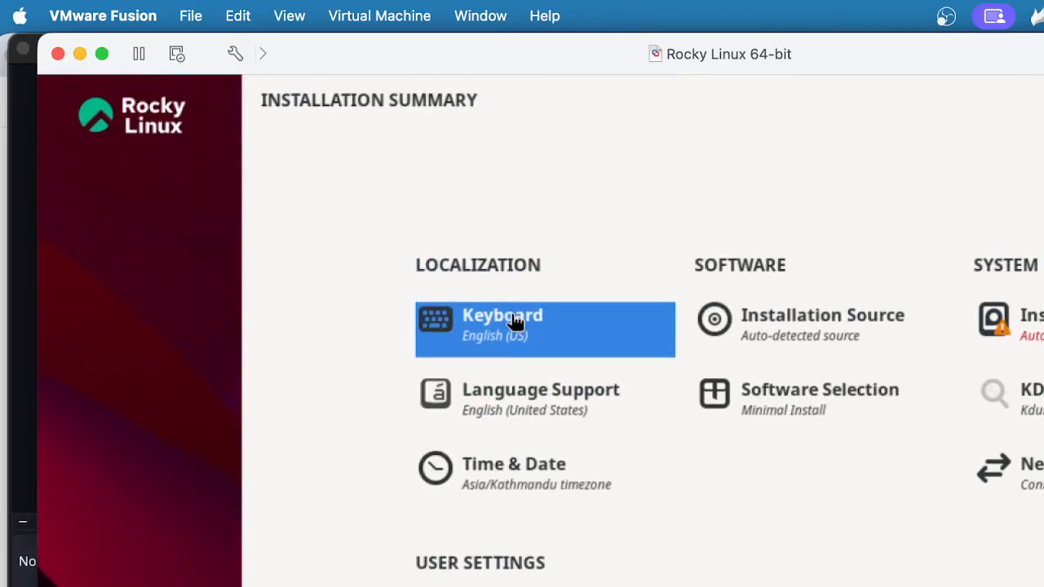
{"action": "left_click", "coordinate": [803, 327]}
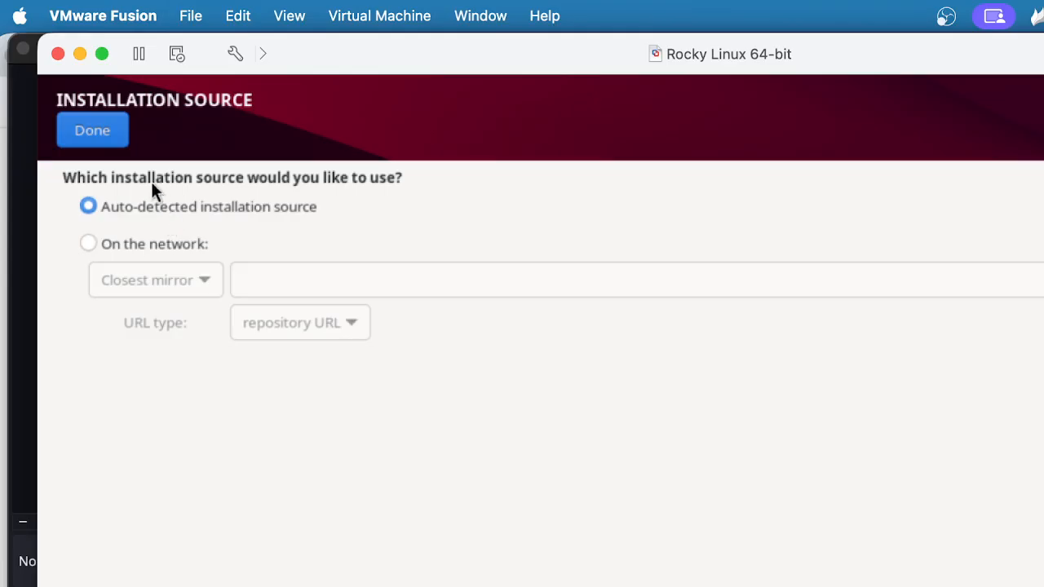
Keep the auto-detected installation source and return to the Installation Summary
{"action": "left_click", "coordinate": [94, 133]}
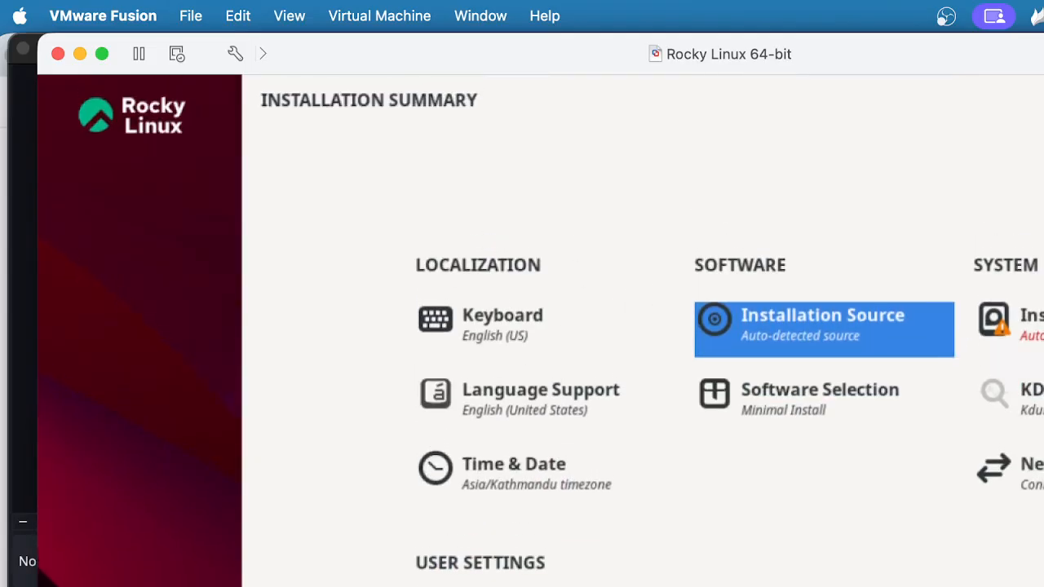
Select the 20 GiB VMware Virtual NVMe Disk as the installation destination
{"action": "left_click", "coordinate": [1031, 319]}
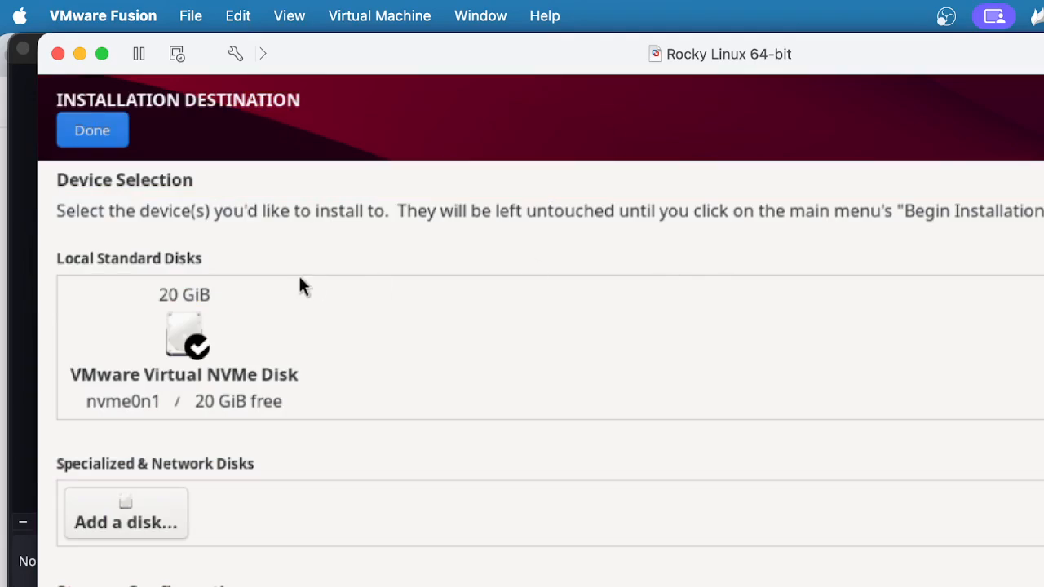
{"action": "left_click", "coordinate": [193, 328]}
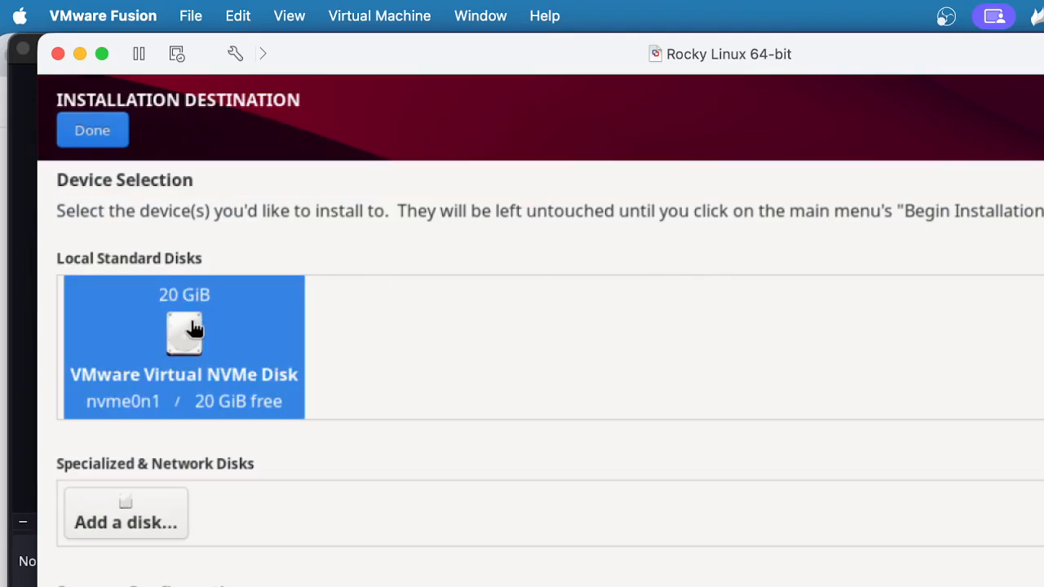
{"action": "left_click", "coordinate": [92, 135]}
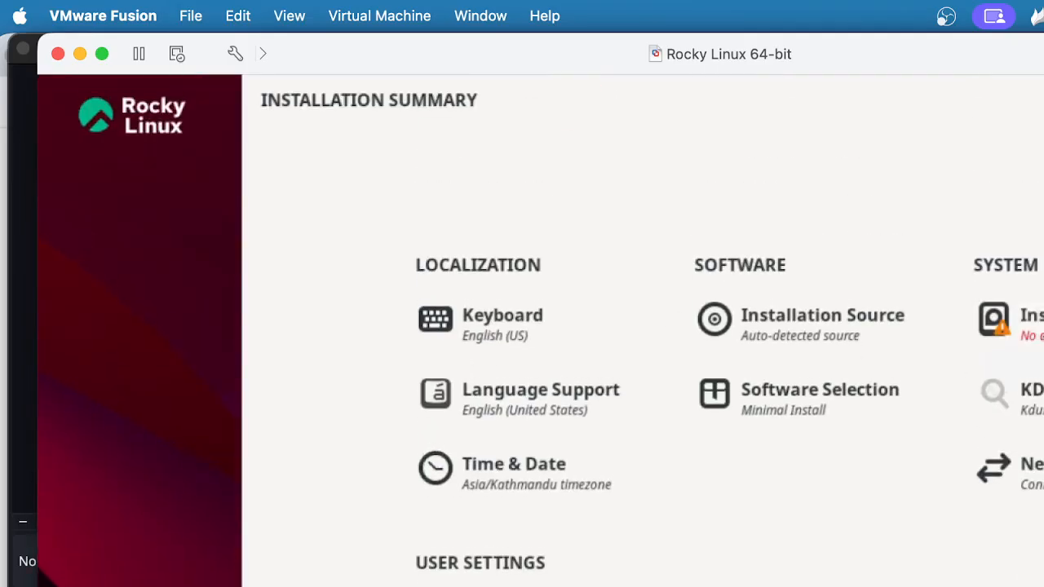
{"action": "left_click", "coordinate": [999, 327]}
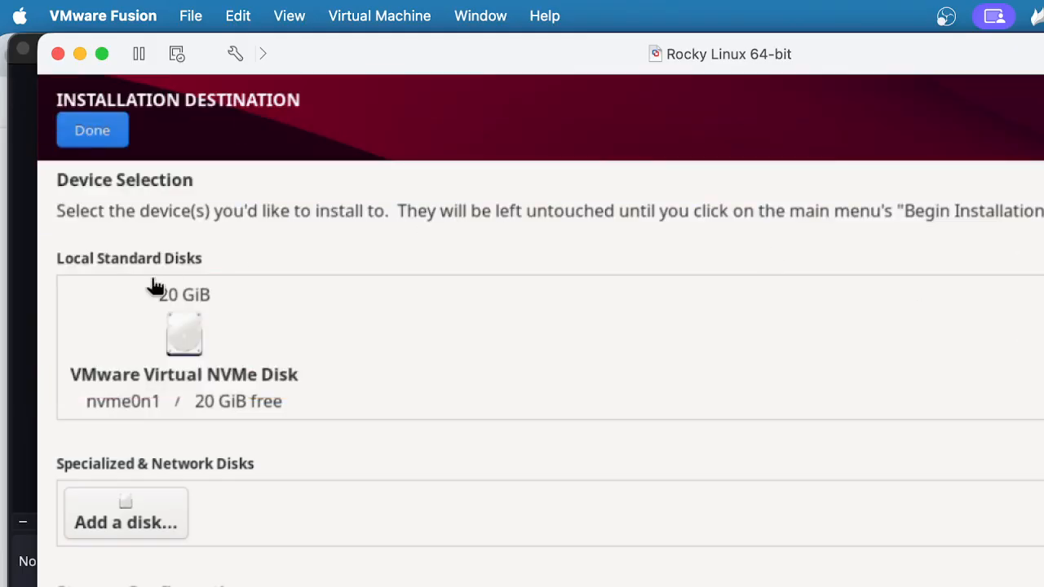
{"action": "left_click", "coordinate": [155, 287]}
{"action": "left_click", "coordinate": [101, 141]}
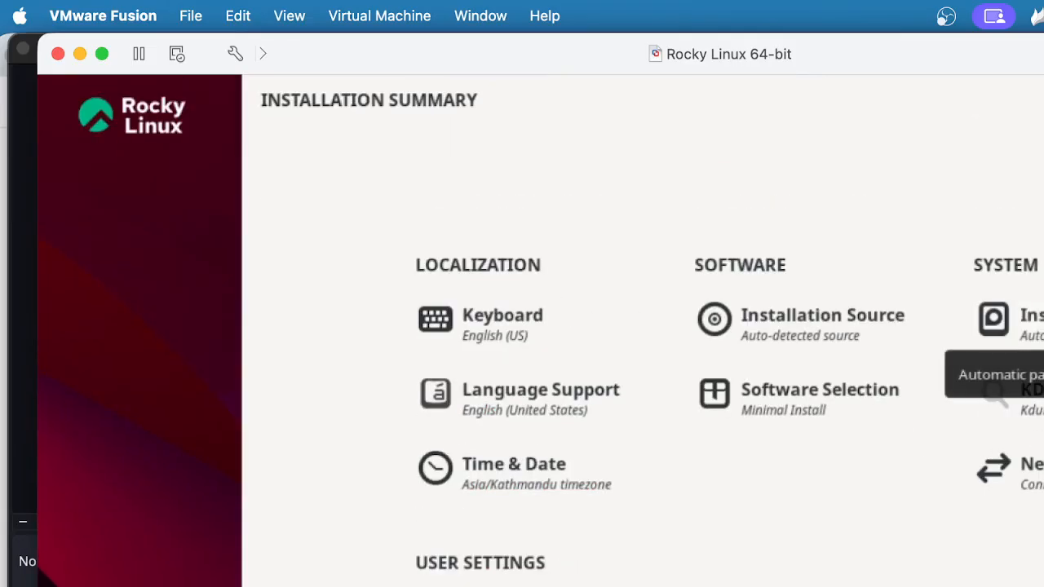
{"action": "left_click", "coordinate": [1031, 320]}
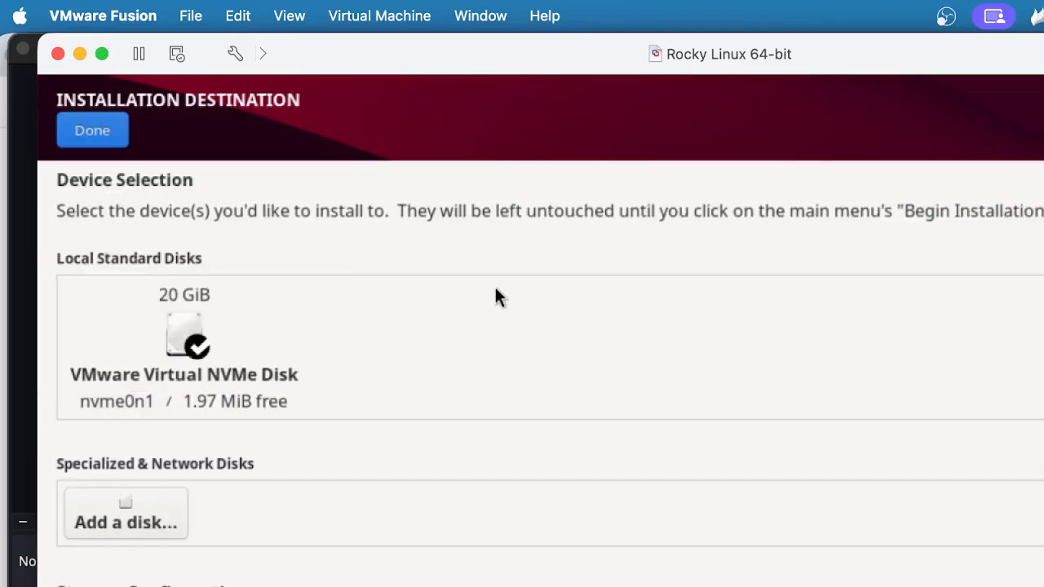
Choose the 20 GiB VMware Virtual NVMe Disk as the installation destination
{"action": "left_click", "coordinate": [192, 326]}
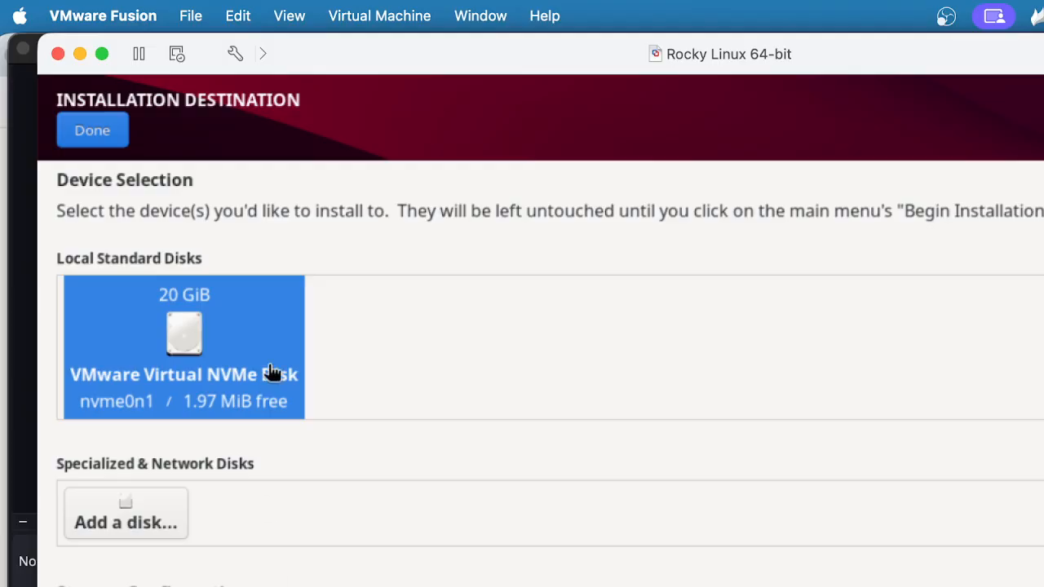
{"action": "left_click", "coordinate": [99, 133]}
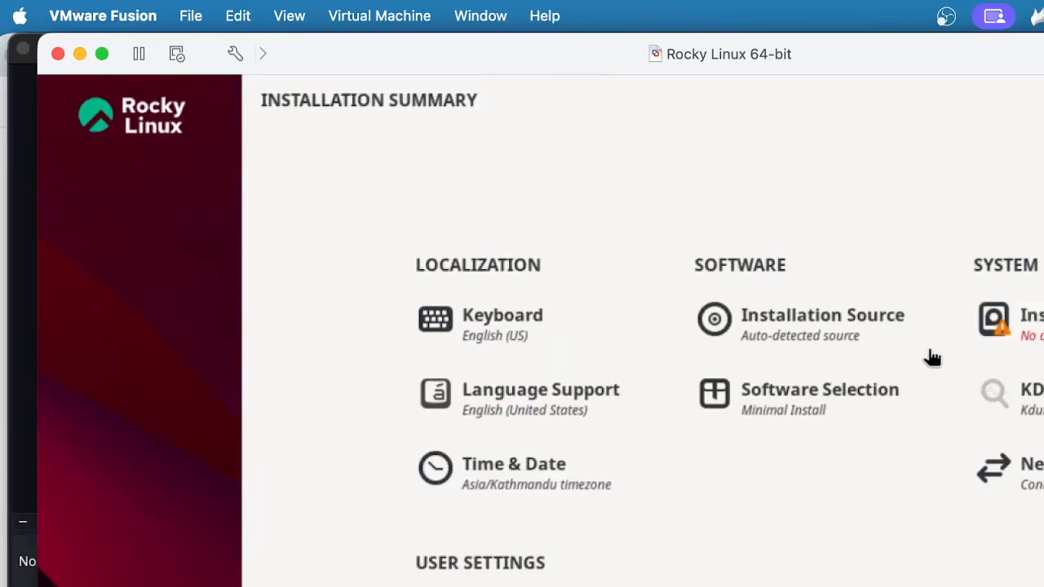
{"action": "left_click", "coordinate": [1020, 336]}
{"action": "left_click", "coordinate": [187, 344]}
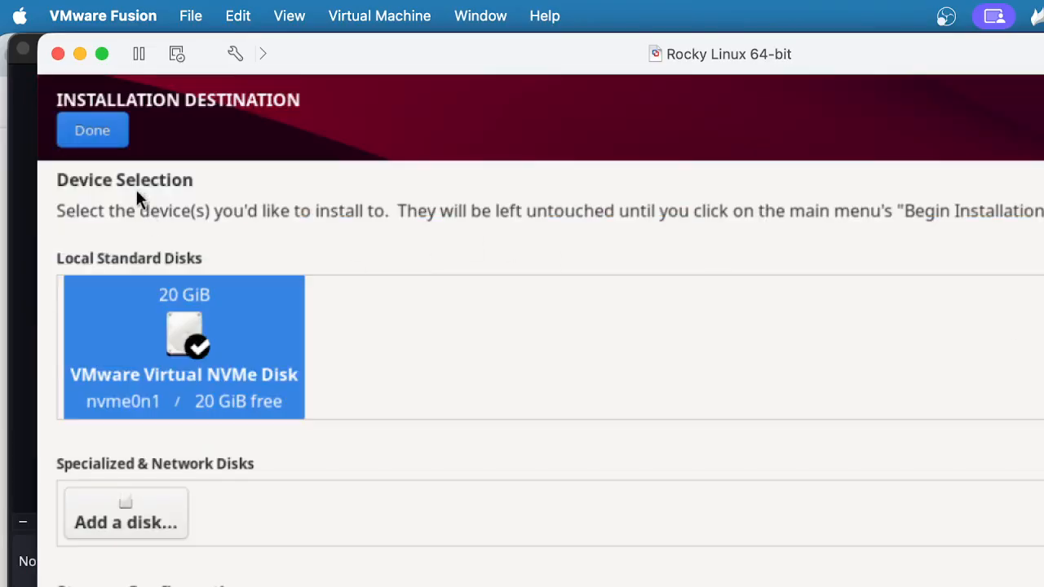
{"action": "left_click", "coordinate": [111, 135]}
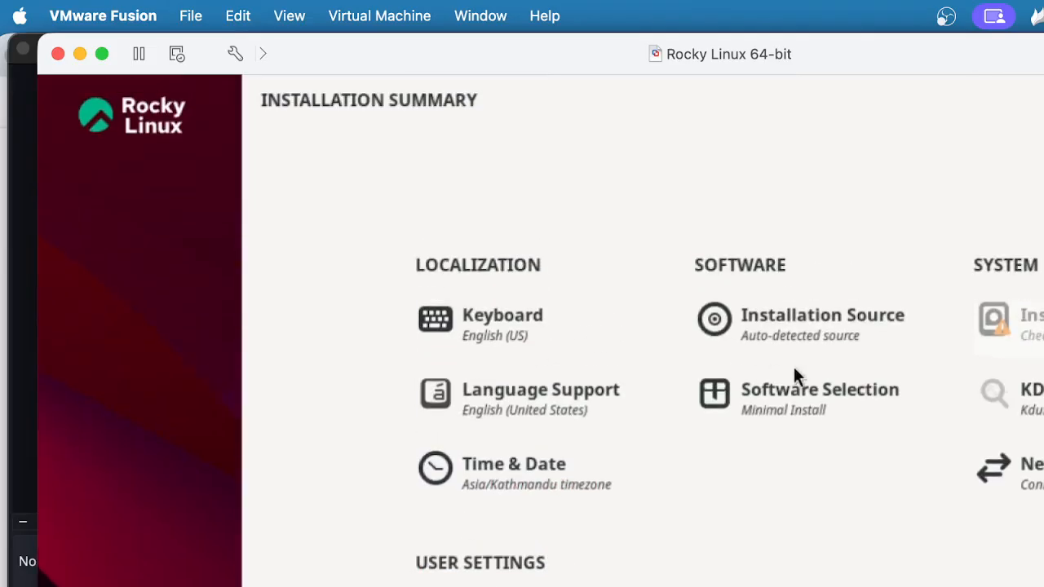
{"action": "left_click", "coordinate": [541, 406]}
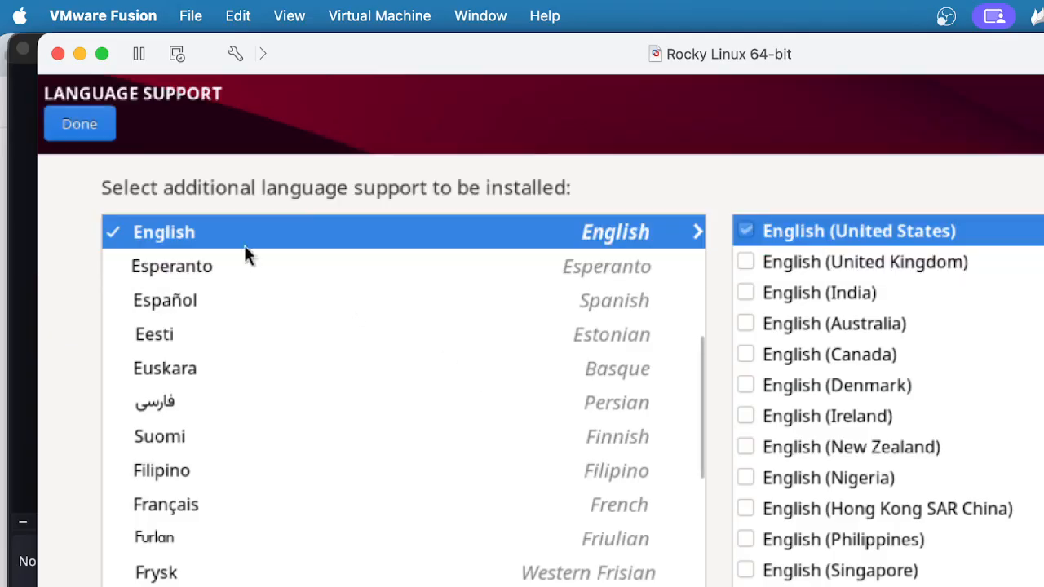
Keep English (United States) language support and Minimal Install as the software selection
{"action": "left_click", "coordinate": [81, 125]}
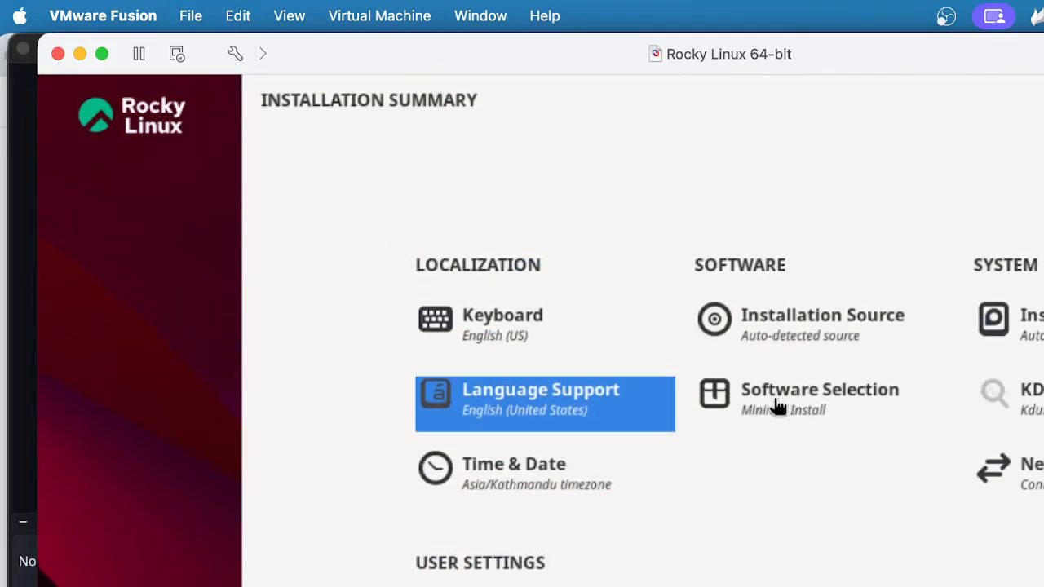
{"action": "left_click", "coordinate": [776, 401]}
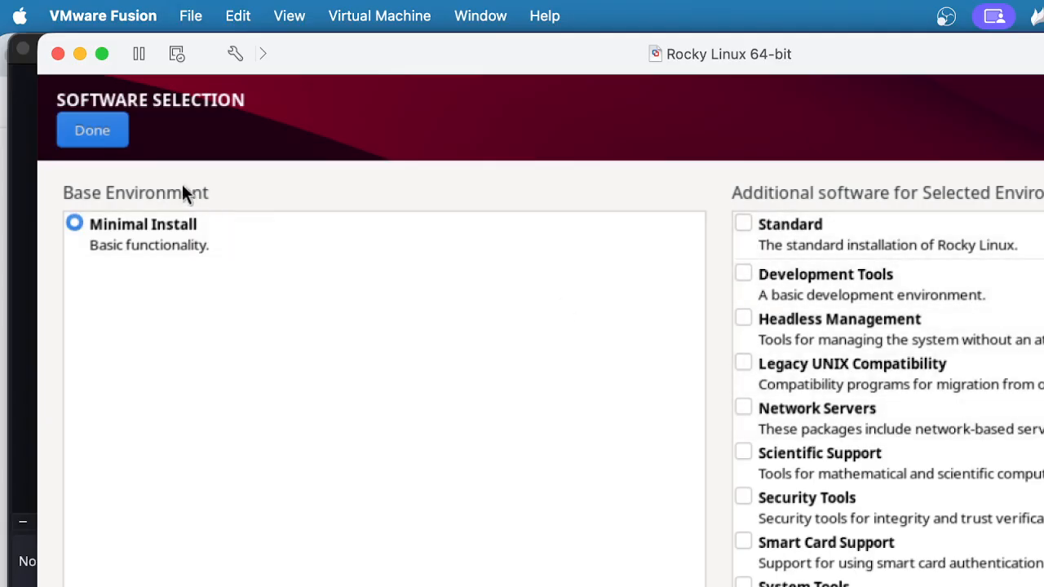
{"action": "left_click", "coordinate": [92, 132]}
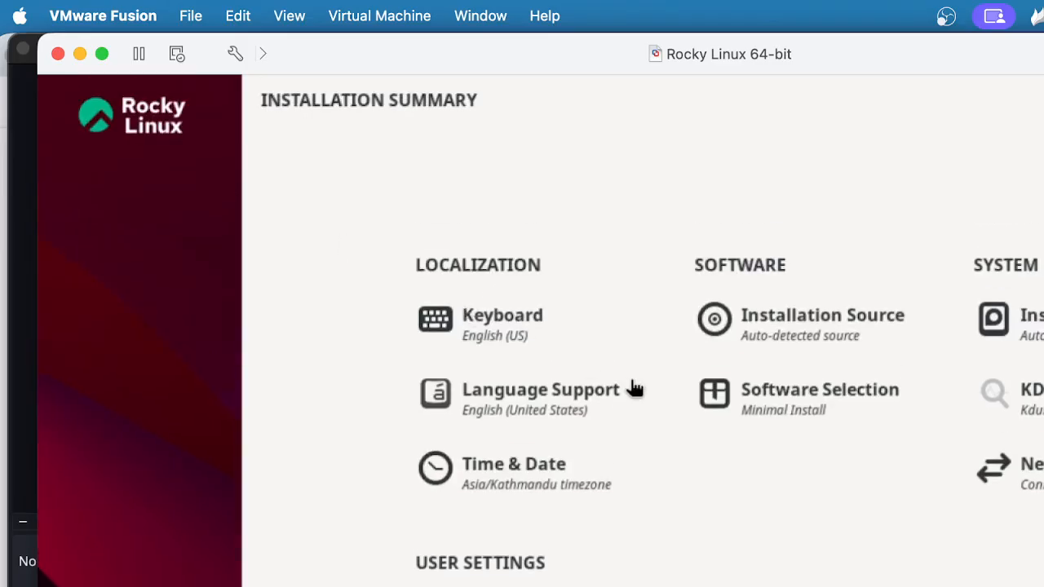
{"action": "scroll", "coordinate": [530, 481], "scroll_direction": "down", "scroll_amount": 4}
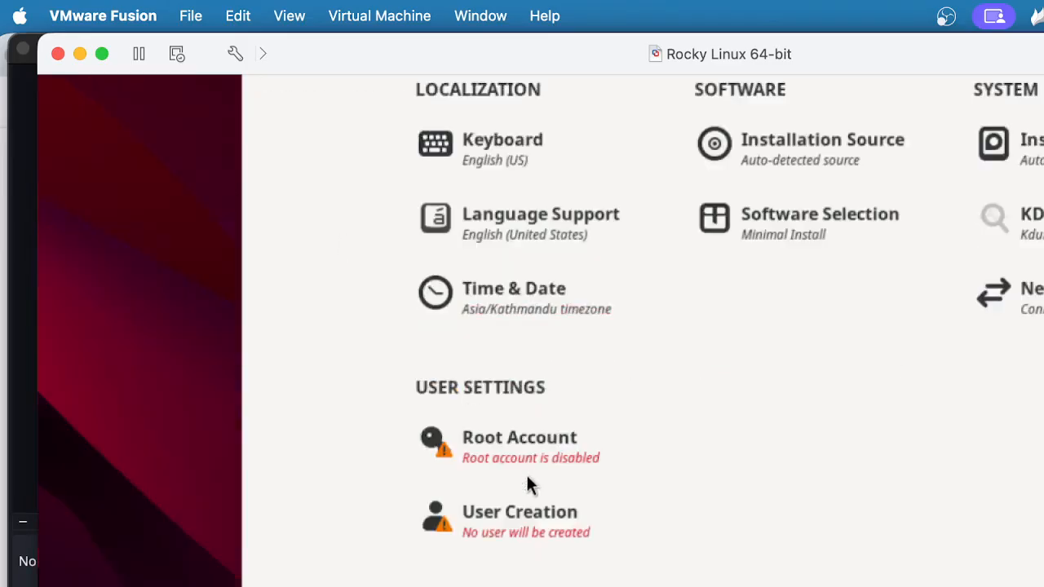
{"action": "scroll", "coordinate": [526, 479], "scroll_direction": "up", "scroll_amount": 4}
{"action": "left_click", "coordinate": [526, 479]}
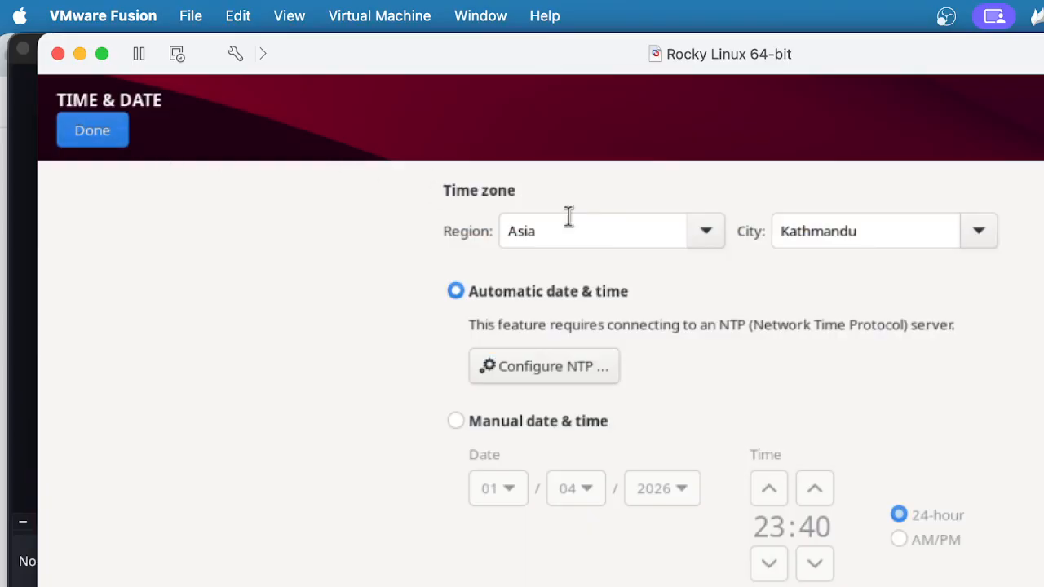
{"action": "left_click", "coordinate": [706, 234]}
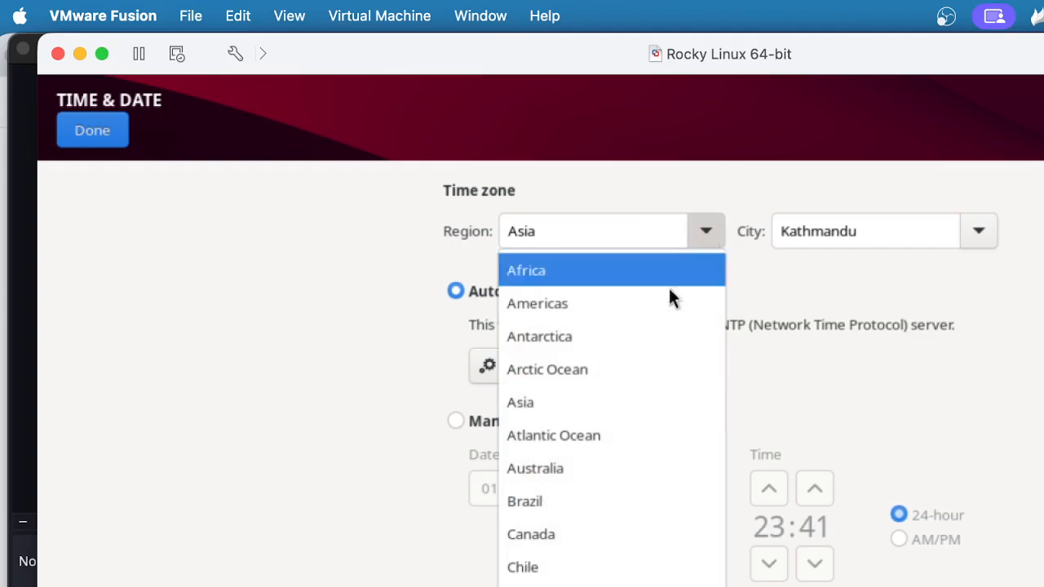
{"action": "left_click", "coordinate": [582, 400]}
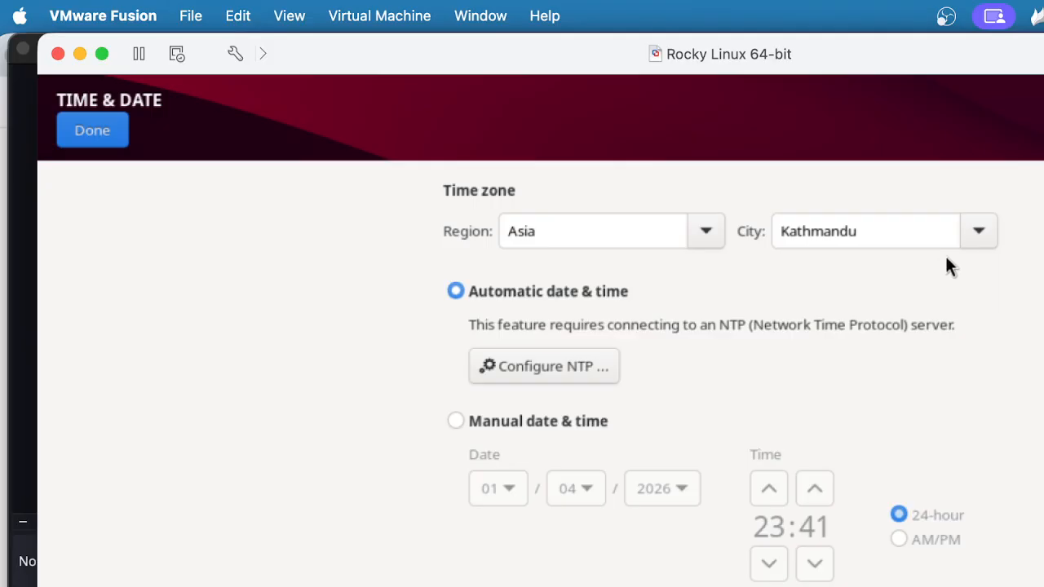
{"action": "left_click", "coordinate": [977, 232]}
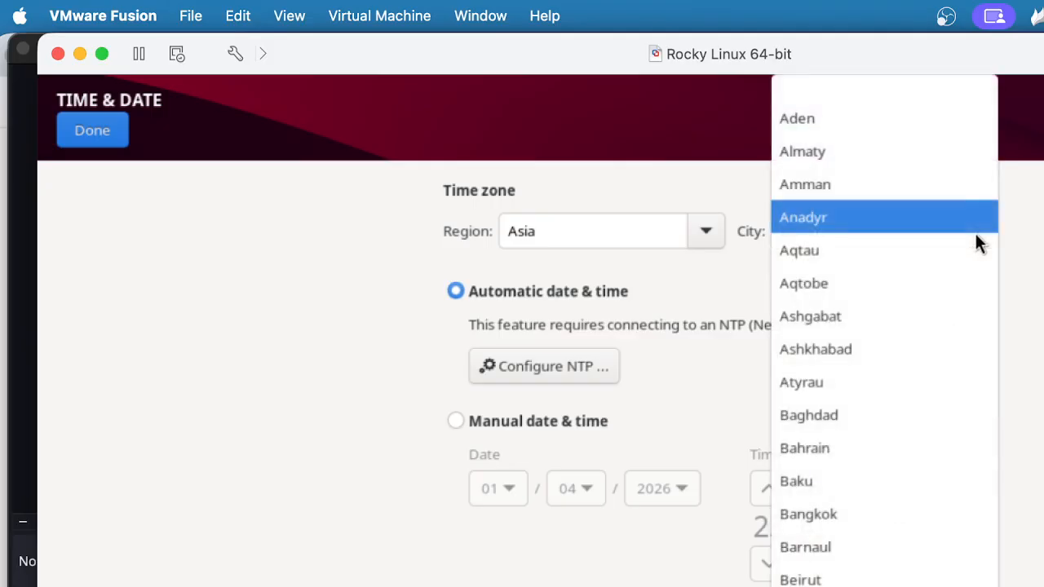
{"action": "left_click", "coordinate": [638, 309]}
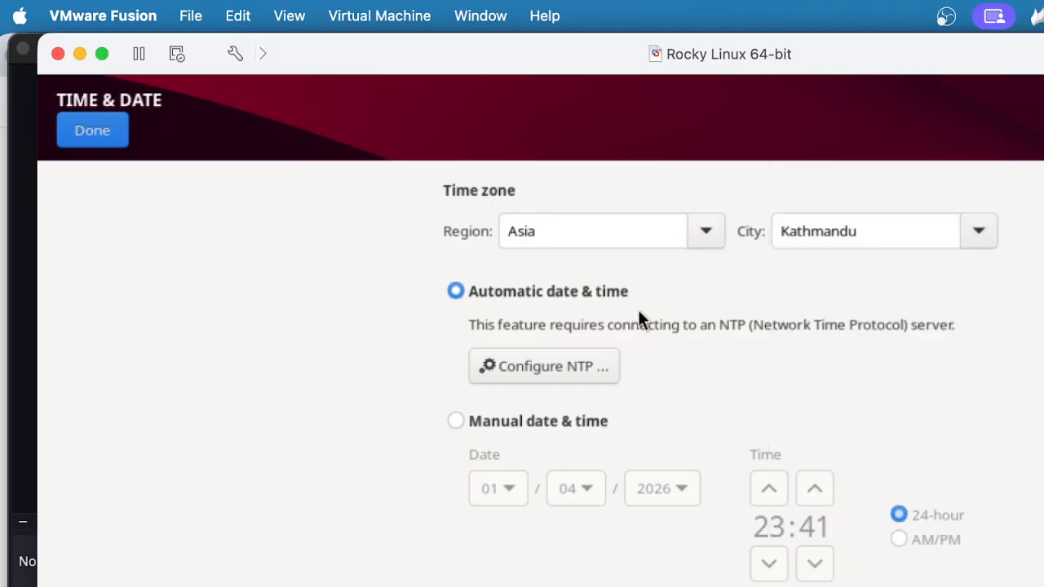
{"action": "left_click", "coordinate": [91, 132]}
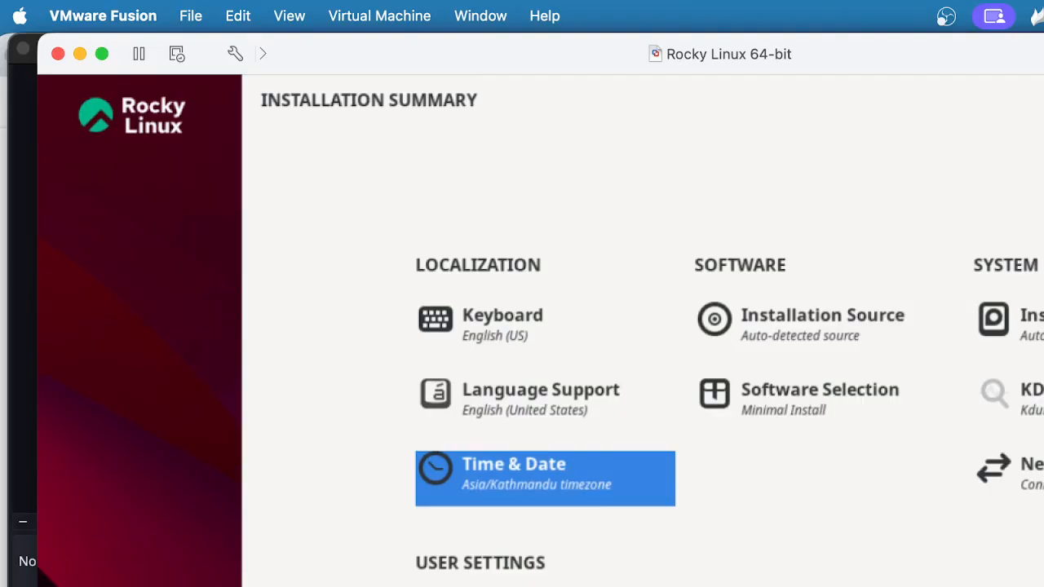
Compare the ens160 and ens224 Ethernet interfaces under Network & Host Name, leaving ens160 selected
{"action": "left_click", "coordinate": [1031, 471]}
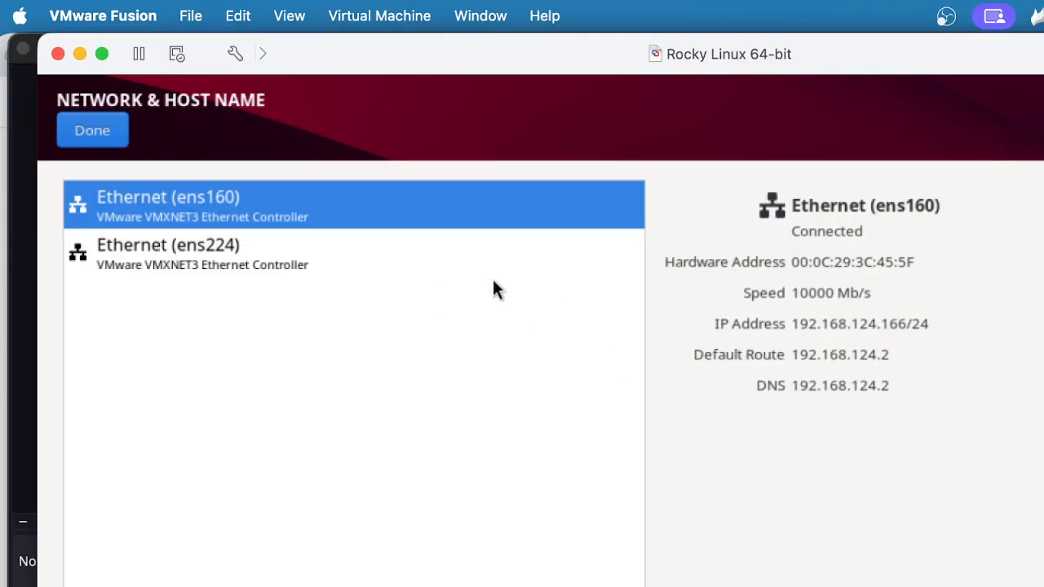
{"action": "left_click", "coordinate": [247, 267]}
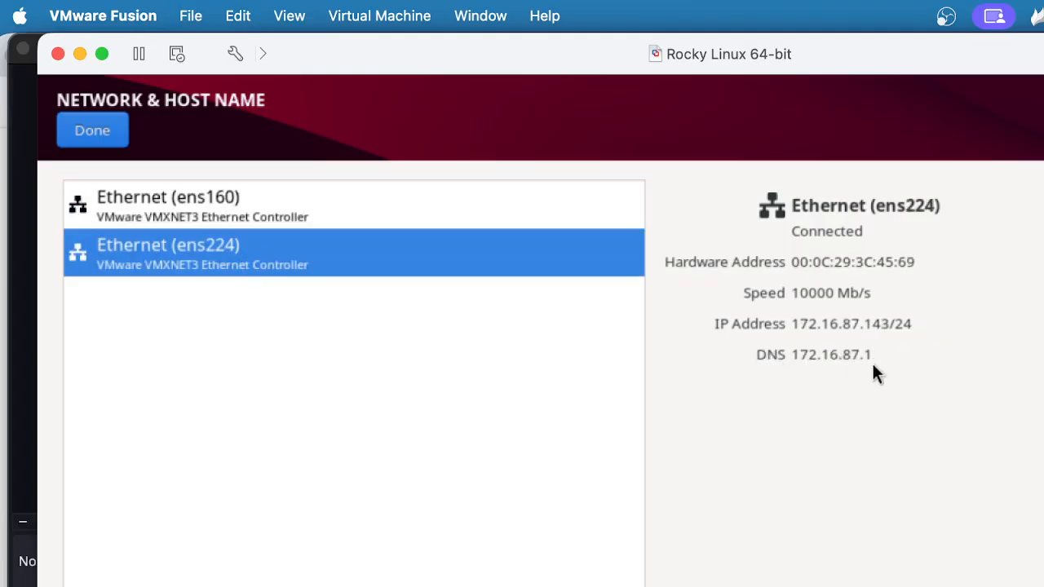
{"action": "left_click", "coordinate": [257, 222]}
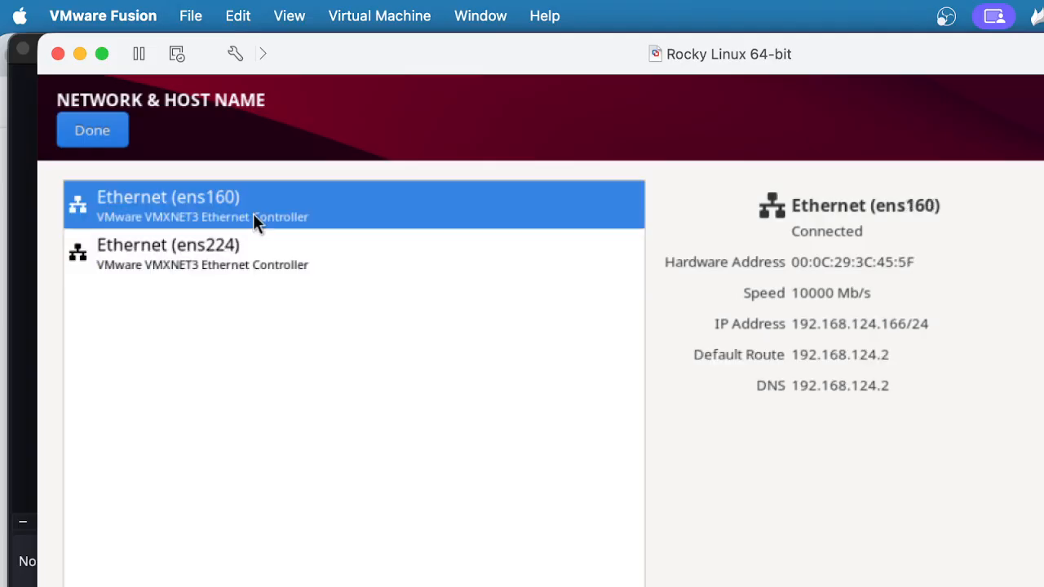
{"action": "left_click", "coordinate": [213, 260]}
{"action": "left_click", "coordinate": [195, 208]}
{"action": "left_click", "coordinate": [249, 258]}
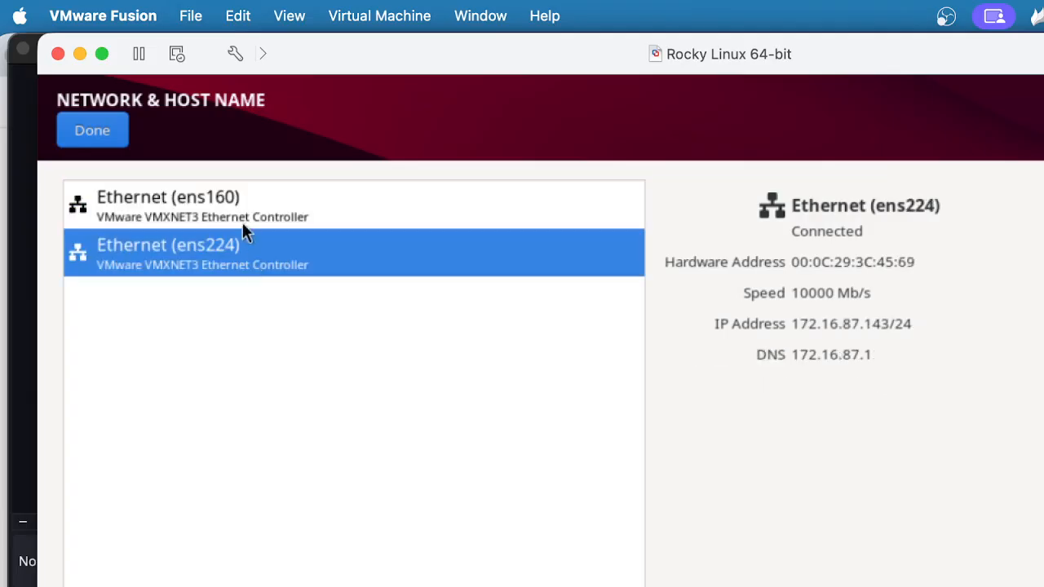
{"action": "left_click", "coordinate": [239, 207]}
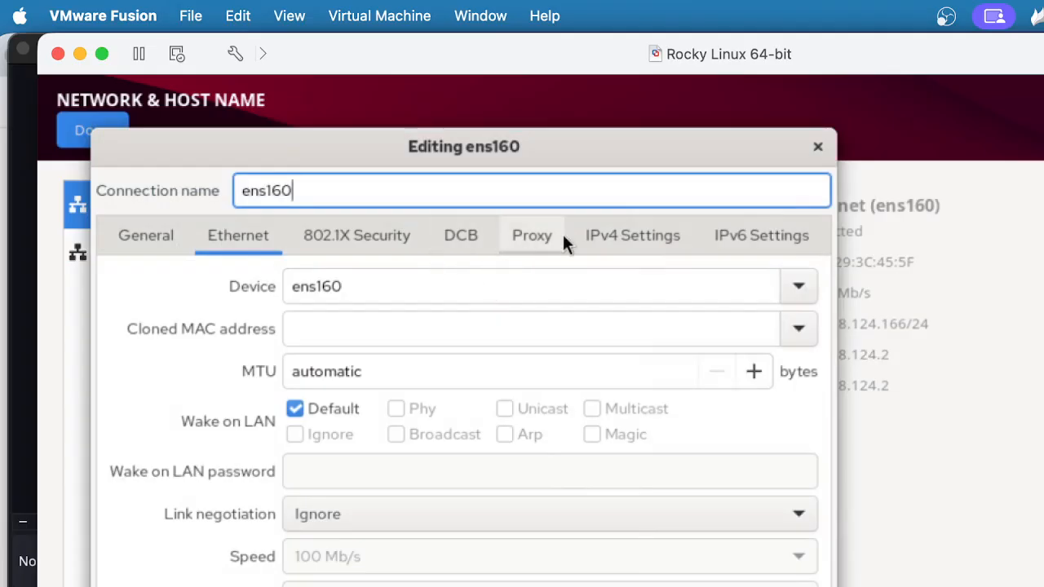
Try Manual as the ens160 IPv4 method, then cancel the edit without saving
{"action": "left_click", "coordinate": [592, 241]}
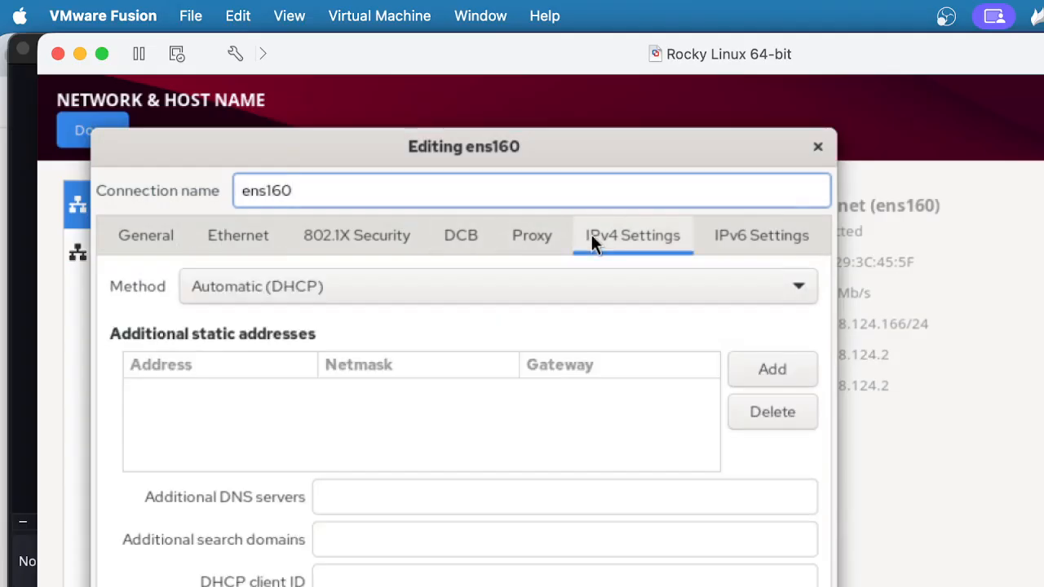
{"action": "left_click", "coordinate": [355, 292]}
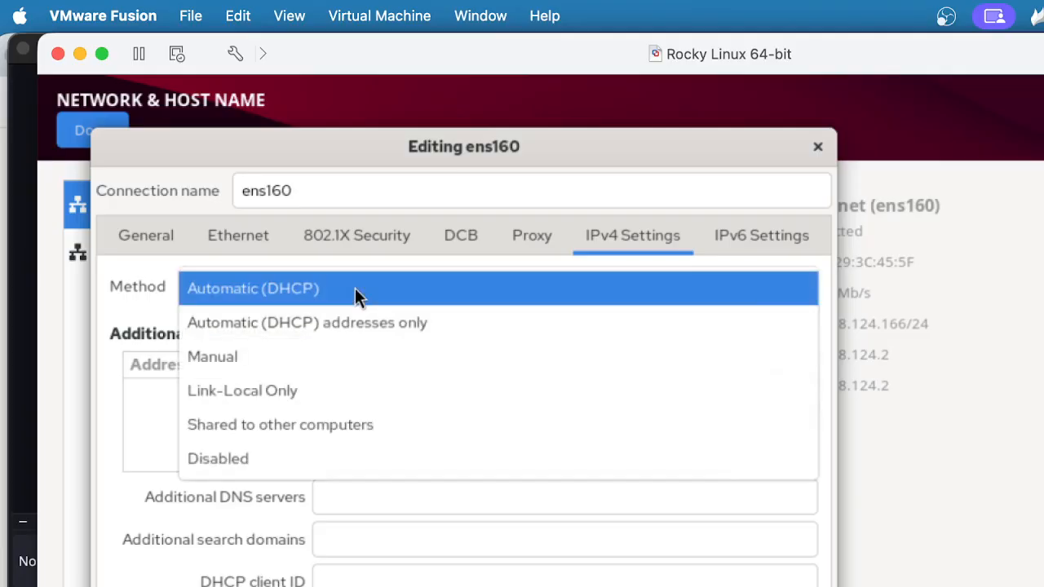
{"action": "left_click", "coordinate": [271, 358]}
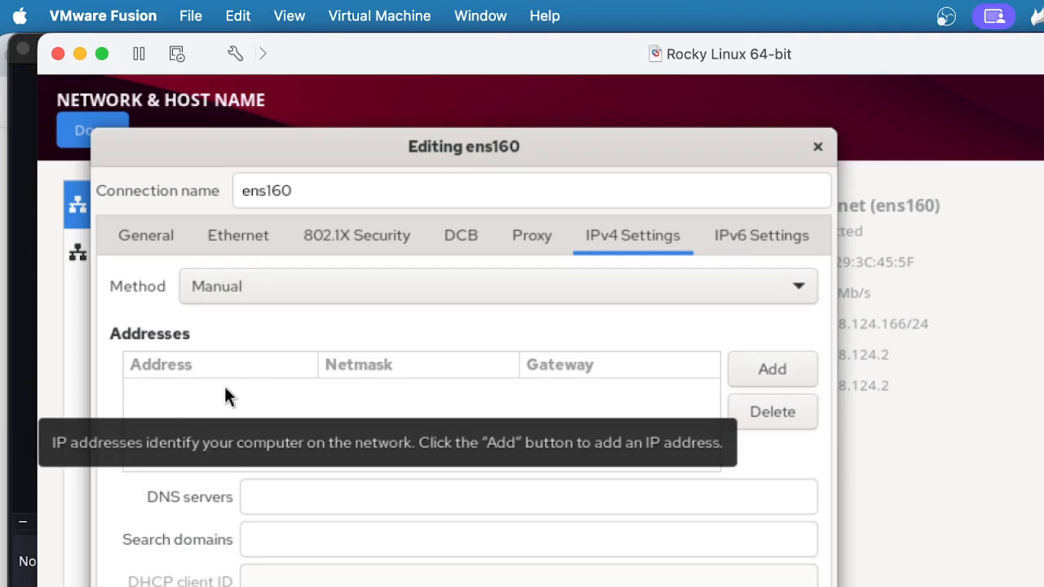
{"action": "key", "text": "Escape"}
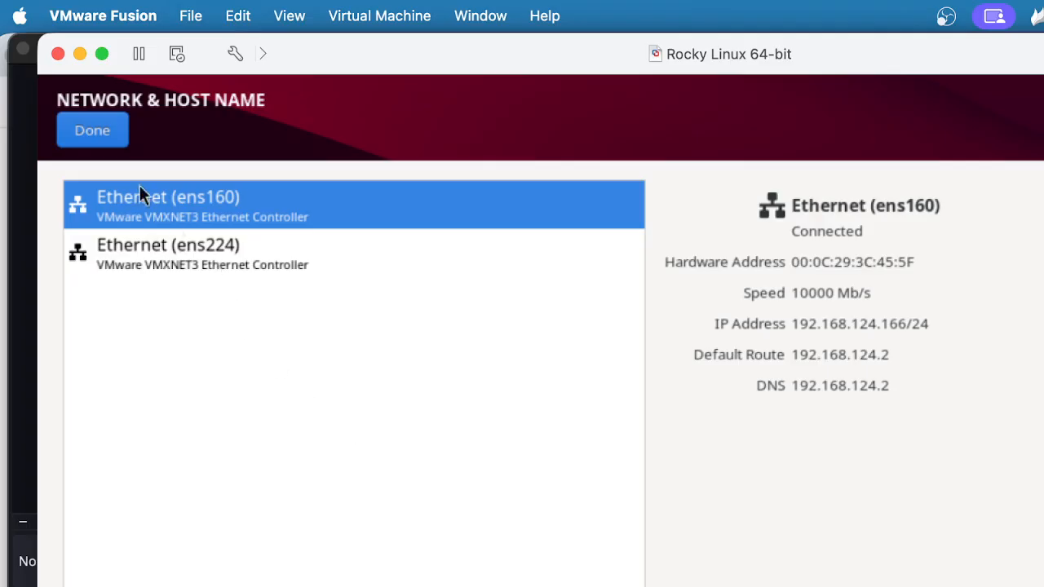
Reselect ens160 and finish the network settings, returning to the Installation Summary
{"action": "left_click", "coordinate": [154, 257]}
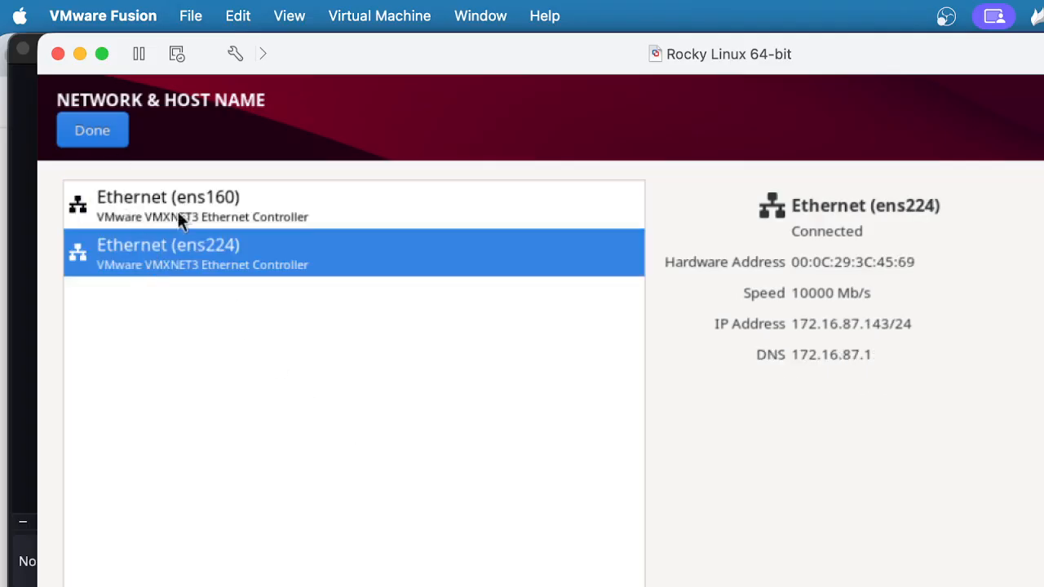
{"action": "left_click", "coordinate": [202, 218]}
{"action": "left_click", "coordinate": [107, 133]}
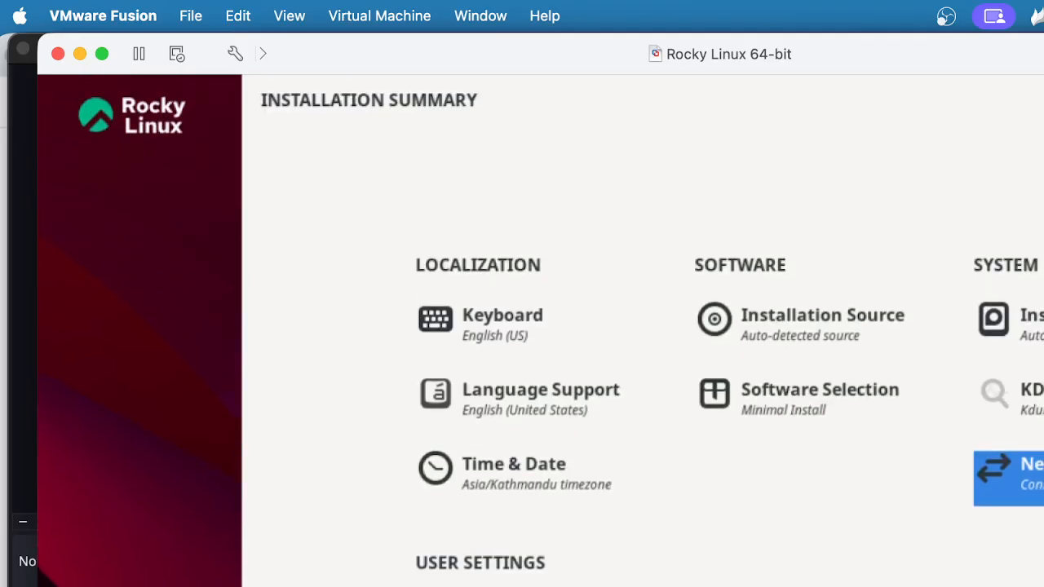
{"action": "left_click", "coordinate": [506, 586]}
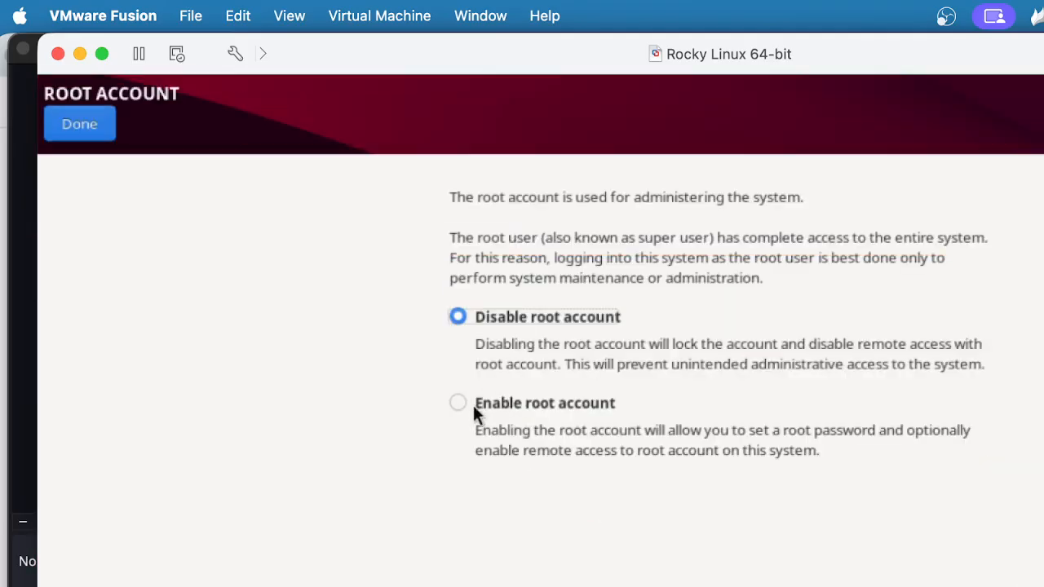
Enable the root account, then enter and confirm the root password
{"action": "left_click", "coordinate": [464, 404]}
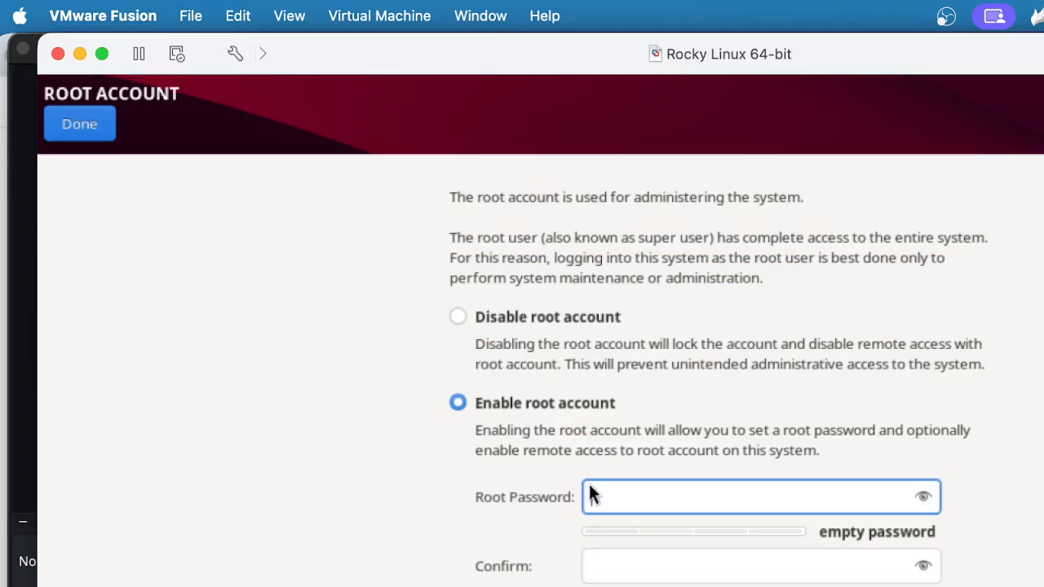
{"action": "type", "text": "123"}
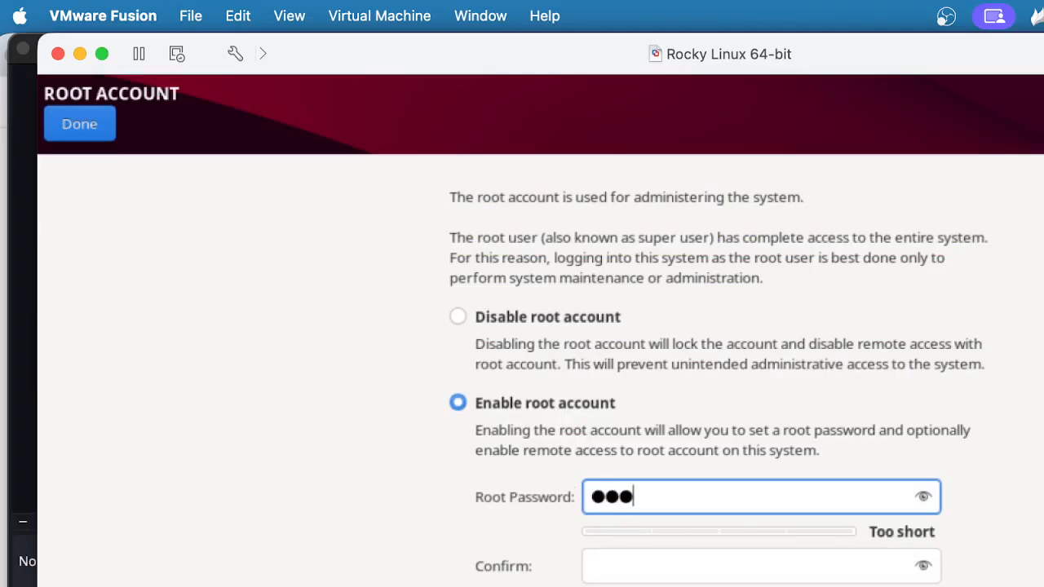
{"action": "type", "text": "456"}
{"action": "key", "text": "Tab"}
{"action": "type", "text": "12"}
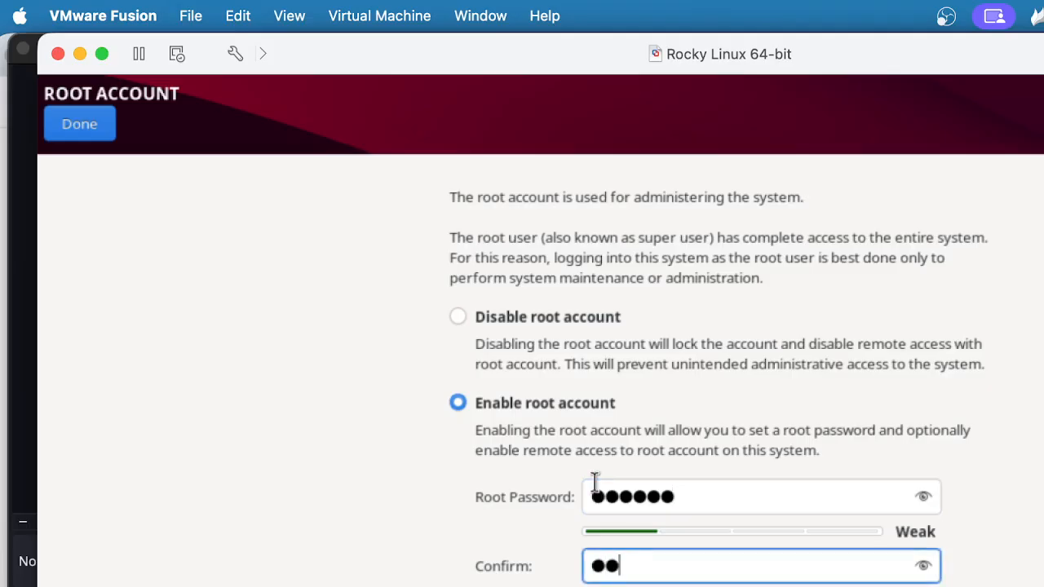
{"action": "type", "text": "3456"}
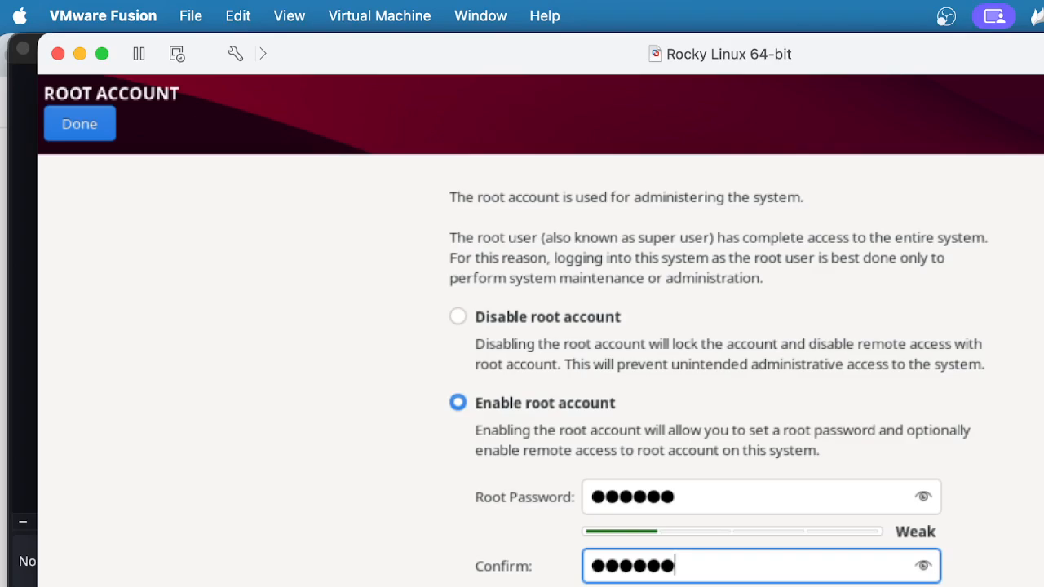
{"action": "key", "text": "Tab"}
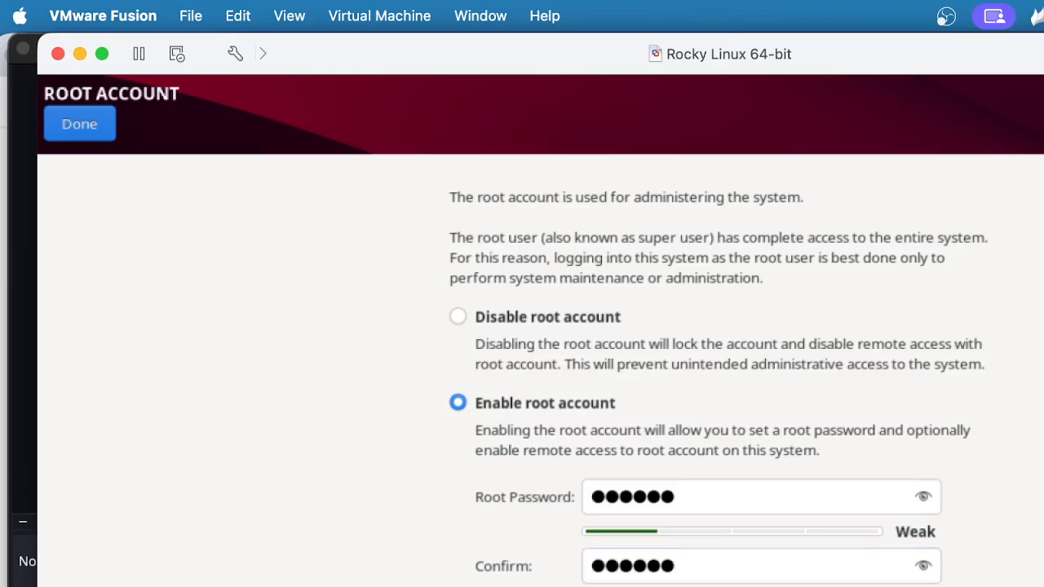
{"action": "left_click", "coordinate": [76, 128]}
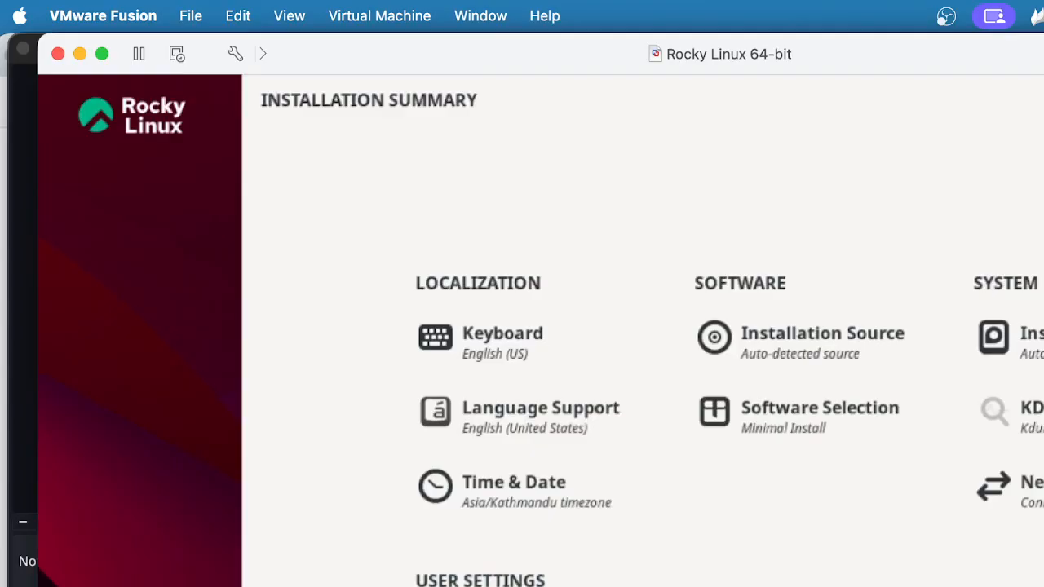
Enter 'instructor' as the new user's full name
{"action": "left_click", "coordinate": [522, 586]}
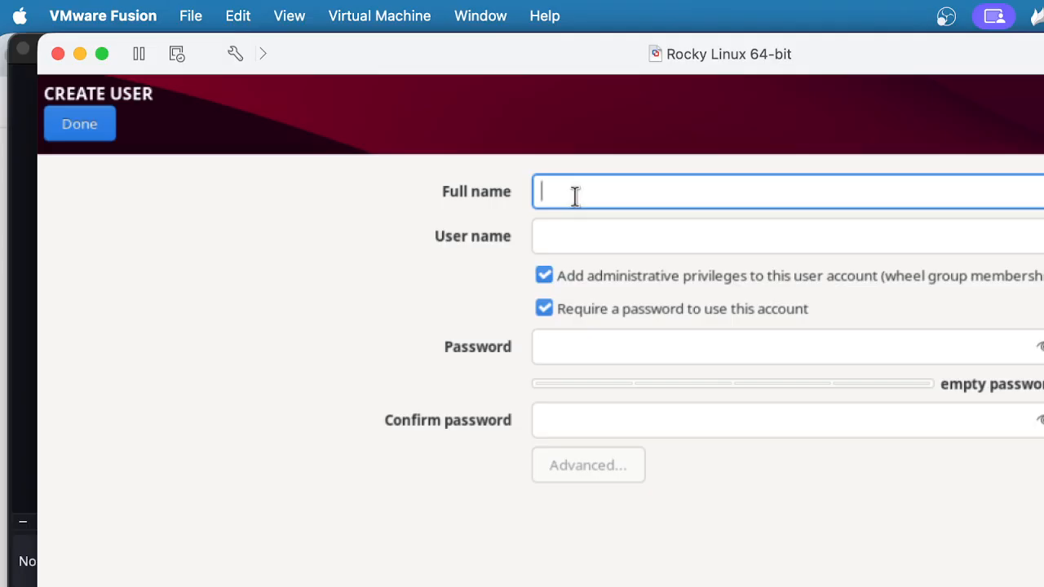
{"action": "type", "text": "i"}
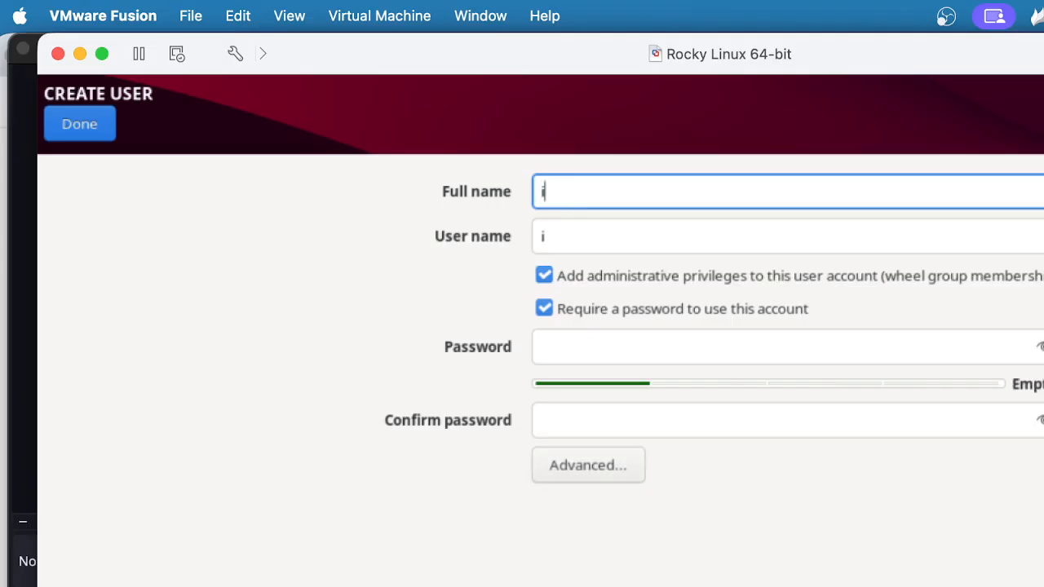
{"action": "type", "text": "nstructor"}
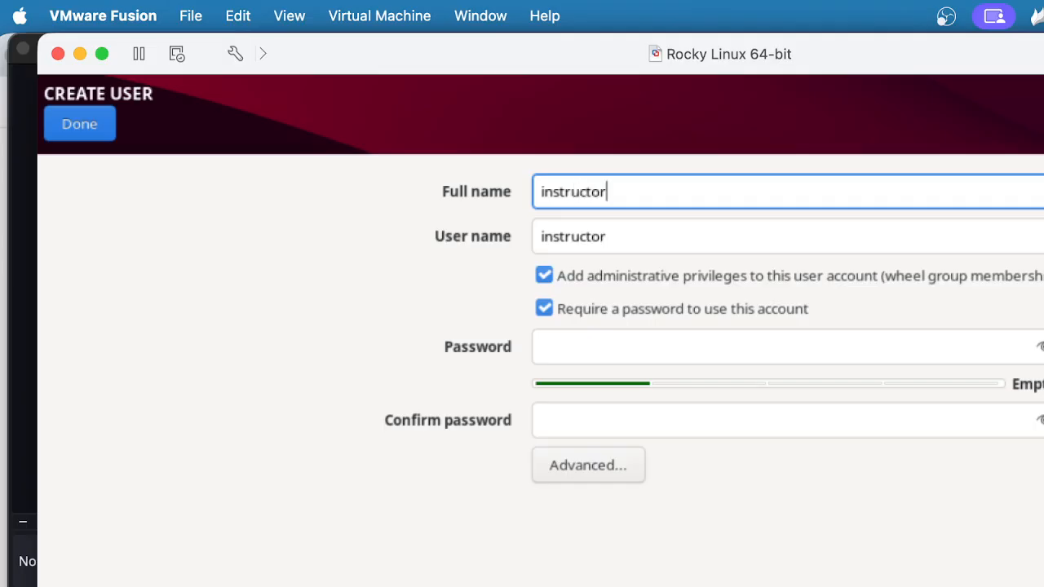
{"action": "key", "text": "Tab"}
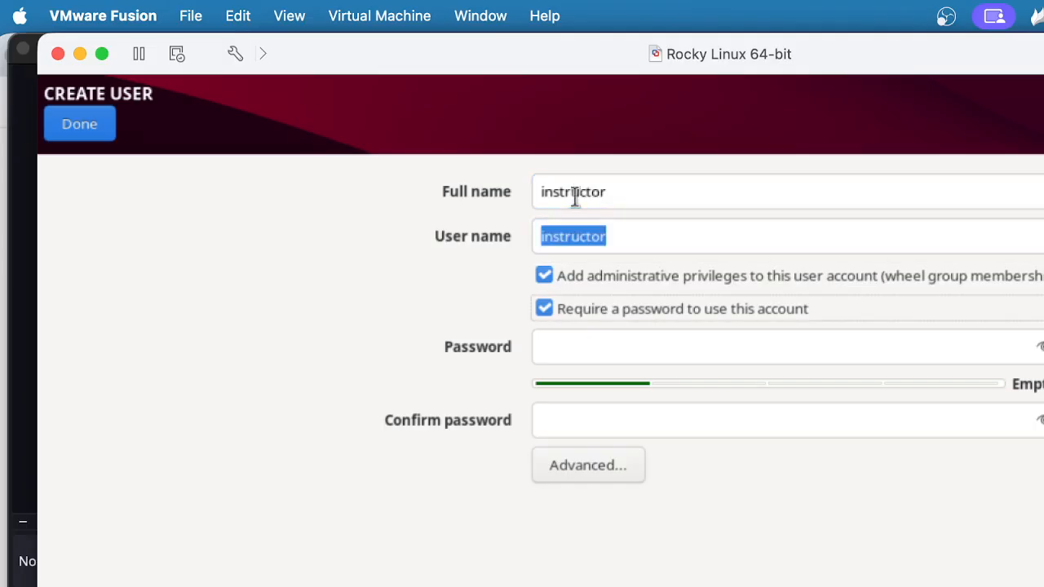
Set and confirm the user's password, accepting the weak-password warning
{"action": "key", "text": "Tab"}
{"action": "type", "text": "••"}
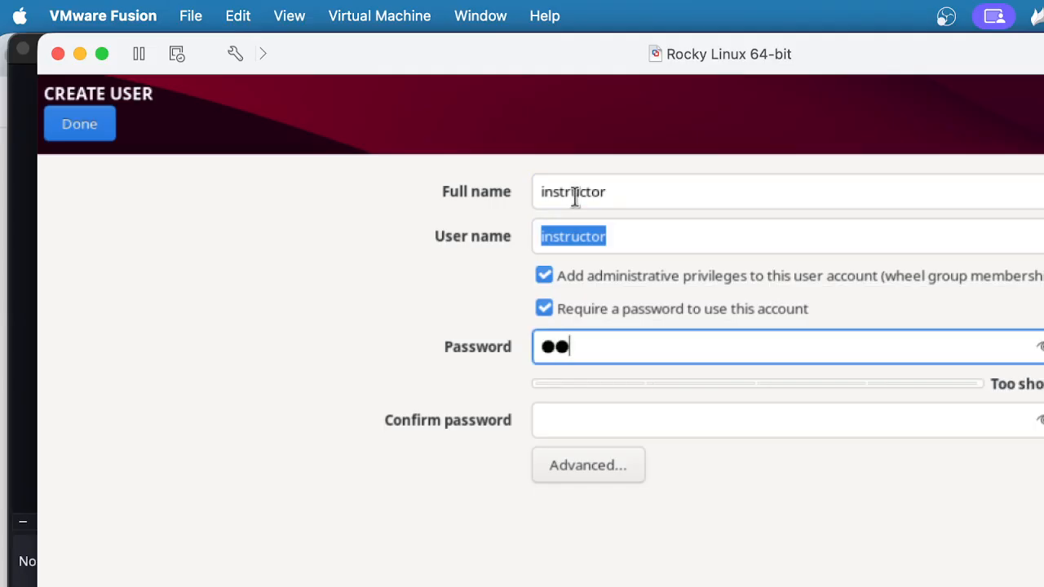
{"action": "type", "text": "••••"}
{"action": "key", "text": "Tab"}
{"action": "type", "text": "••"}
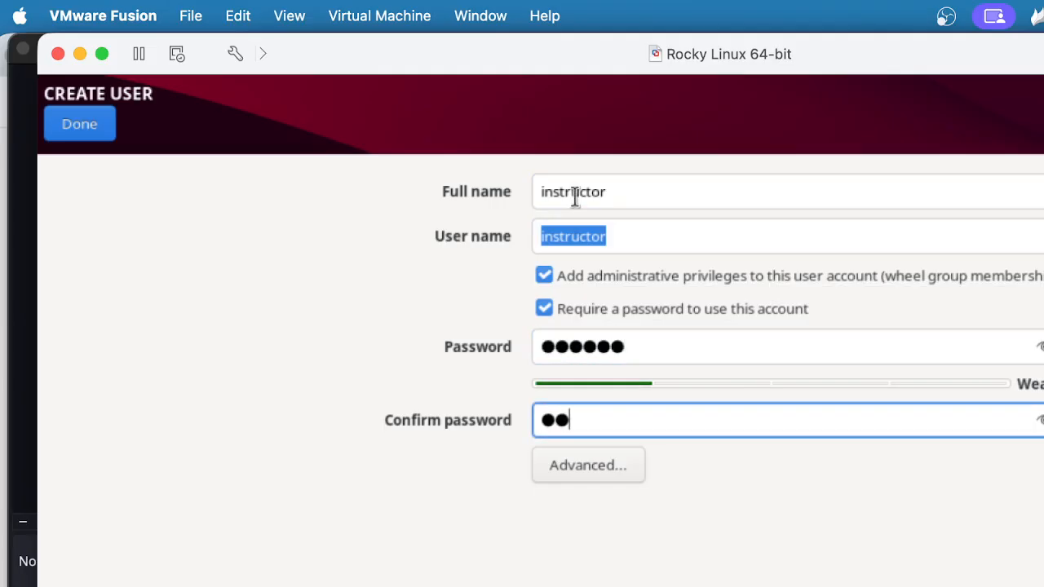
{"action": "type", "text": "••••"}
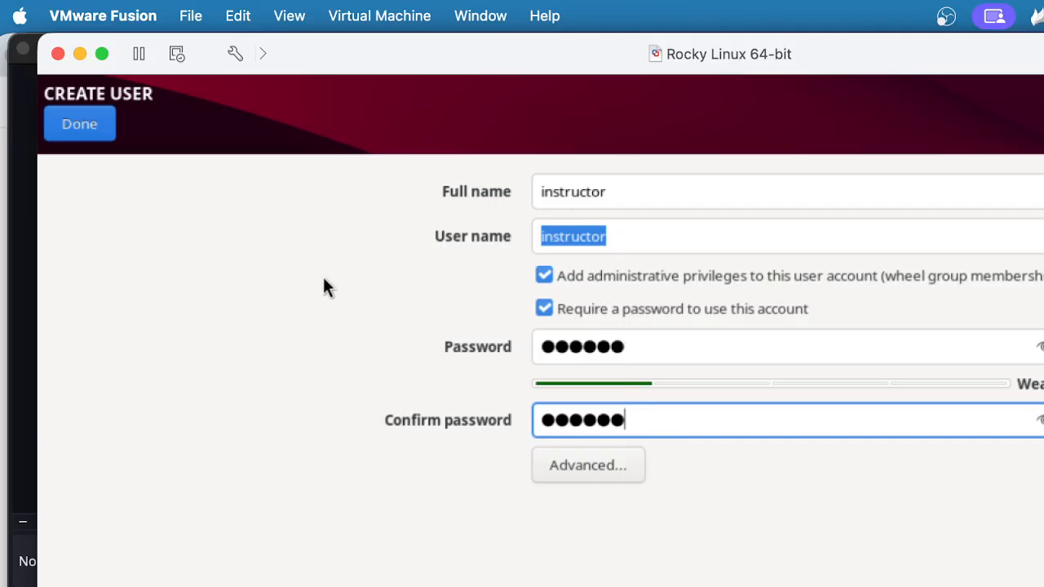
{"action": "left_click", "coordinate": [82, 133]}
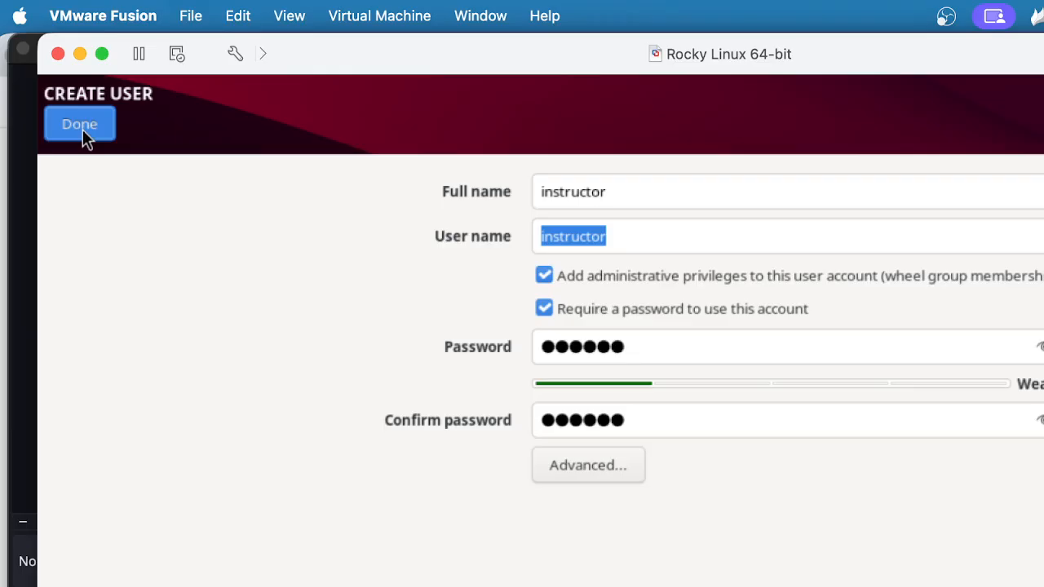
{"action": "left_click", "coordinate": [82, 131]}
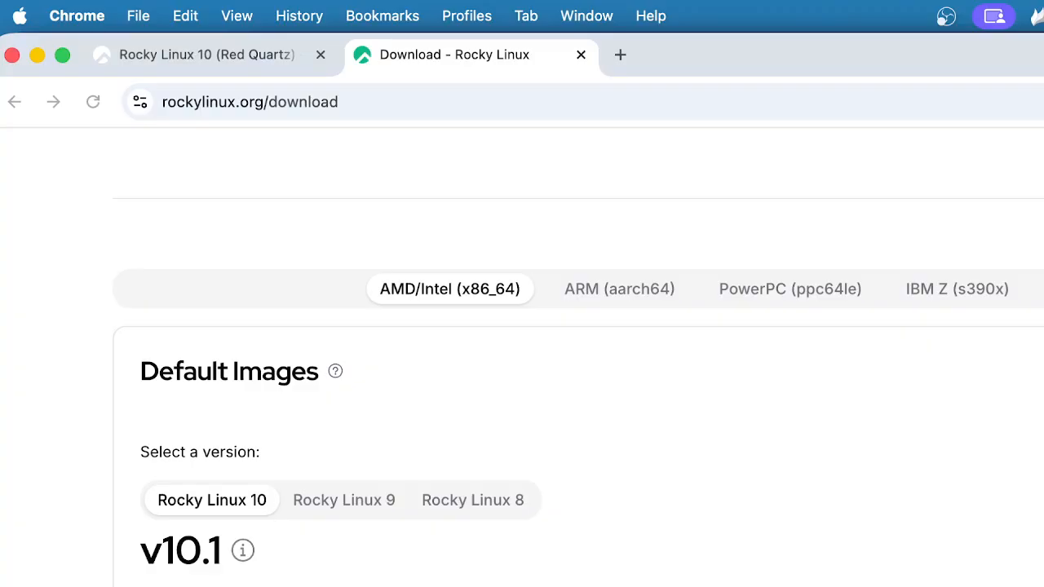
Switch to the Rocky Linux docs tab and scroll to the CPU and Memory (RAM) requirements
{"action": "left_click", "coordinate": [261, 64]}
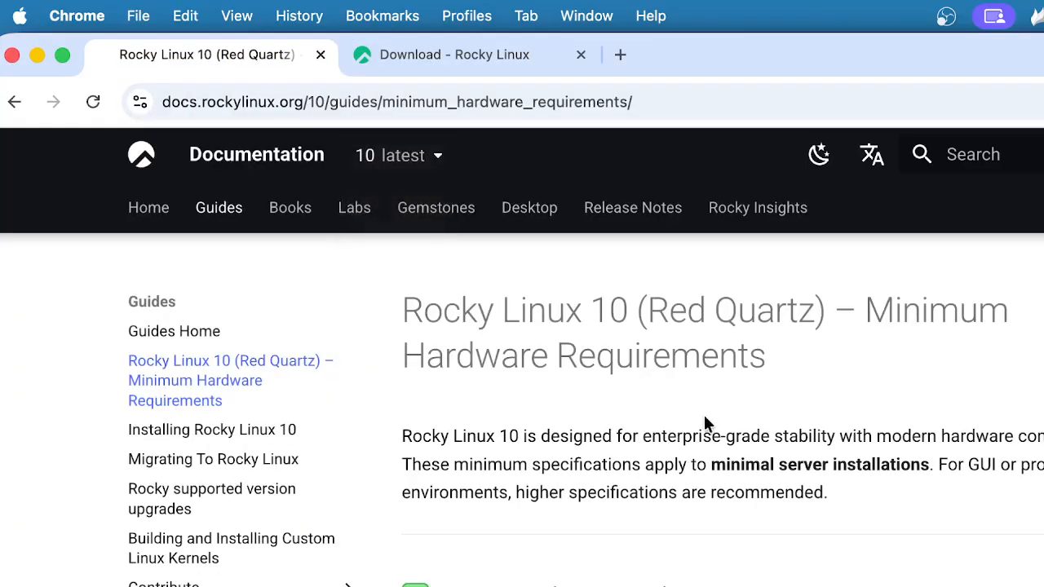
{"action": "scroll", "coordinate": [814, 405], "scroll_direction": "down", "scroll_amount": 1}
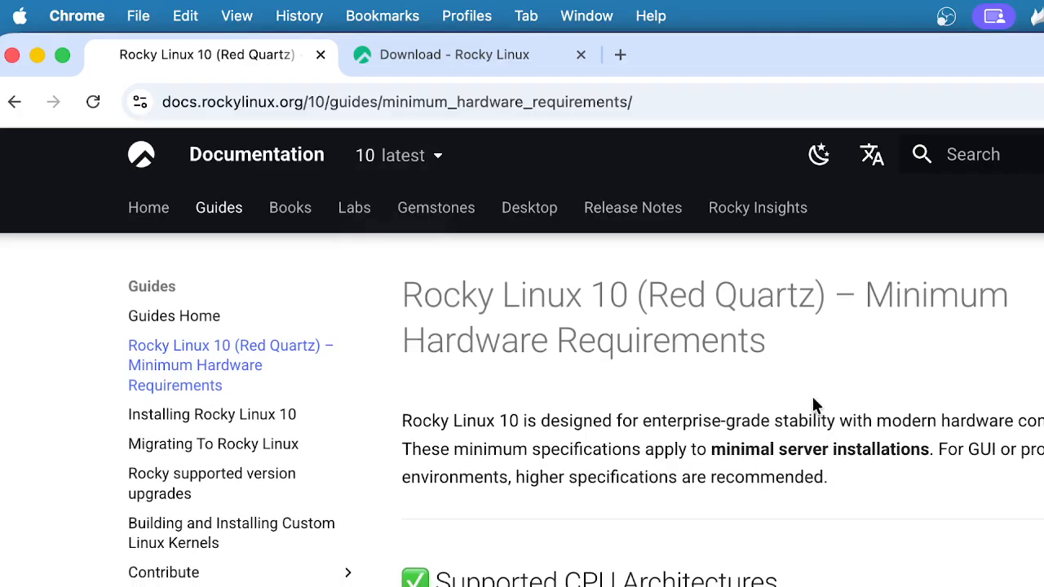
{"action": "scroll", "coordinate": [814, 405], "scroll_direction": "down", "scroll_amount": 2}
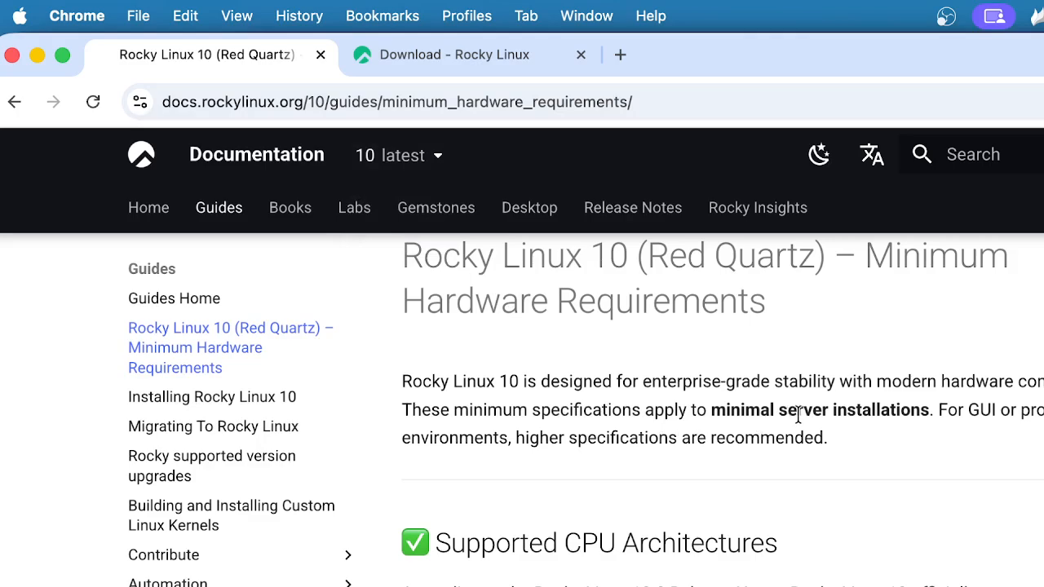
{"action": "scroll", "coordinate": [878, 427], "scroll_direction": "down", "scroll_amount": 3}
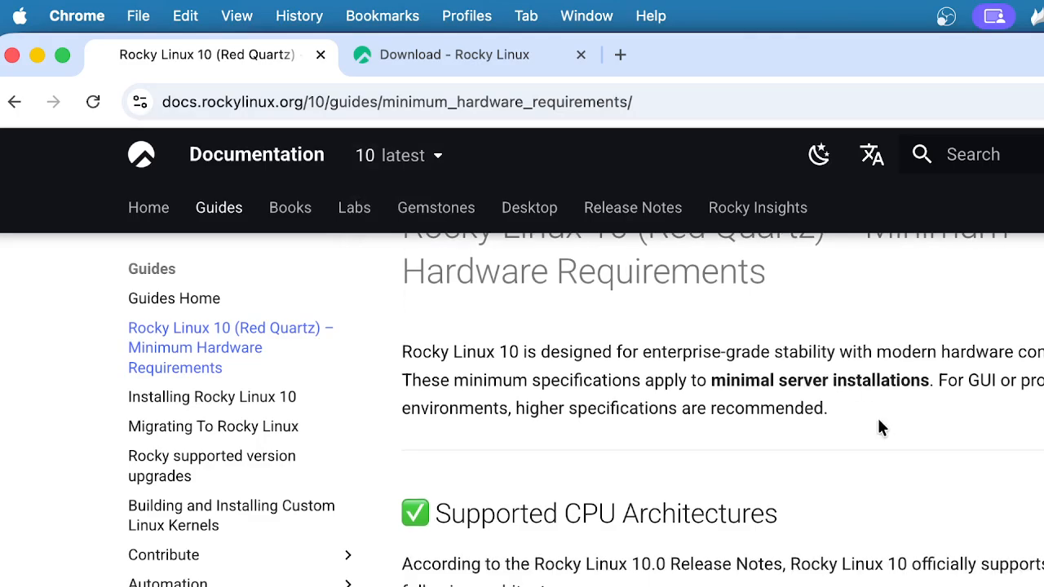
{"action": "scroll", "coordinate": [878, 427], "scroll_direction": "down", "scroll_amount": 3}
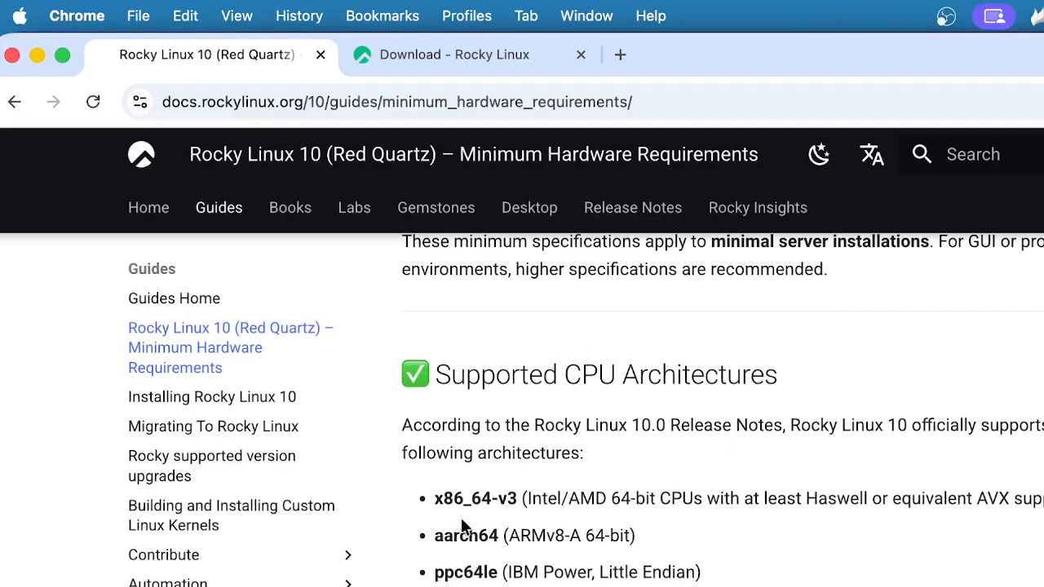
{"action": "scroll", "coordinate": [476, 499], "scroll_direction": "down", "scroll_amount": 1}
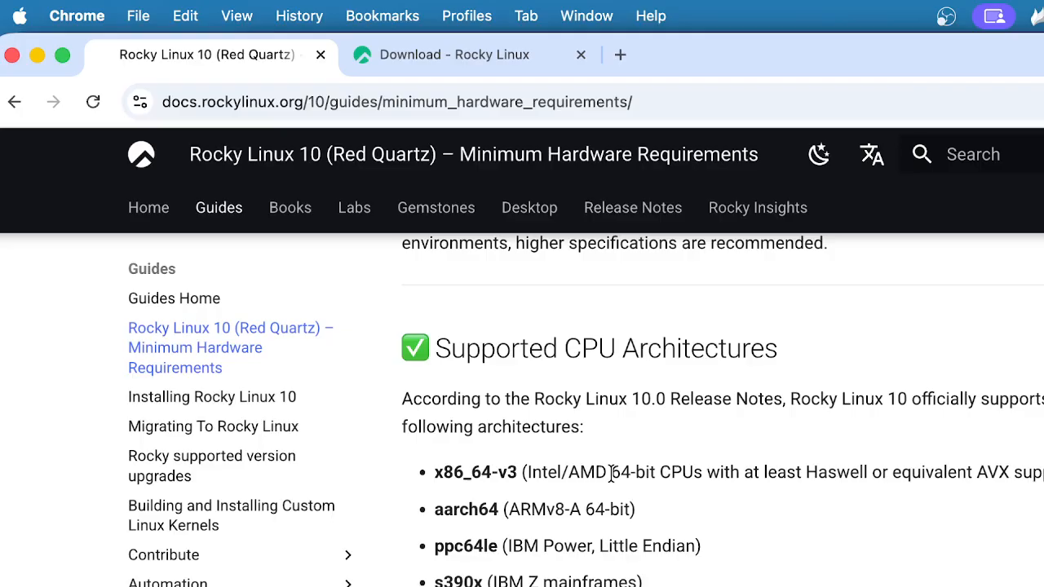
{"action": "scroll", "coordinate": [611, 473], "scroll_direction": "down", "scroll_amount": 4}
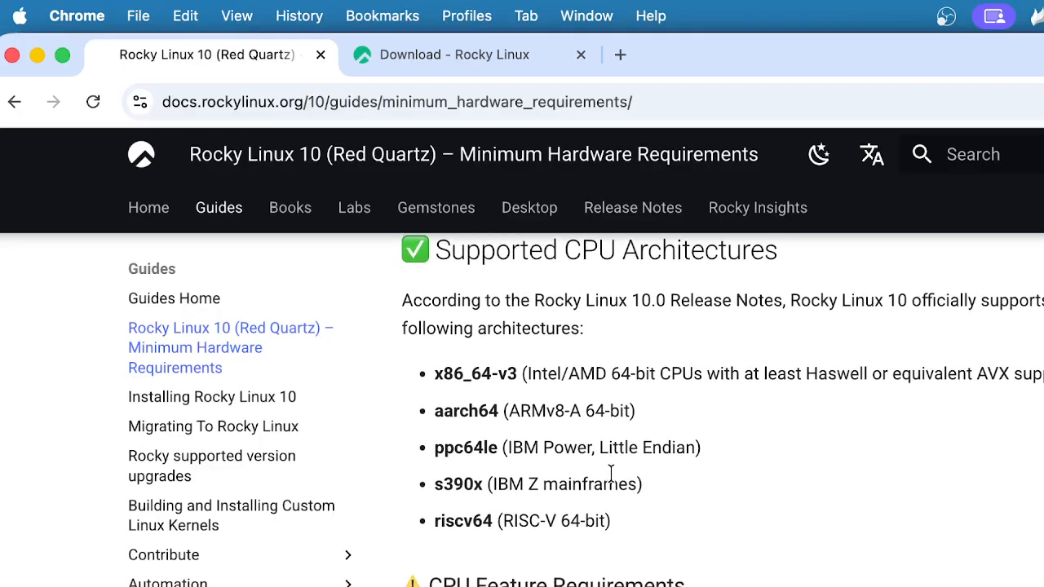
{"action": "scroll", "coordinate": [610, 471], "scroll_direction": "down", "scroll_amount": 2}
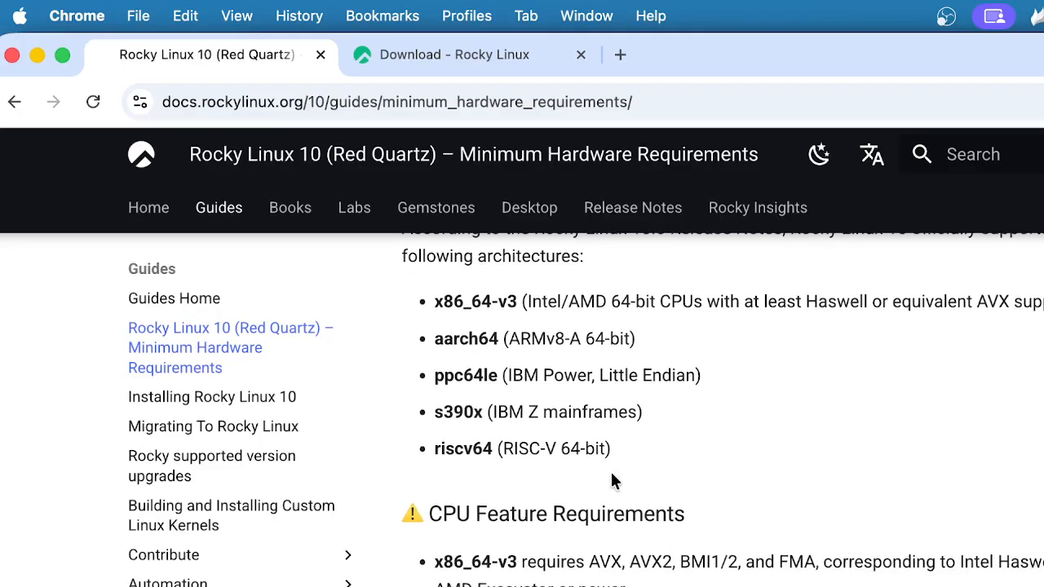
{"action": "scroll", "coordinate": [525, 554], "scroll_direction": "down", "scroll_amount": 6}
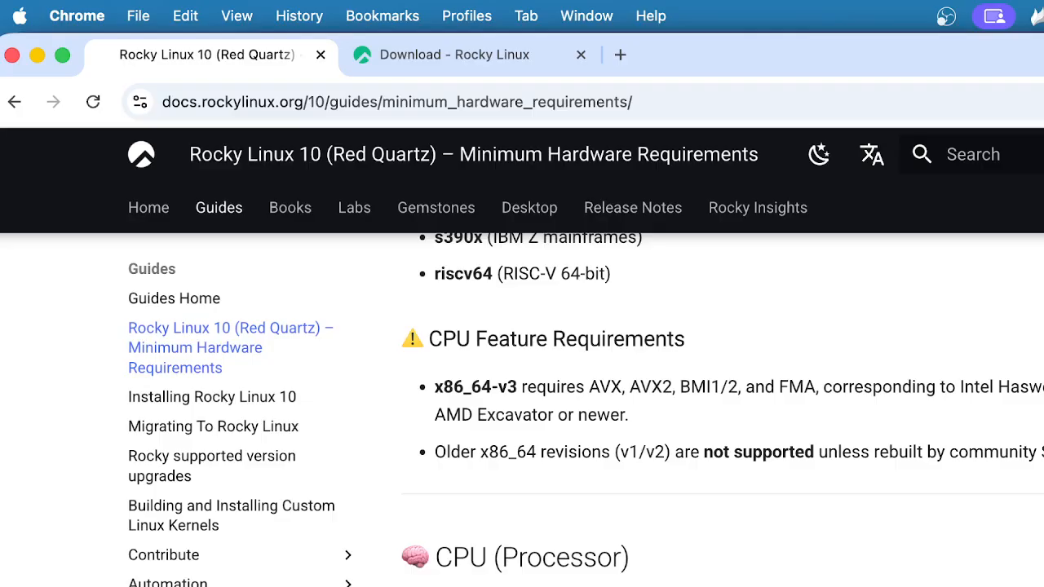
{"action": "scroll", "coordinate": [723, 410], "scroll_direction": "down", "scroll_amount": 2}
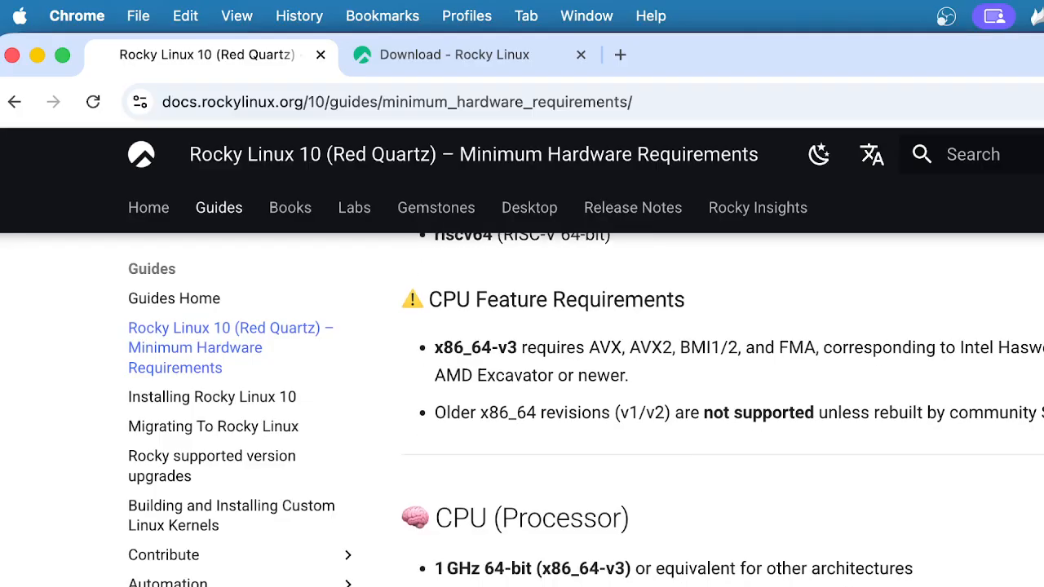
{"action": "scroll", "coordinate": [508, 584], "scroll_direction": "down", "scroll_amount": 5}
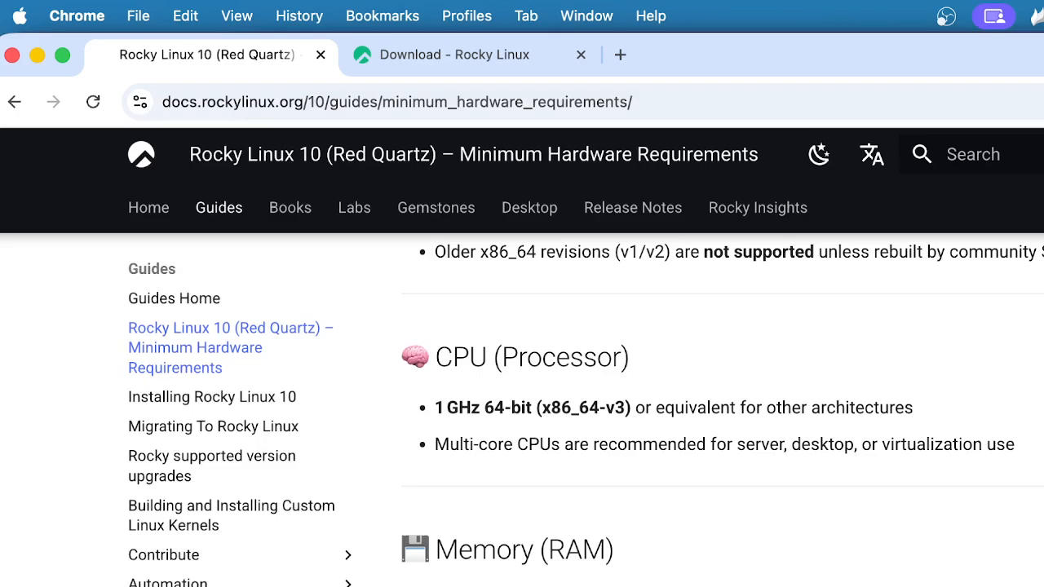
{"action": "scroll", "coordinate": [723, 415], "scroll_direction": "down", "scroll_amount": 2}
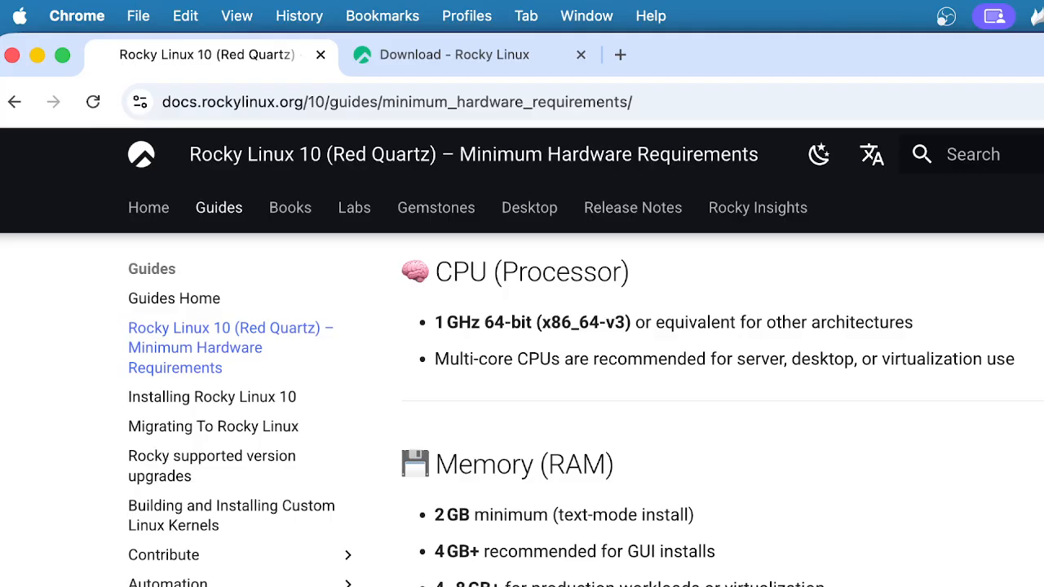
Scroll the requirements page through Storage, Network and Display down to Media Access
{"action": "scroll", "coordinate": [492, 554], "scroll_direction": "down", "scroll_amount": 5}
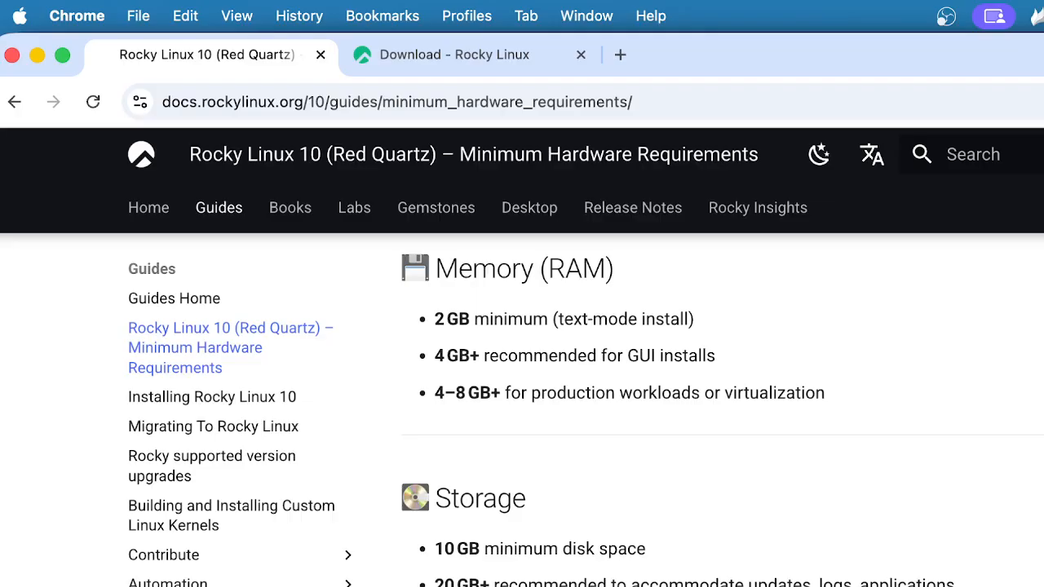
{"action": "scroll", "coordinate": [723, 409], "scroll_direction": "down", "scroll_amount": 1}
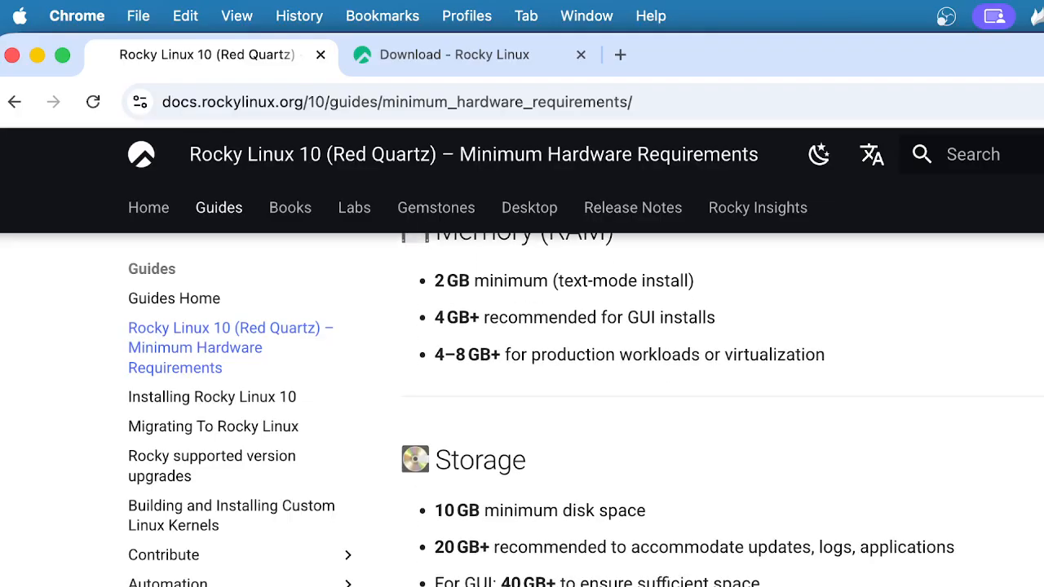
{"action": "scroll", "coordinate": [722, 410], "scroll_direction": "down", "scroll_amount": 5}
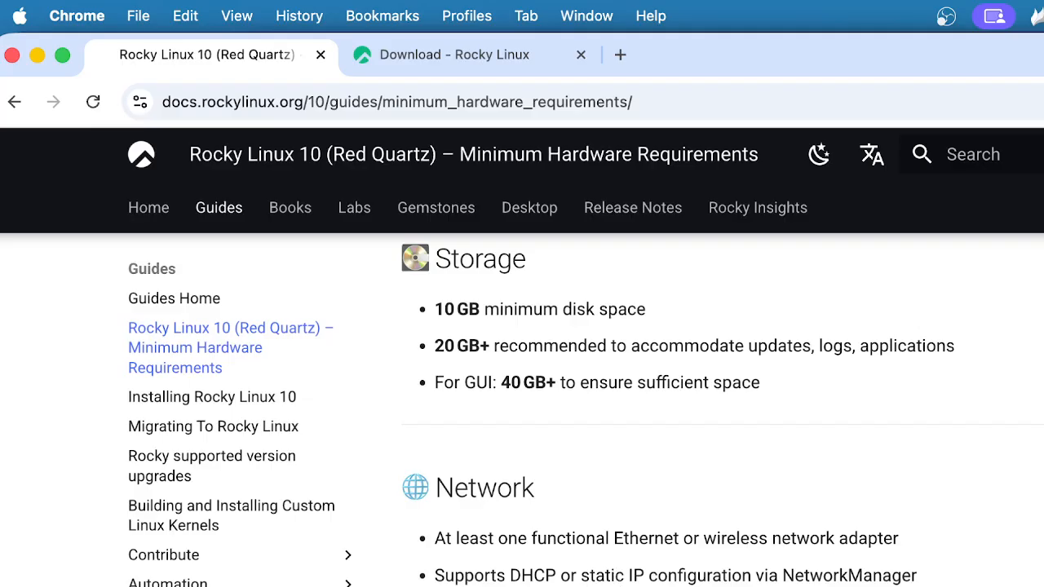
{"action": "scroll", "coordinate": [722, 408], "scroll_direction": "down", "scroll_amount": 1}
{"action": "scroll", "coordinate": [722, 408], "scroll_direction": "down", "scroll_amount": 1}
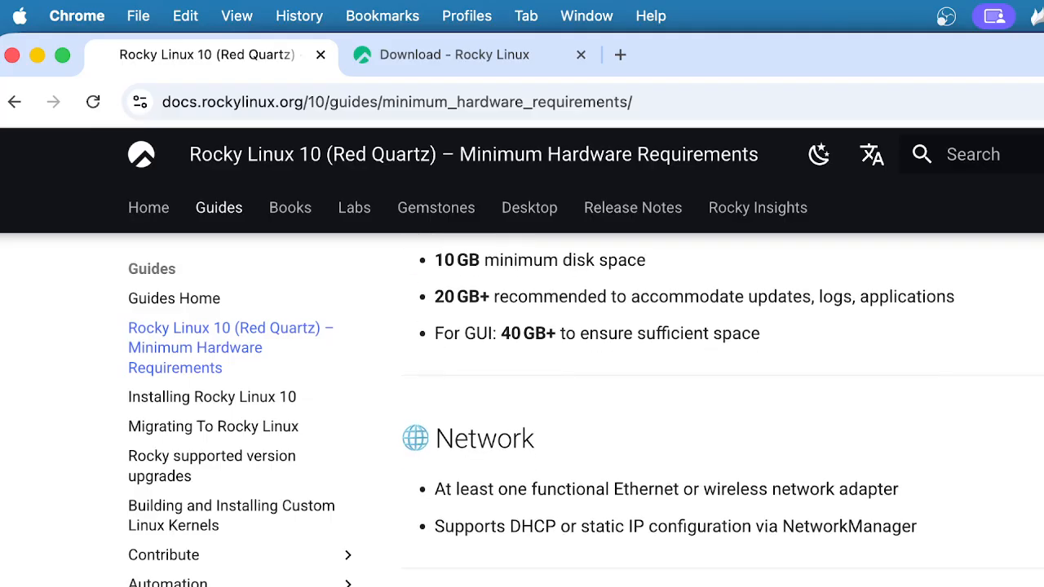
{"action": "scroll", "coordinate": [722, 408], "scroll_direction": "down", "scroll_amount": 5}
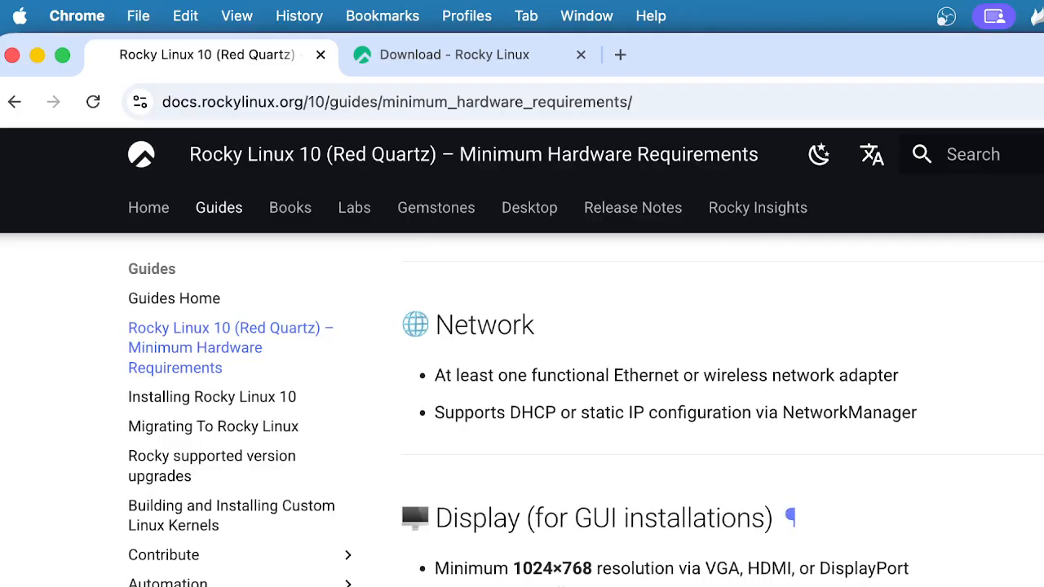
{"action": "scroll", "coordinate": [722, 408], "scroll_direction": "down", "scroll_amount": 2}
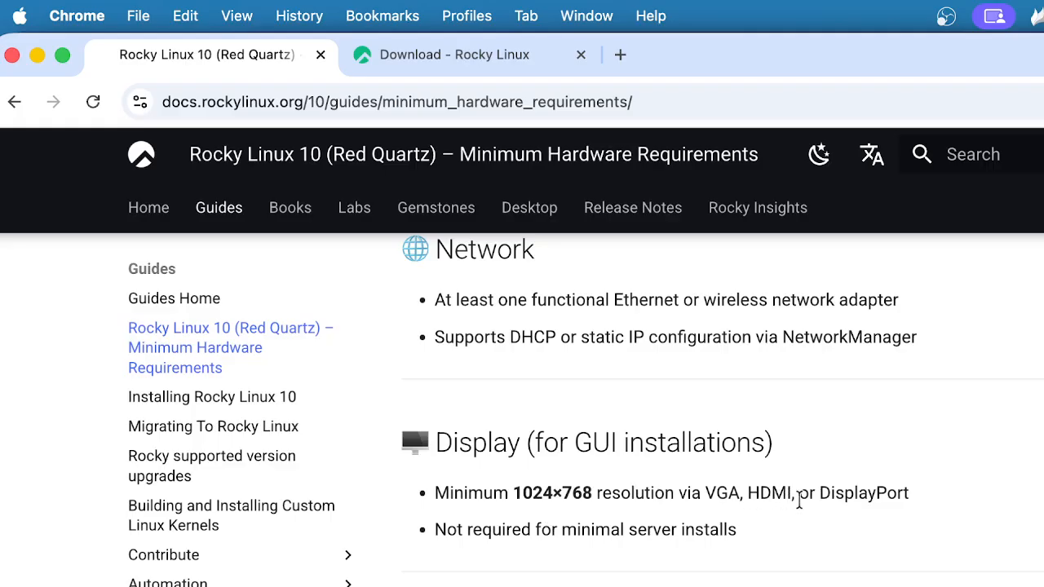
{"action": "scroll", "coordinate": [800, 499], "scroll_direction": "down", "scroll_amount": 5}
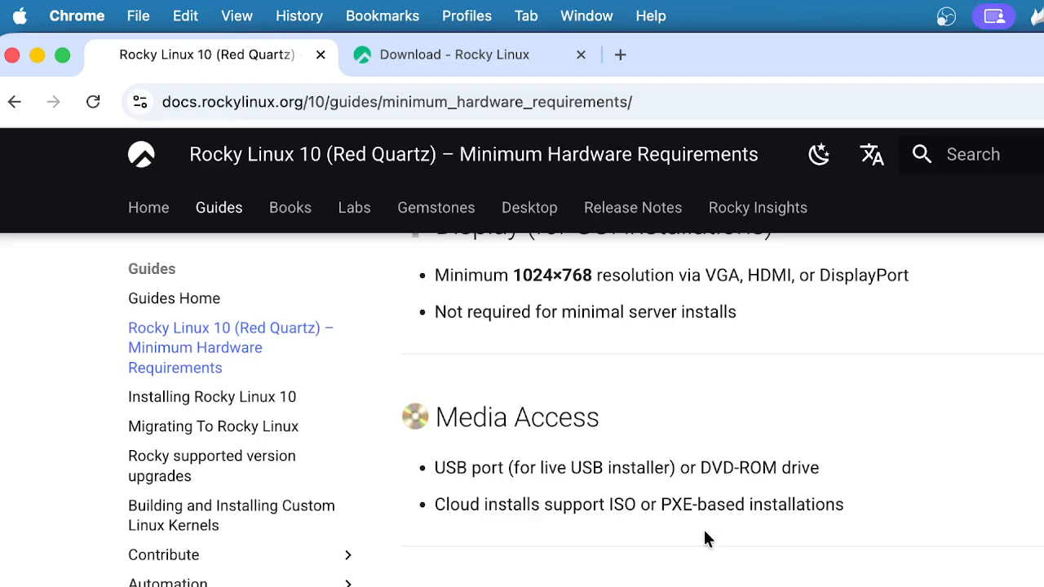
Scroll through Firmware, Virtualization Support and the Summary Table, then back to the Minimal Server specs
{"action": "scroll", "coordinate": [701, 532], "scroll_direction": "down", "scroll_amount": 3}
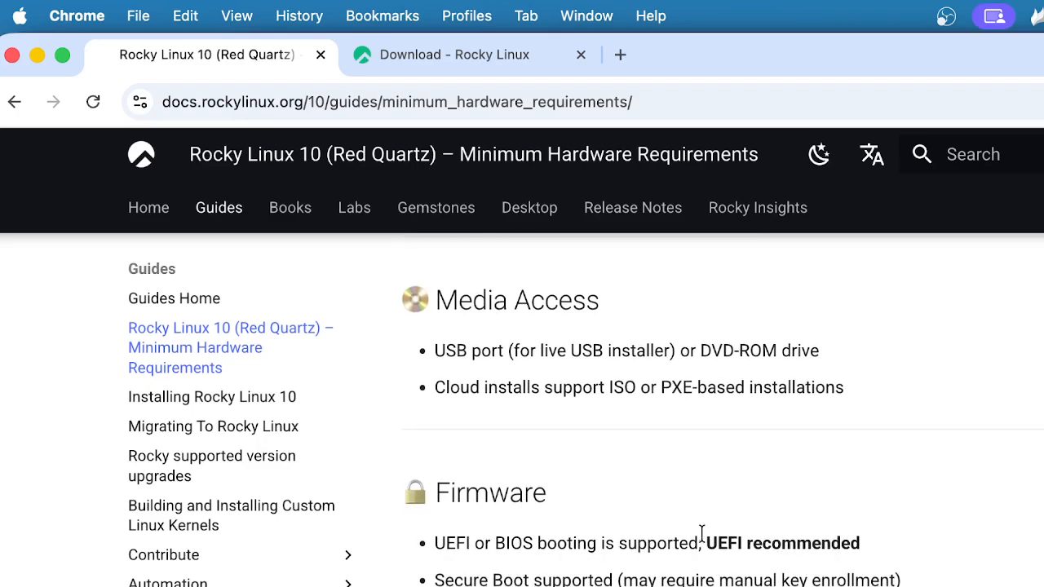
{"action": "scroll", "coordinate": [702, 532], "scroll_direction": "down", "scroll_amount": 4}
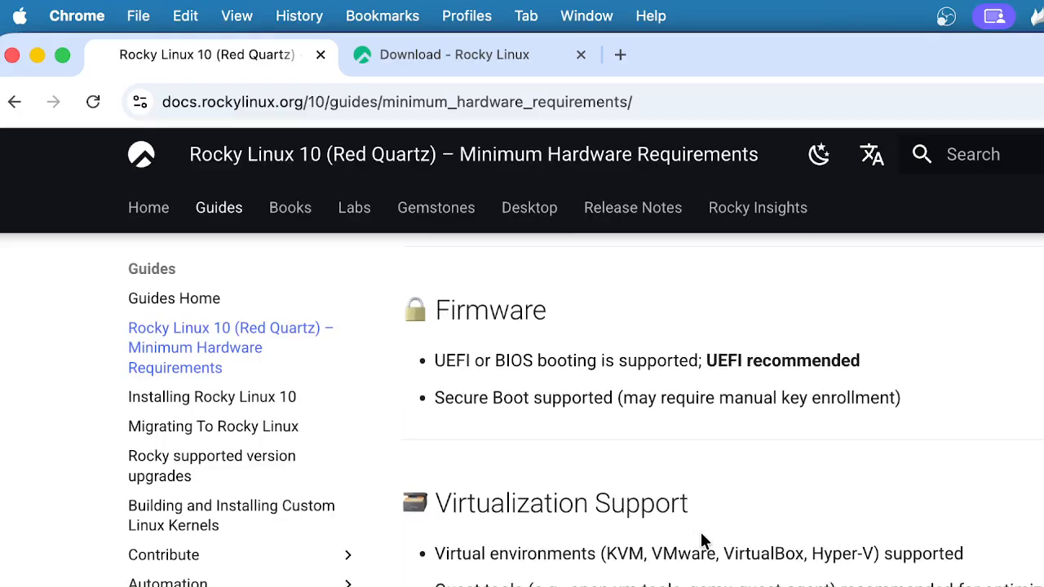
{"action": "scroll", "coordinate": [702, 536], "scroll_direction": "down", "scroll_amount": 8}
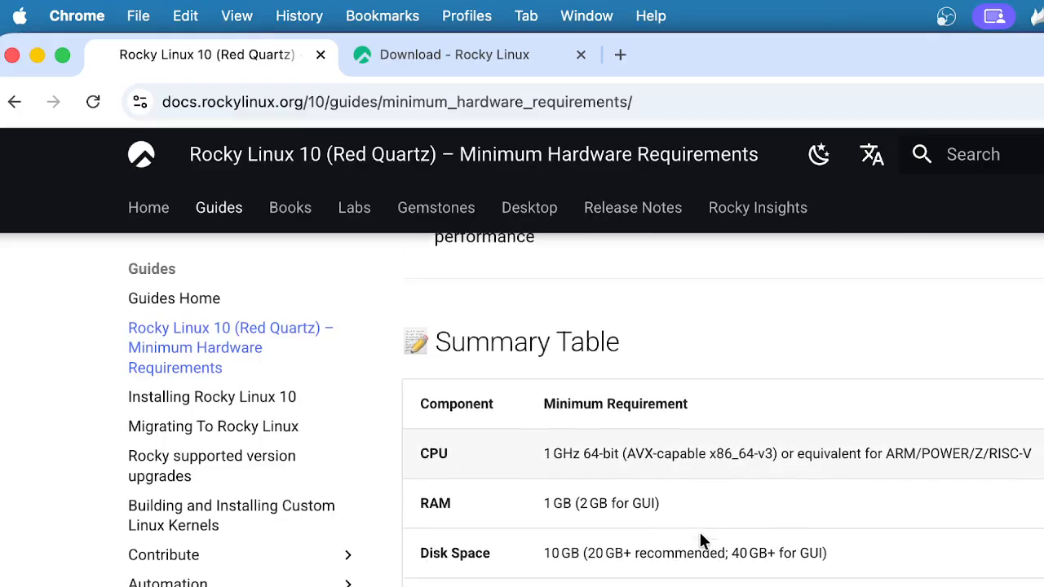
{"action": "scroll", "coordinate": [698, 529], "scroll_direction": "down", "scroll_amount": 1}
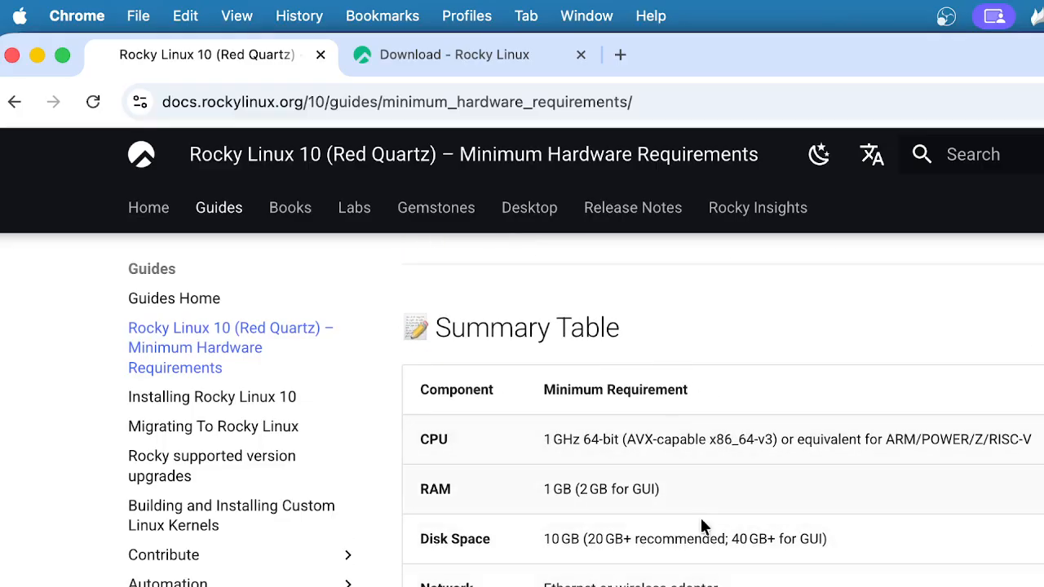
{"action": "scroll", "coordinate": [700, 527], "scroll_direction": "down", "scroll_amount": 5}
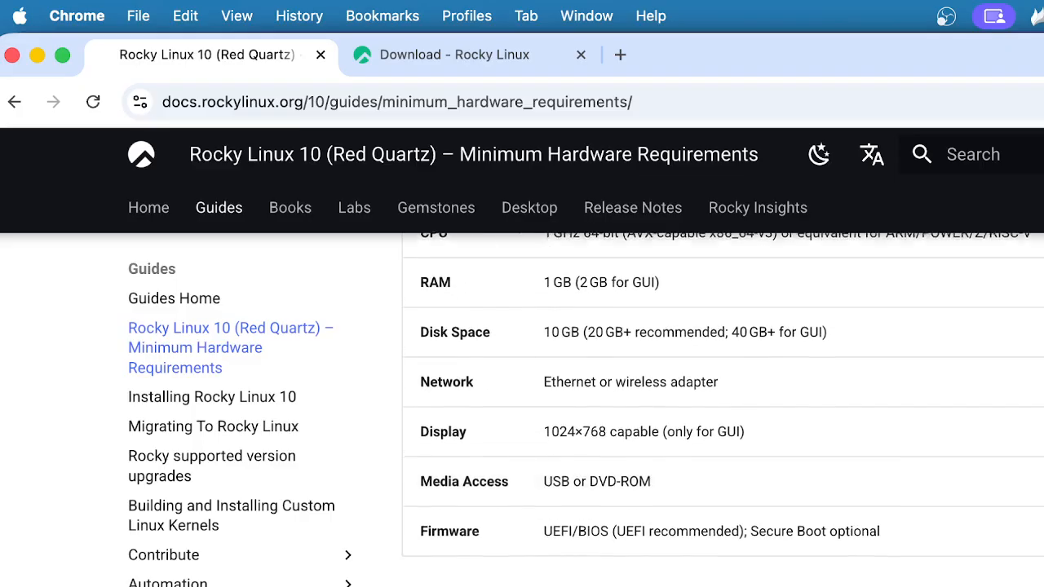
{"action": "scroll", "coordinate": [723, 438], "scroll_direction": "down", "scroll_amount": 4}
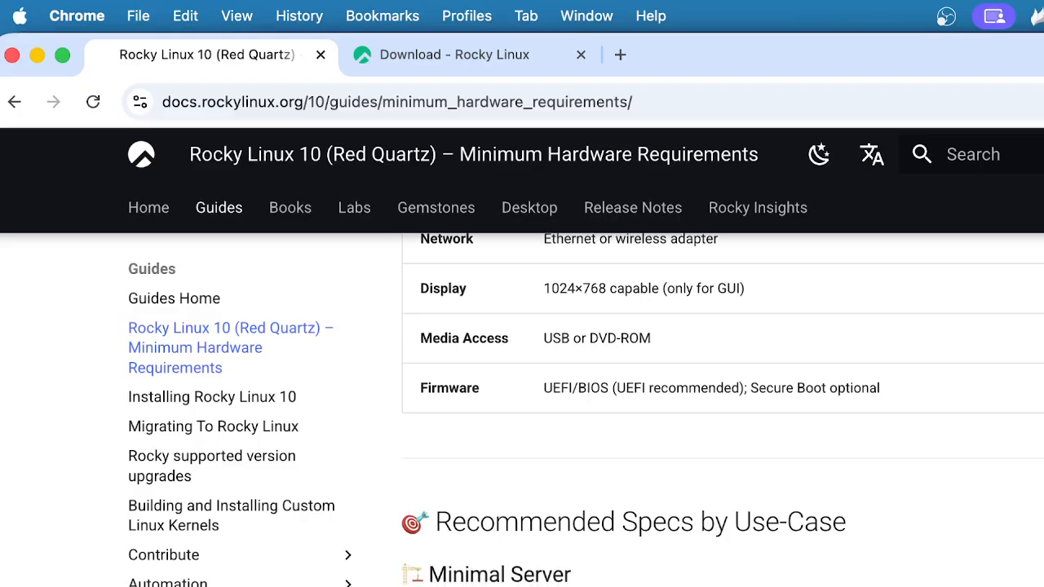
{"action": "scroll", "coordinate": [723, 412], "scroll_direction": "down", "scroll_amount": 1}
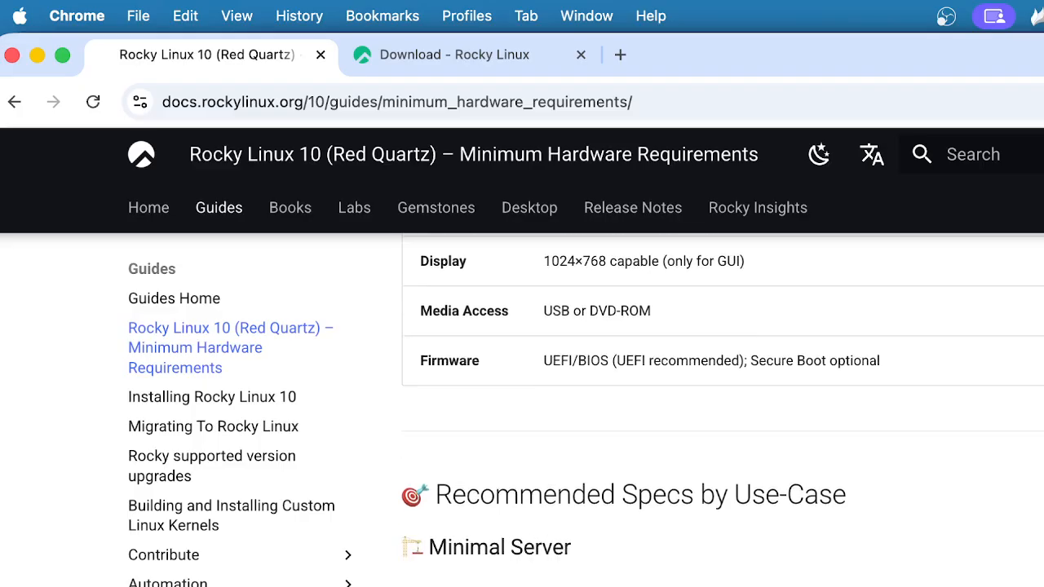
{"action": "scroll", "coordinate": [723, 412], "scroll_direction": "down", "scroll_amount": 6}
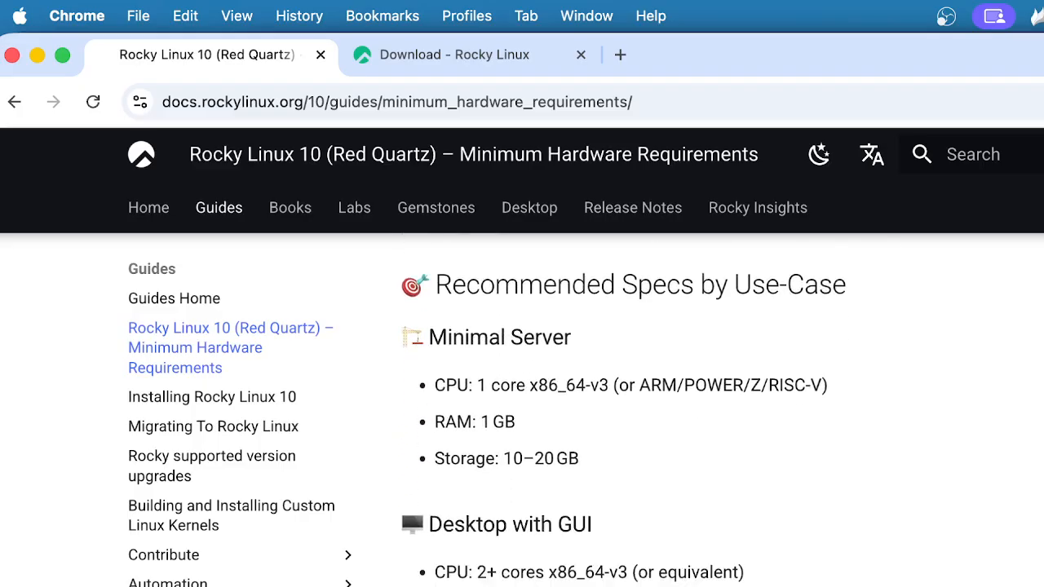
{"action": "scroll", "coordinate": [723, 412], "scroll_direction": "down", "scroll_amount": 3}
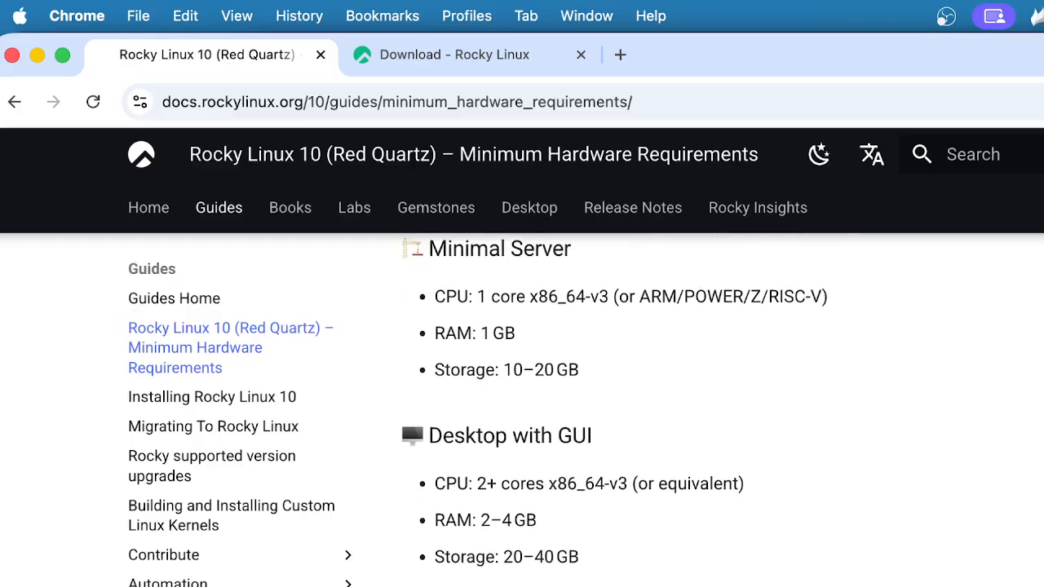
{"action": "scroll", "coordinate": [723, 412], "scroll_direction": "down", "scroll_amount": 7}
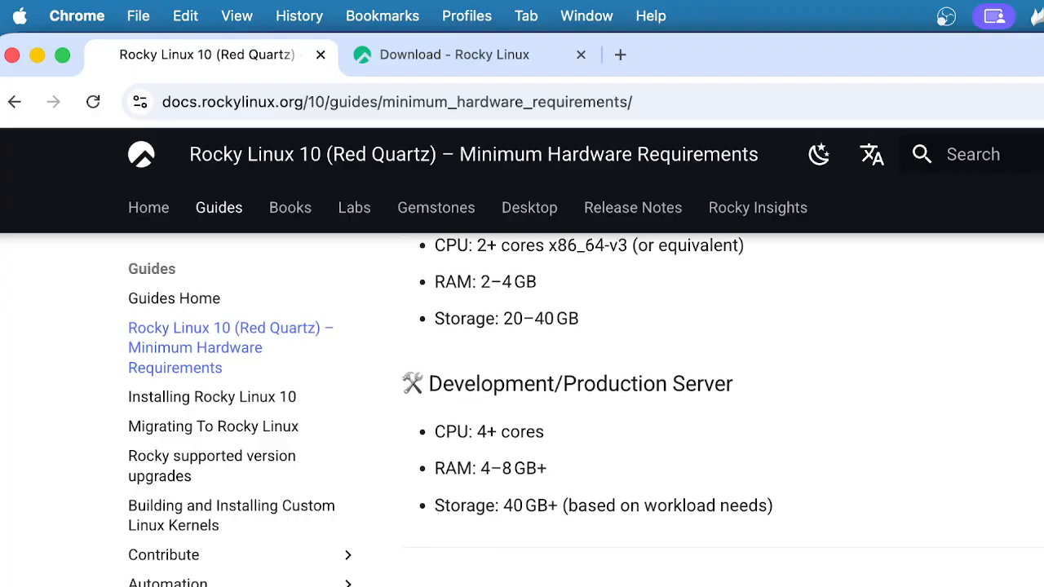
{"action": "scroll", "coordinate": [722, 412], "scroll_direction": "down", "scroll_amount": 1}
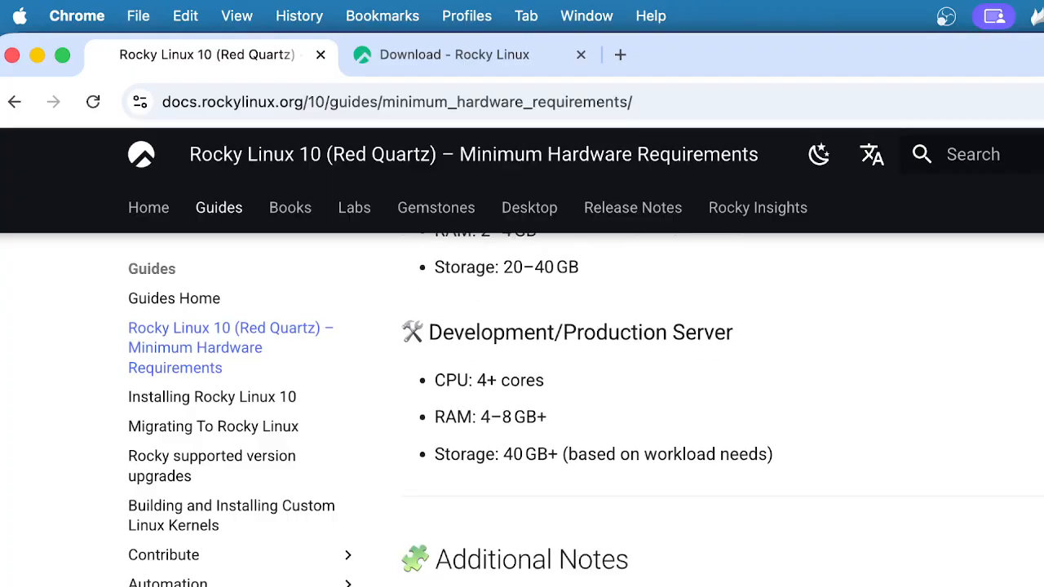
{"action": "scroll", "coordinate": [722, 412], "scroll_direction": "down", "scroll_amount": 3}
{"action": "scroll", "coordinate": [722, 412], "scroll_direction": "up", "scroll_amount": 14}
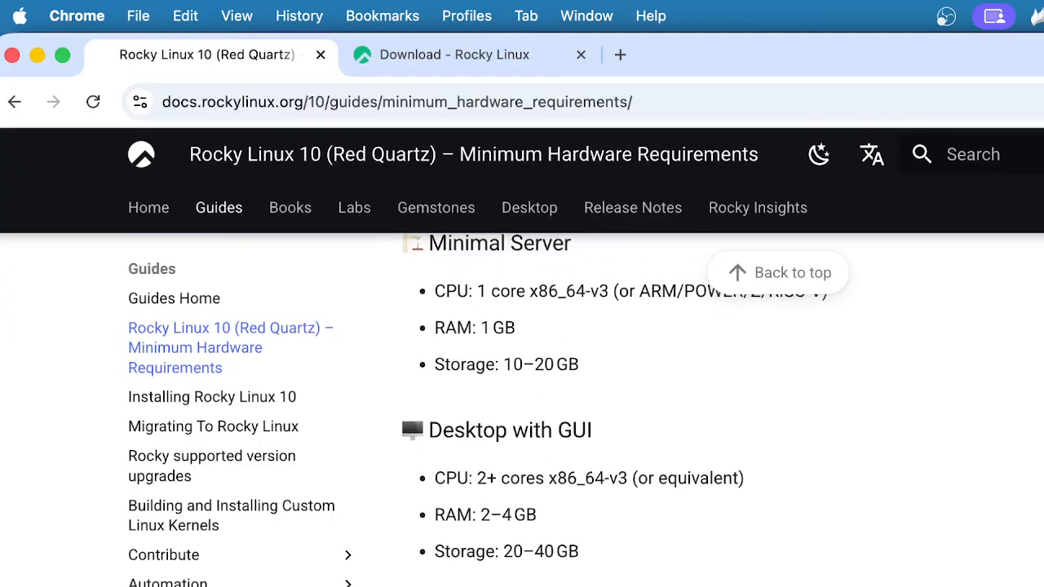
{"action": "scroll", "coordinate": [722, 412], "scroll_direction": "up", "scroll_amount": 1}
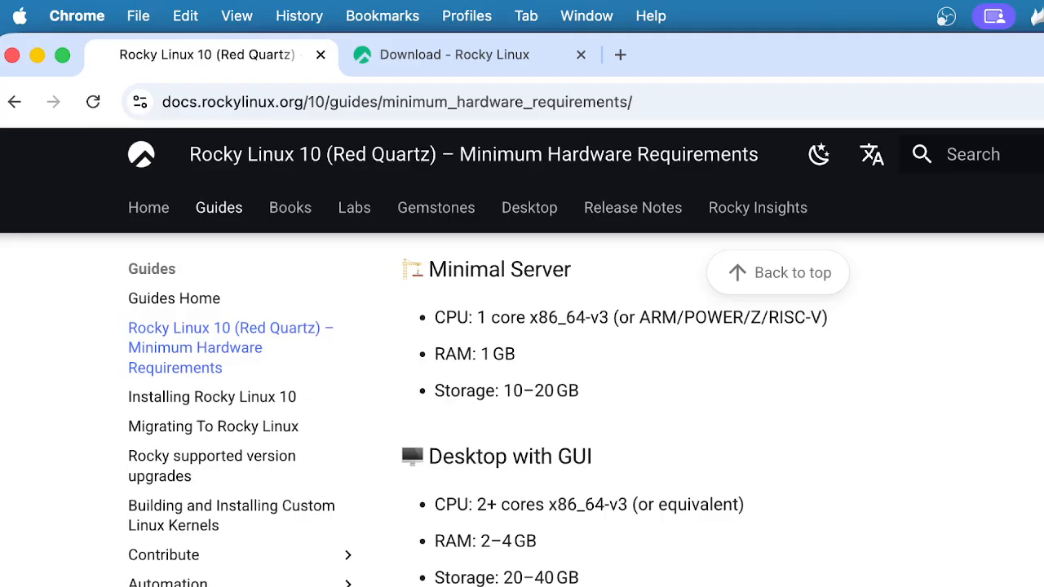
{"action": "key", "text": "super+Tab"}
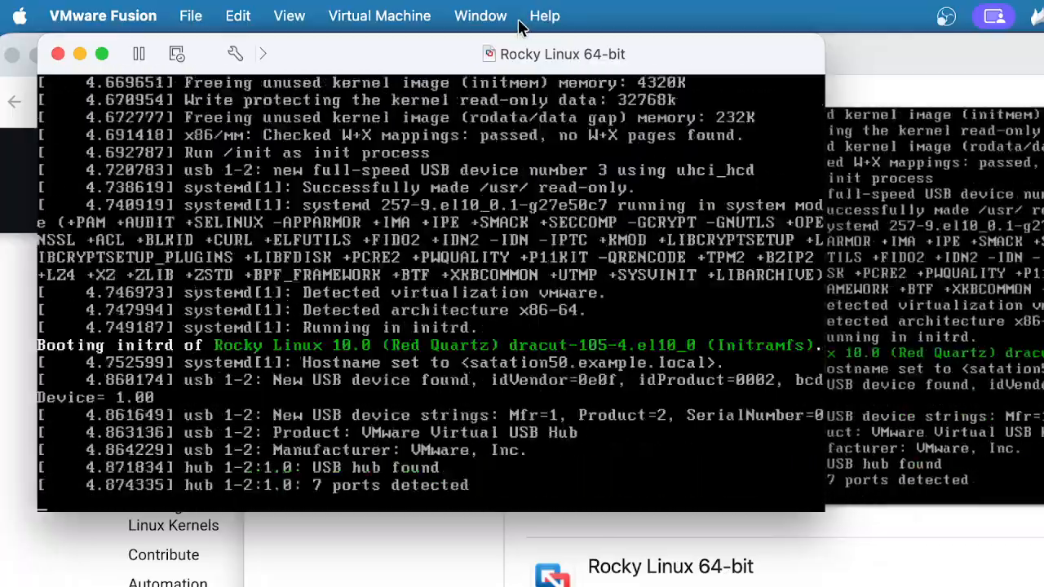
Move the VM window right and zoom it to fill the screen while Rocky Linux boots
{"action": "left_click_drag", "start_coordinate": [513, 46], "coordinate": [710, 55]}
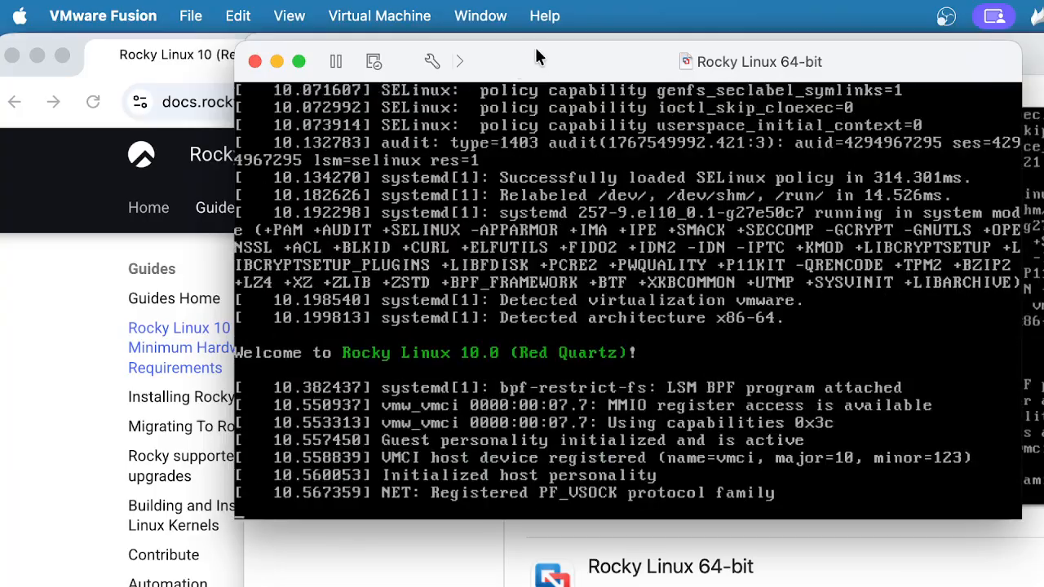
{"action": "double_click", "coordinate": [535, 47]}
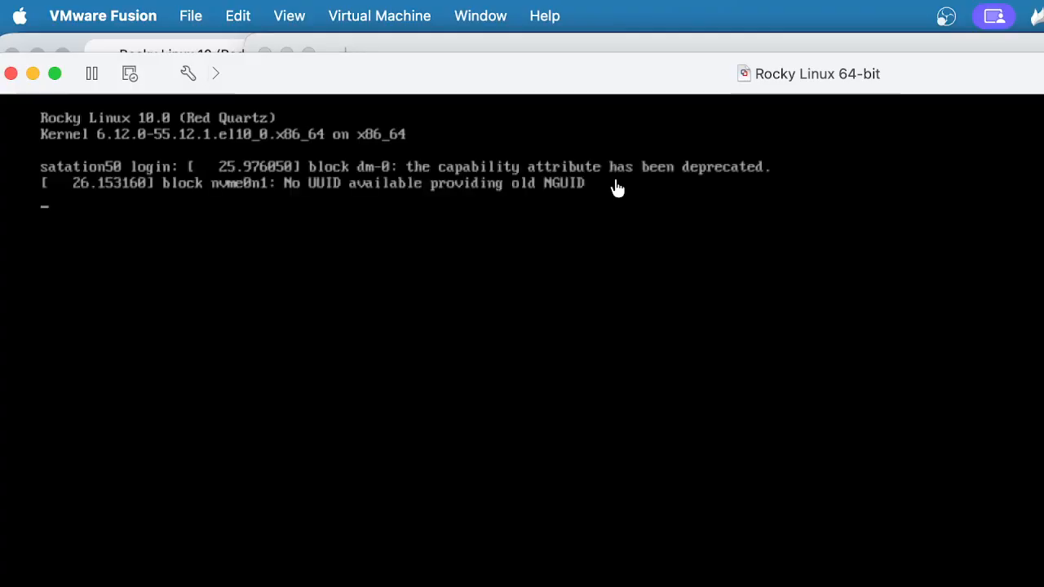
Log in to the Rocky Linux console as 'instructor' with the account password, then bring OBS Studio forward
{"action": "left_click", "coordinate": [545, 349]}
{"action": "key", "text": "Return"}
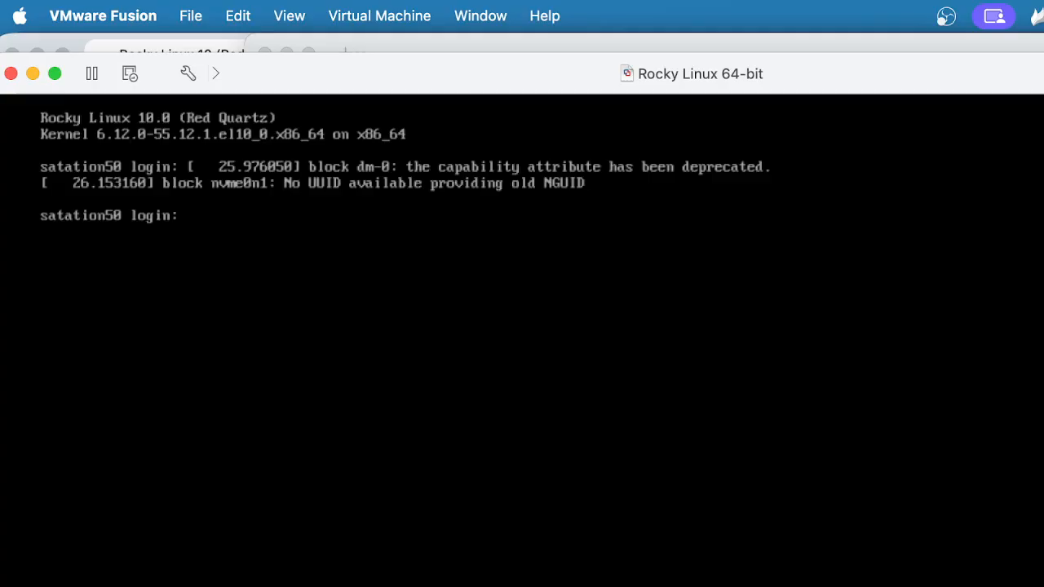
{"action": "type", "text": "instructor"}
{"action": "key", "text": "Return"}
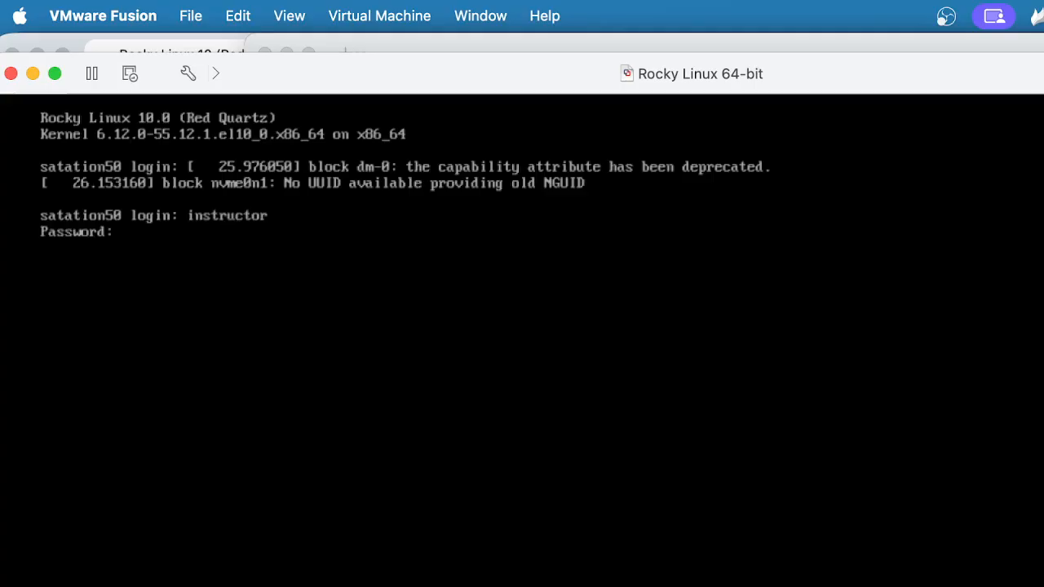
{"action": "key", "text": "Return"}
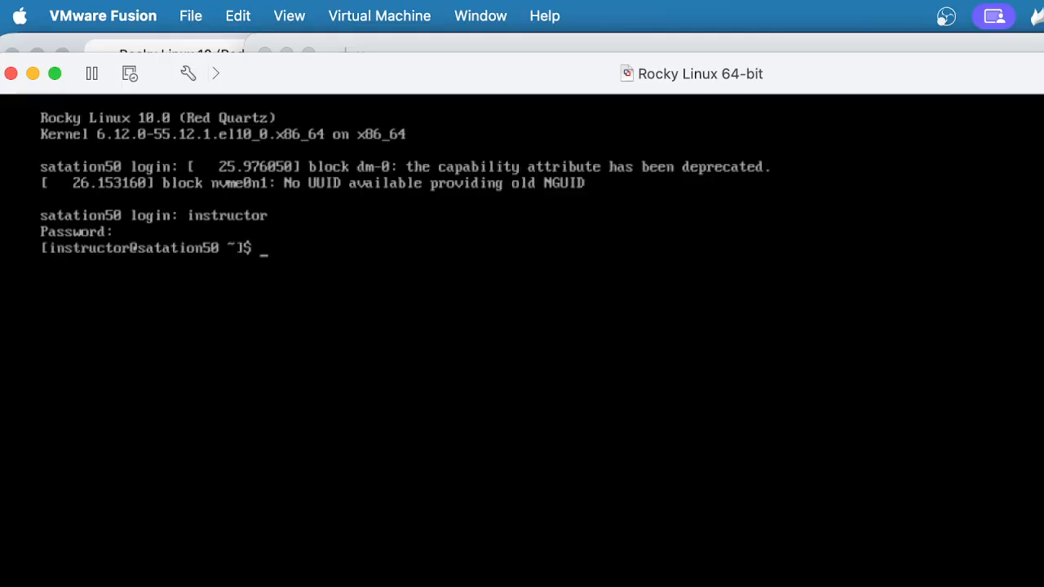
{"action": "key", "text": "Return"}
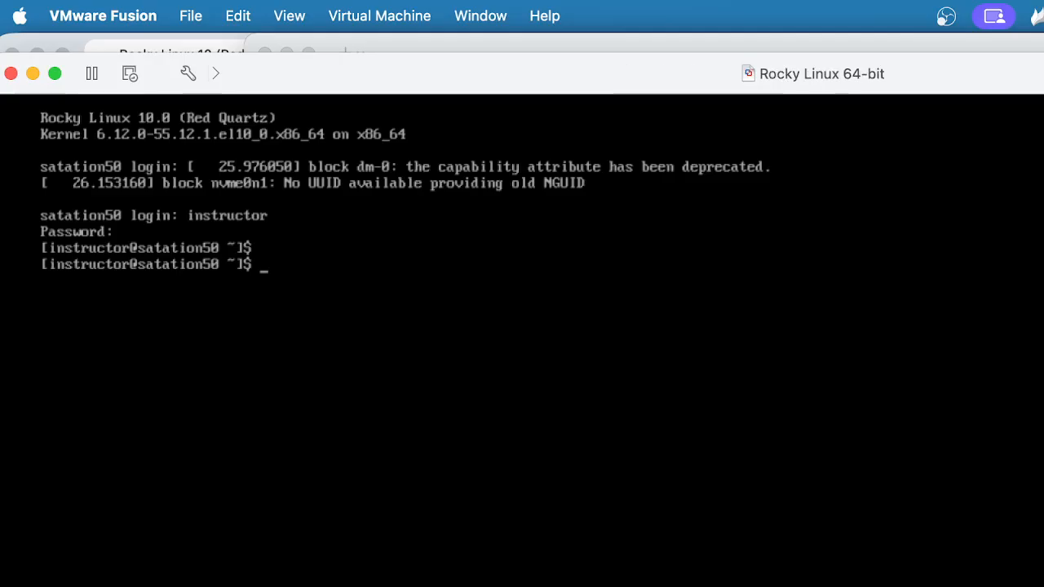
{"action": "key", "text": "super+Tab"}
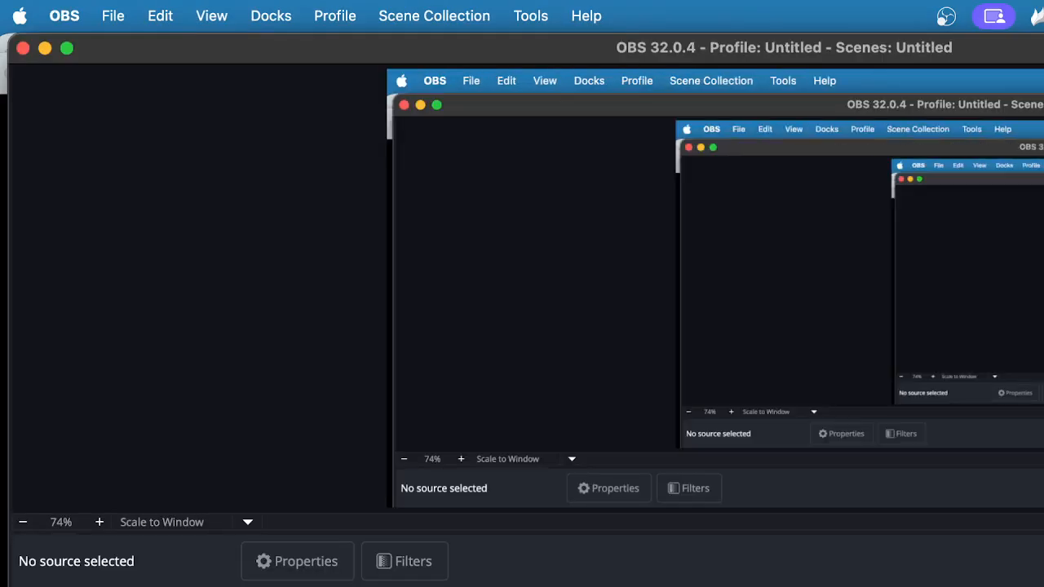